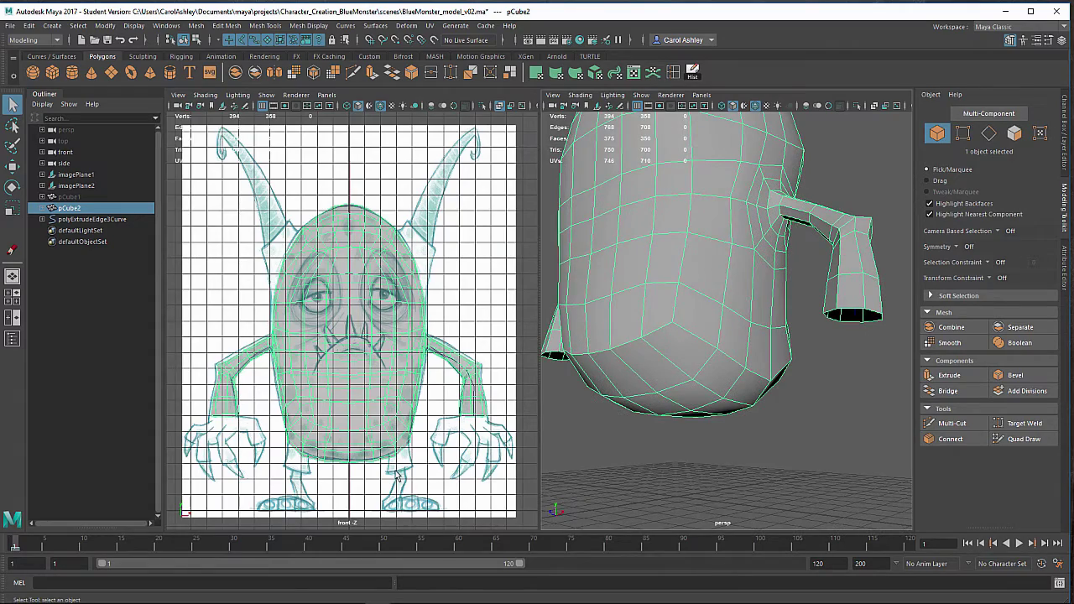
# Step: Switch pCube2 to edge selection and select the vertical edge loop running down the body's side at the leg position
pyautogui.scroll(4, 397, 475)
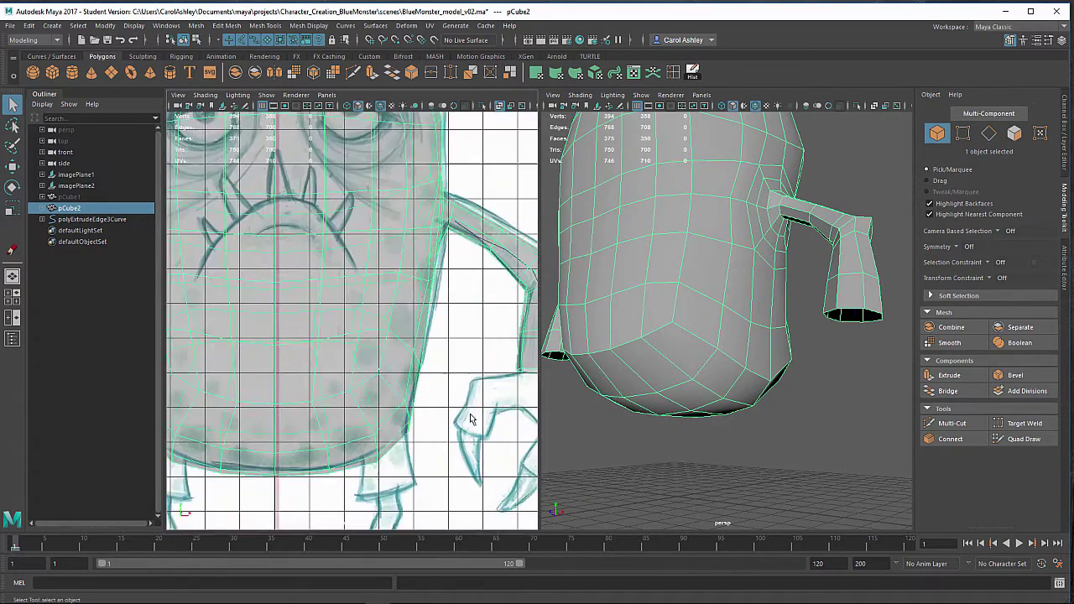
pyautogui.keyDown('alt'); pyautogui.moveTo(410, 429); pyautogui.dragTo(403, 346, button='middle'); pyautogui.keyUp('alt')
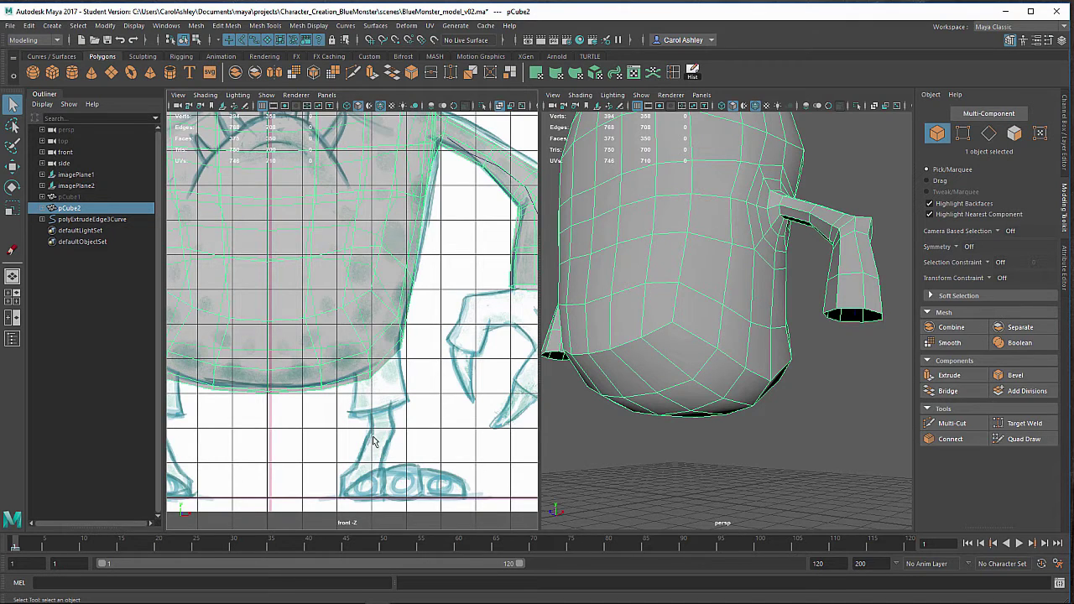
pyautogui.keyDown('alt'); pyautogui.moveTo(383, 426); pyautogui.dragTo(418, 449, button='middle'); pyautogui.keyUp('alt')
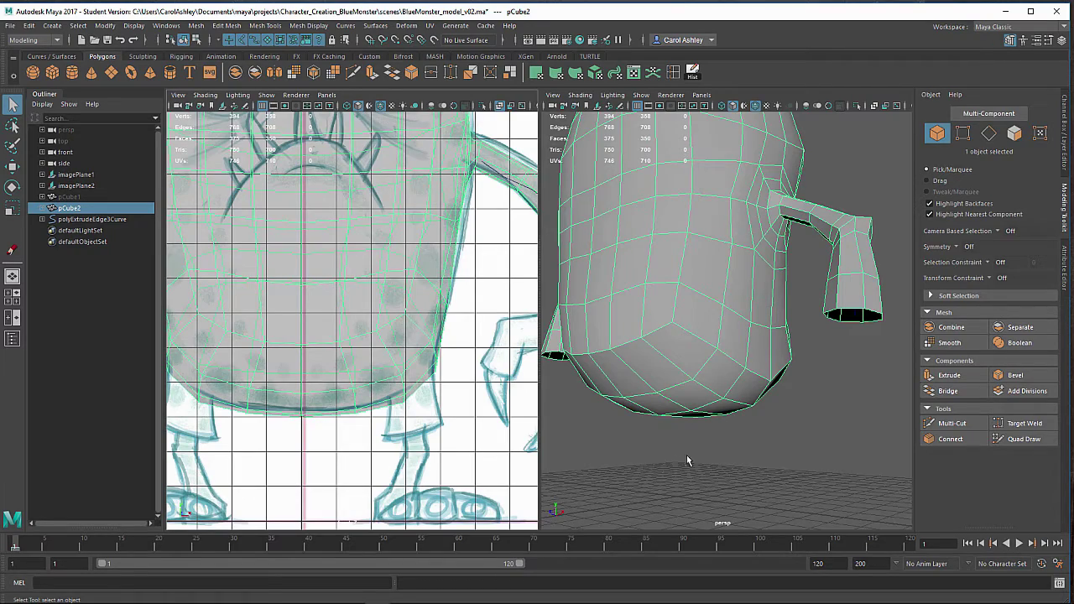
pyautogui.keyDown('alt'); pyautogui.moveTo(686, 455); pyautogui.dragTo(743, 407); pyautogui.keyUp('alt')
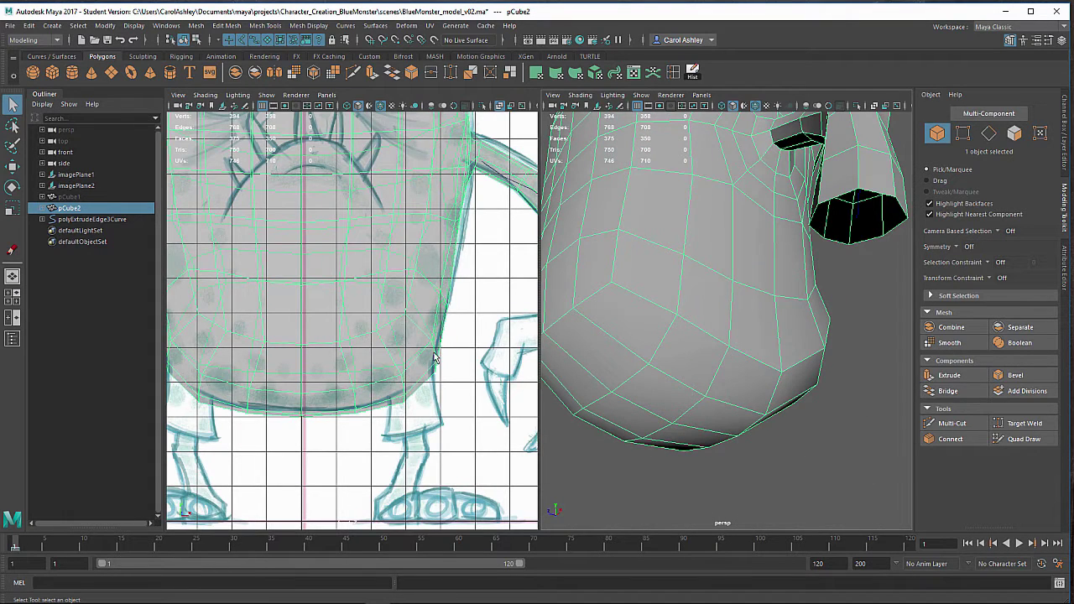
pyautogui.moveTo(434, 357); pyautogui.dragTo(429, 243, button='right')
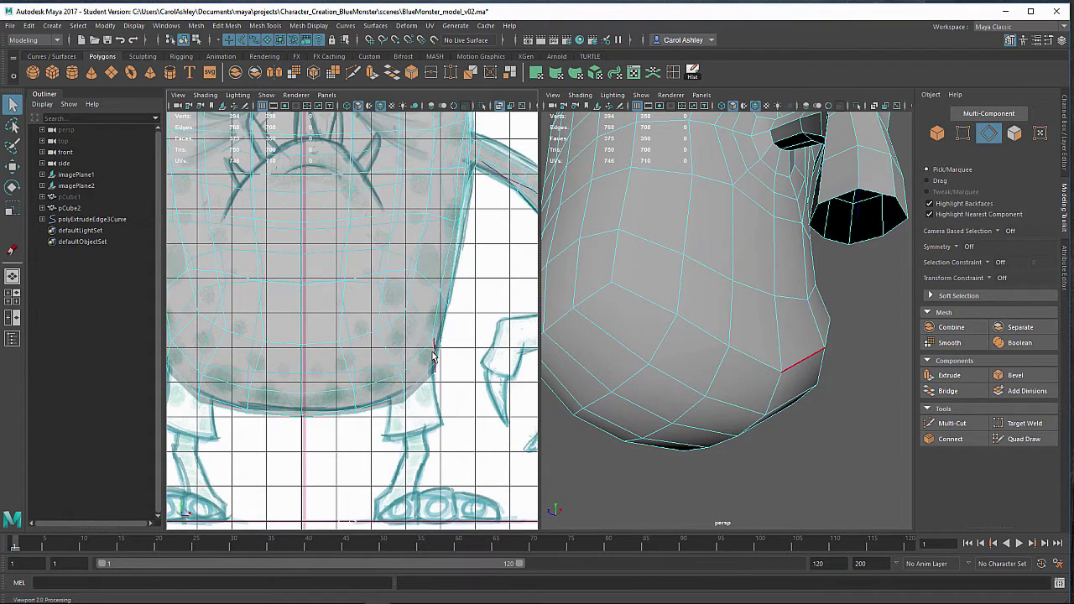
pyautogui.click(434, 357)
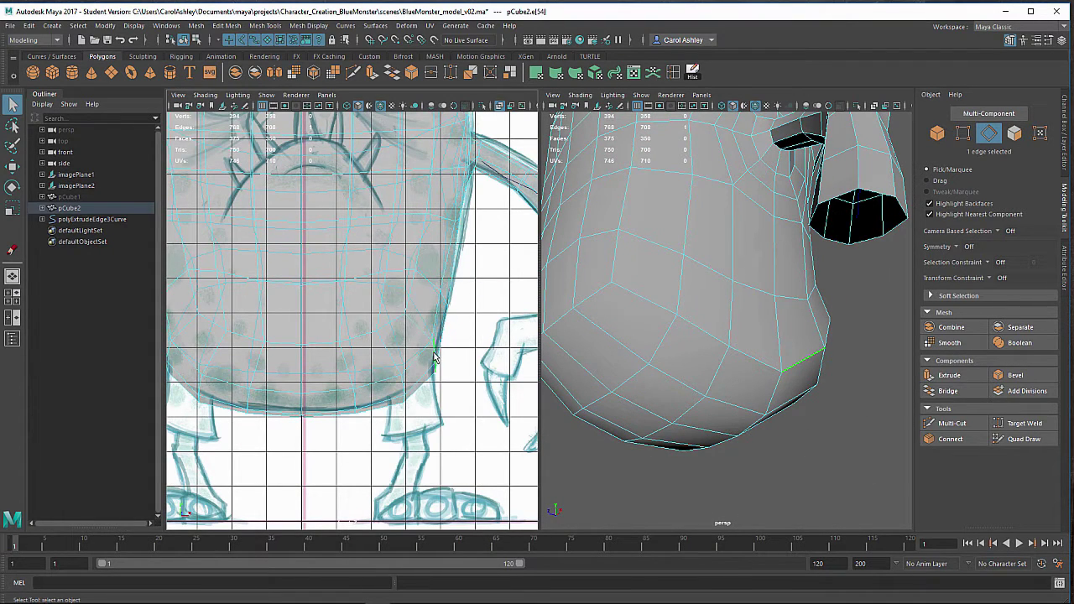
pyautogui.keyDown('shift'); pyautogui.click(755, 360); pyautogui.keyUp('shift')
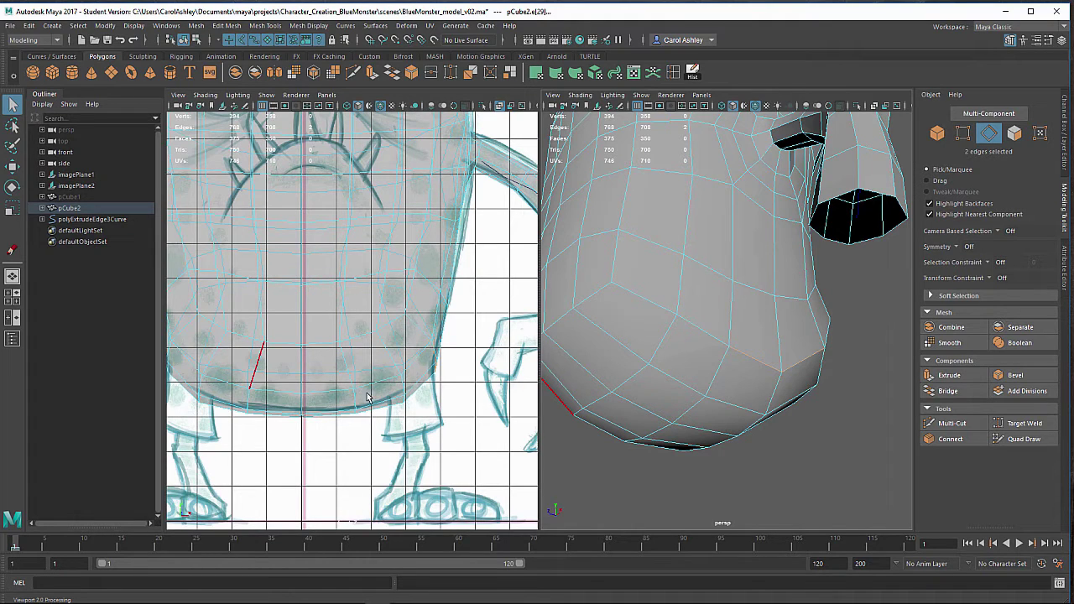
pyautogui.keyDown('alt'); pyautogui.moveTo(747, 366); pyautogui.dragTo(726, 374); pyautogui.keyUp('alt')
pyautogui.doubleClick(731, 377)
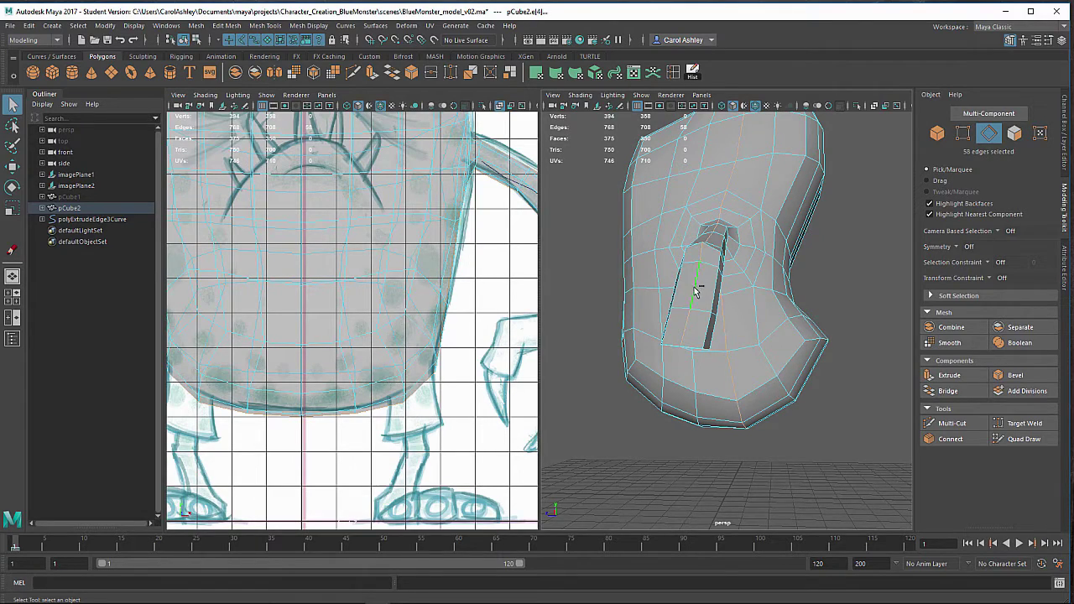
pyautogui.keyDown('alt'); pyautogui.moveTo(739, 288); pyautogui.dragTo(713, 365, button='middle'); pyautogui.keyUp('alt')
pyautogui.keyDown('alt'); pyautogui.moveTo(713, 365); pyautogui.dragTo(717, 291); pyautogui.keyUp('alt')
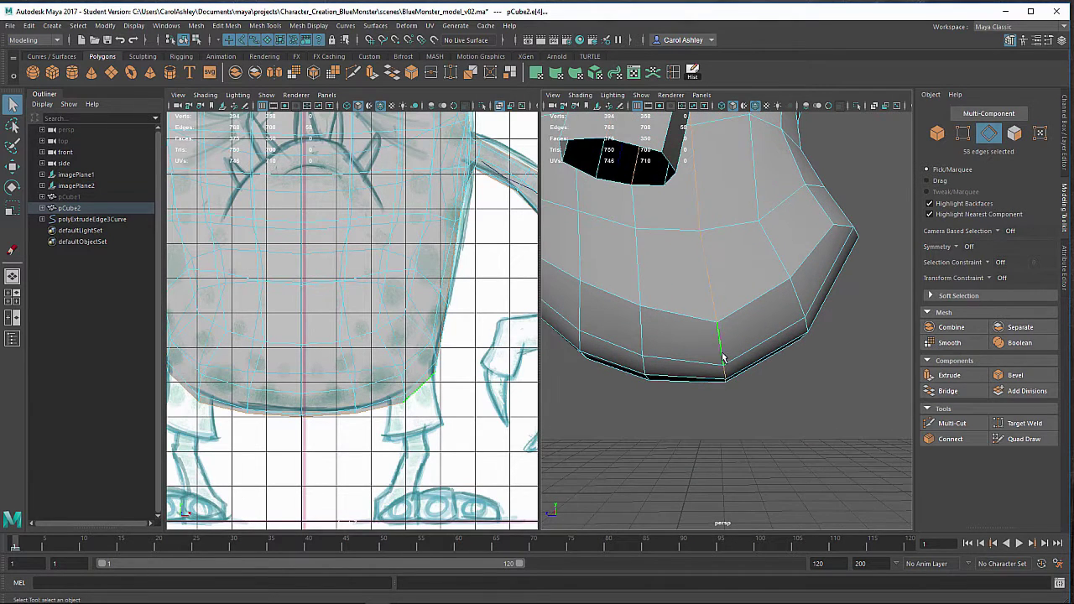
# Step: Change the front reference viewport to the side view and frame the leg below the body
pyautogui.press('space')
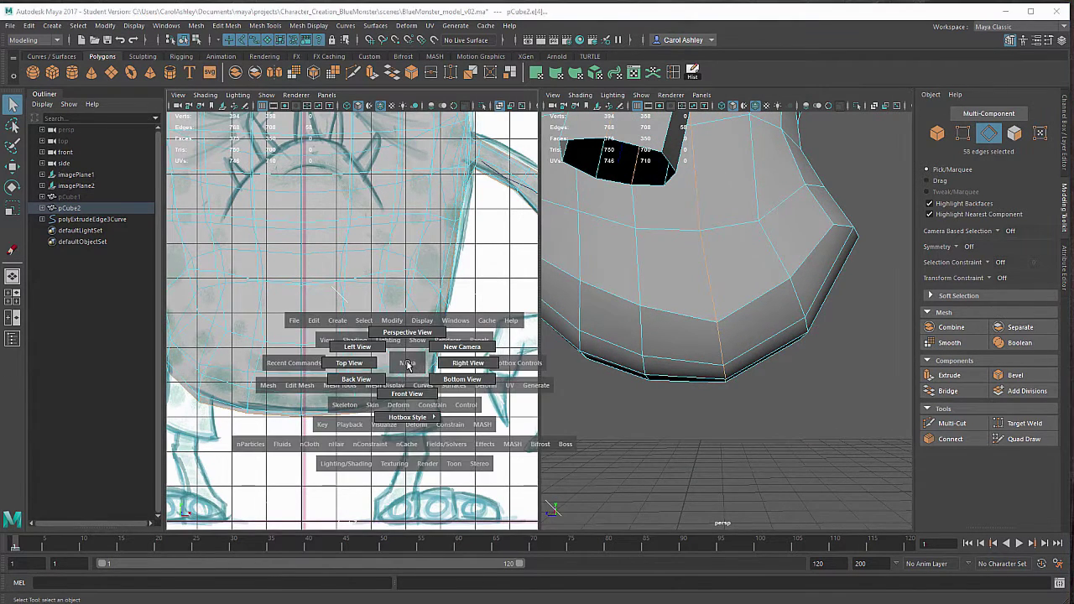
pyautogui.press('space')
pyautogui.press('space')
pyautogui.moveTo(410, 363); pyautogui.dragTo(471, 356)
pyautogui.press('space')
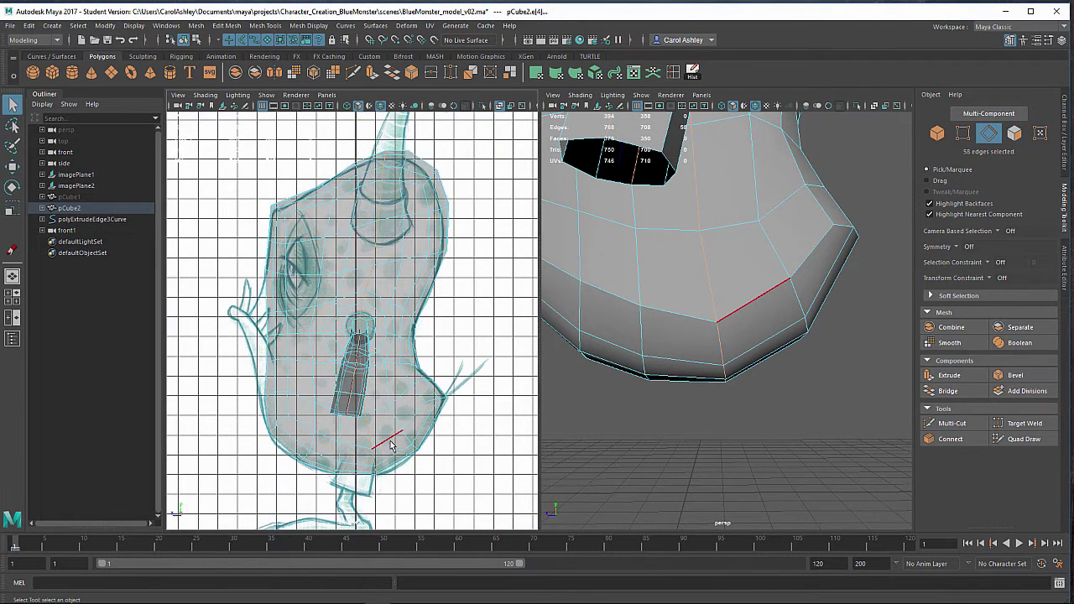
pyautogui.keyDown('alt'); pyautogui.moveTo(391, 445); pyautogui.dragTo(382, 332, button='middle'); pyautogui.keyUp('alt')
pyautogui.scroll(4, 423, 332)
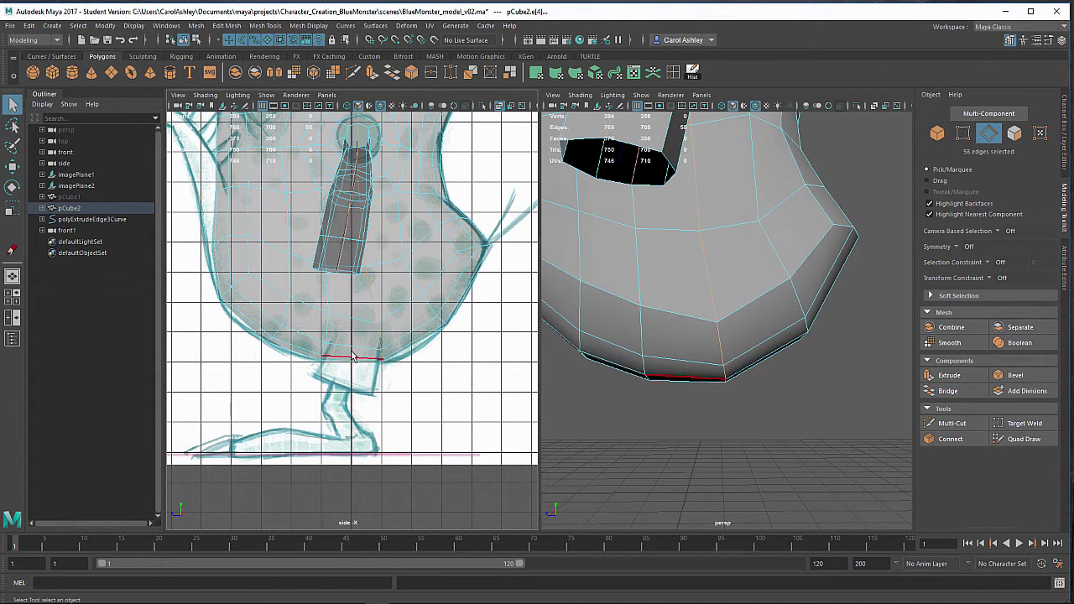
pyautogui.scroll(1, 357, 356)
pyautogui.scroll(1, 378, 390)
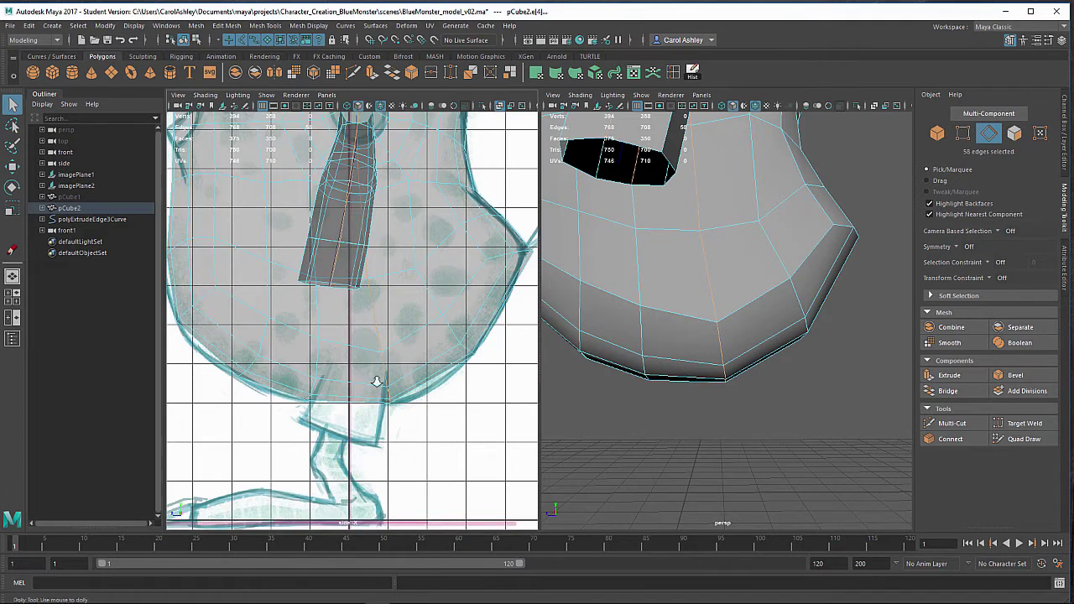
pyautogui.scroll(2, 377, 381)
pyautogui.keyDown('alt'); pyautogui.moveTo(454, 369); pyautogui.dragTo(443, 282, button='middle'); pyautogui.keyUp('alt')
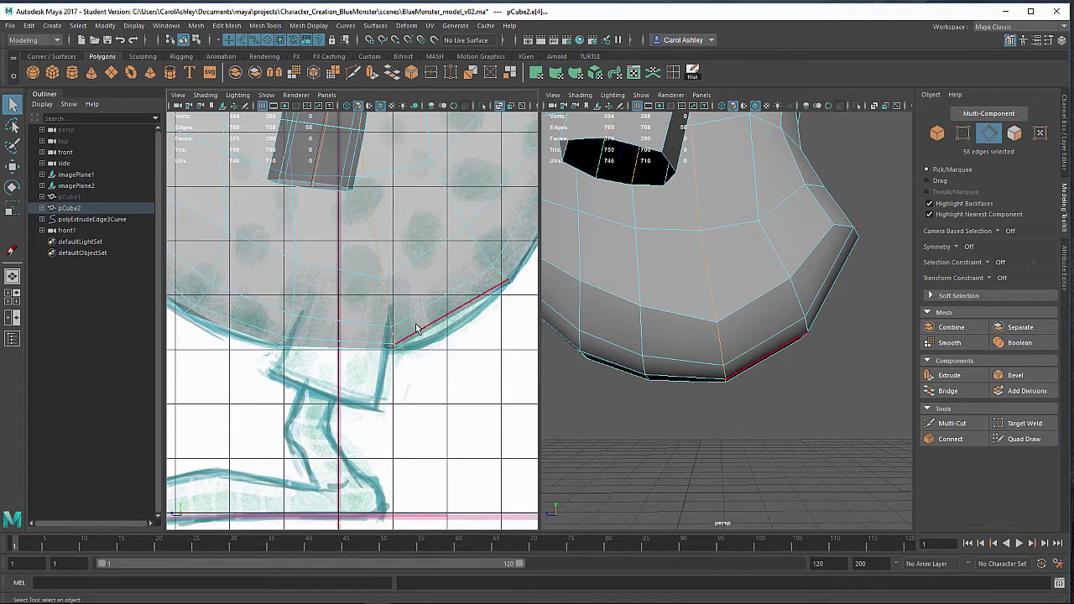
pyautogui.scroll(-2, 409, 378)
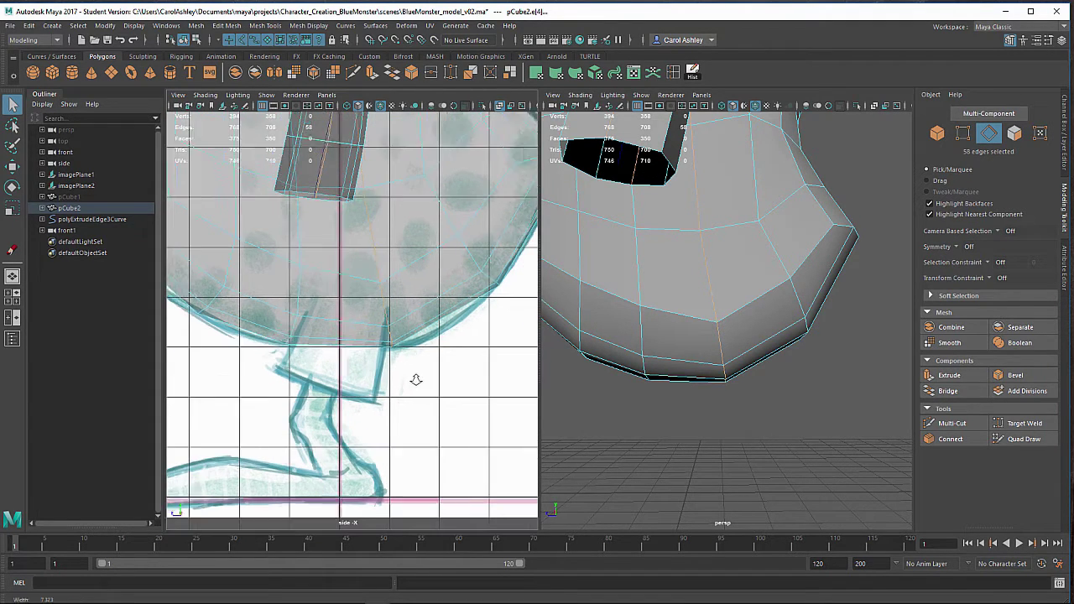
# Step: Set the transform constraint to Edge Slide and select the edges on the body's underside just behind the leg position
pyautogui.click(1004, 280)
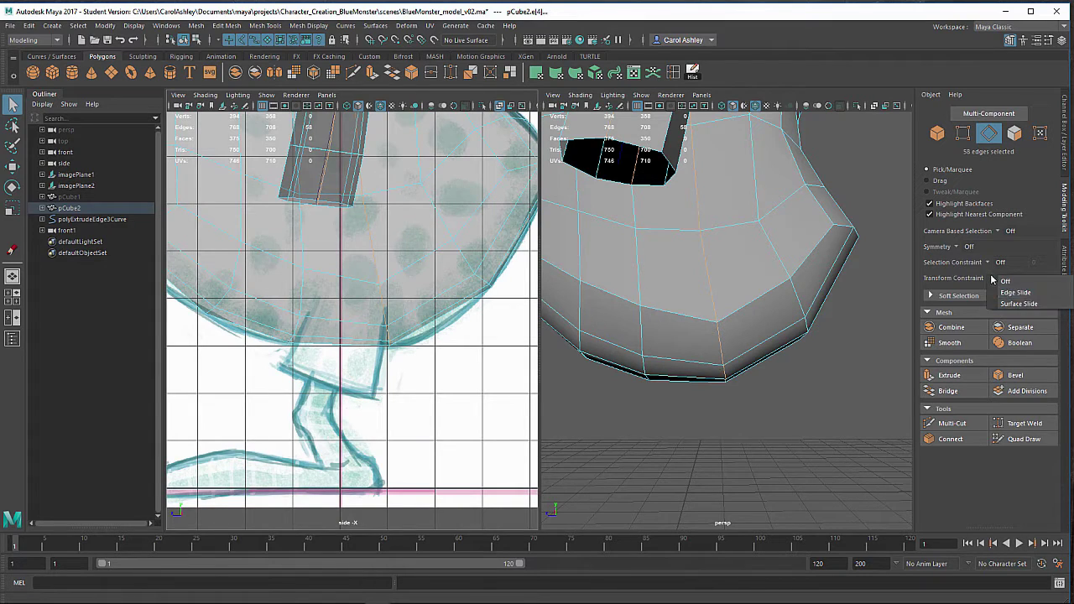
pyautogui.click(1017, 292)
pyautogui.click(724, 360)
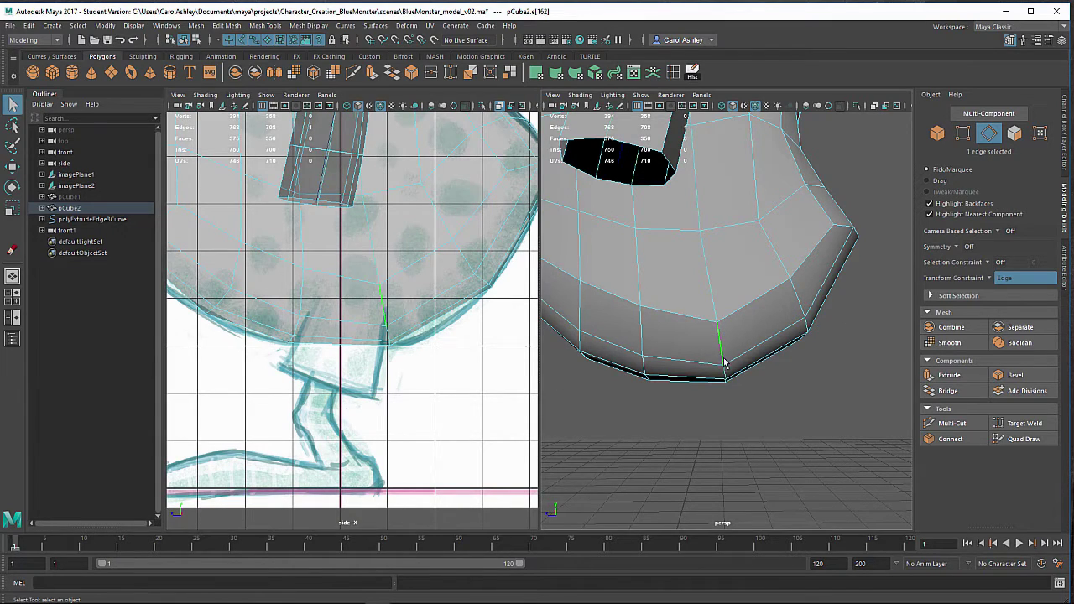
pyautogui.doubleClick(725, 373)
pyautogui.keyDown('alt'); pyautogui.moveTo(746, 382); pyautogui.dragTo(674, 352); pyautogui.keyUp('alt')
pyautogui.keyDown('shift'); pyautogui.click(625, 307); pyautogui.keyUp('shift')
pyautogui.keyDown('shift'); pyautogui.click(672, 334); pyautogui.keyUp('shift')
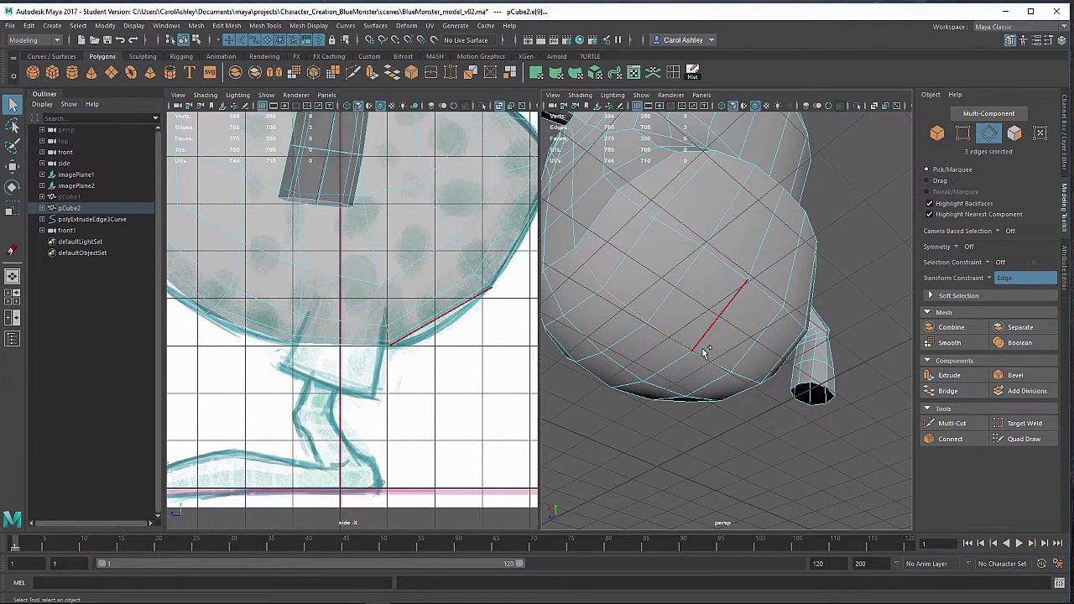
pyautogui.keyDown('shift'); pyautogui.click(707, 355); pyautogui.keyUp('shift')
pyautogui.keyDown('shift'); pyautogui.click(739, 370); pyautogui.keyUp('shift')
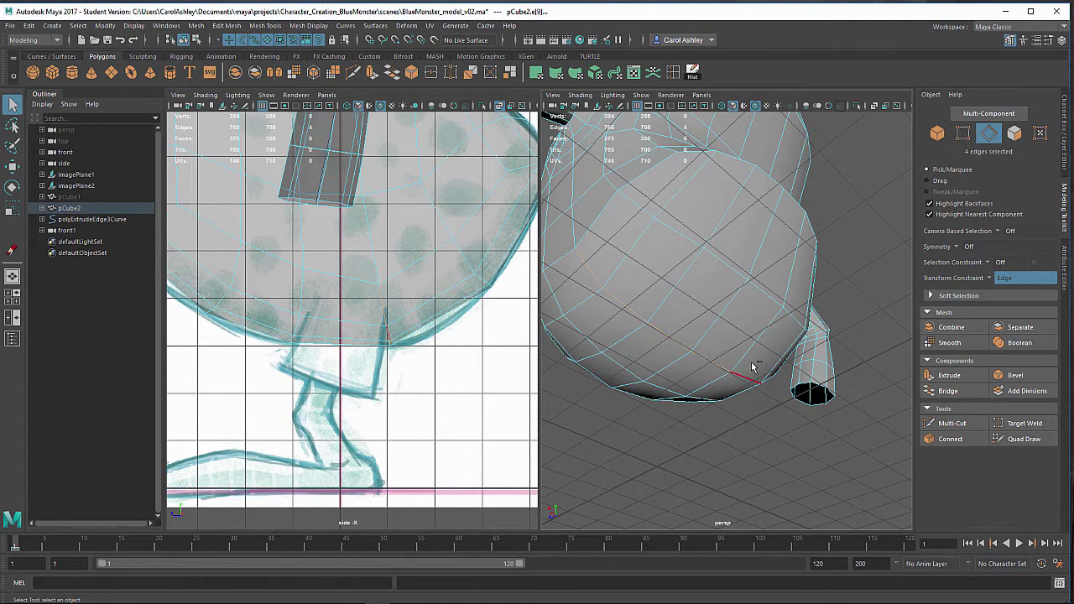
# Step: Turn on Object X symmetry and slide the three edges behind the leg position forward to match the sketched leg's width
pyautogui.click(957, 246)
pyautogui.click(974, 266)
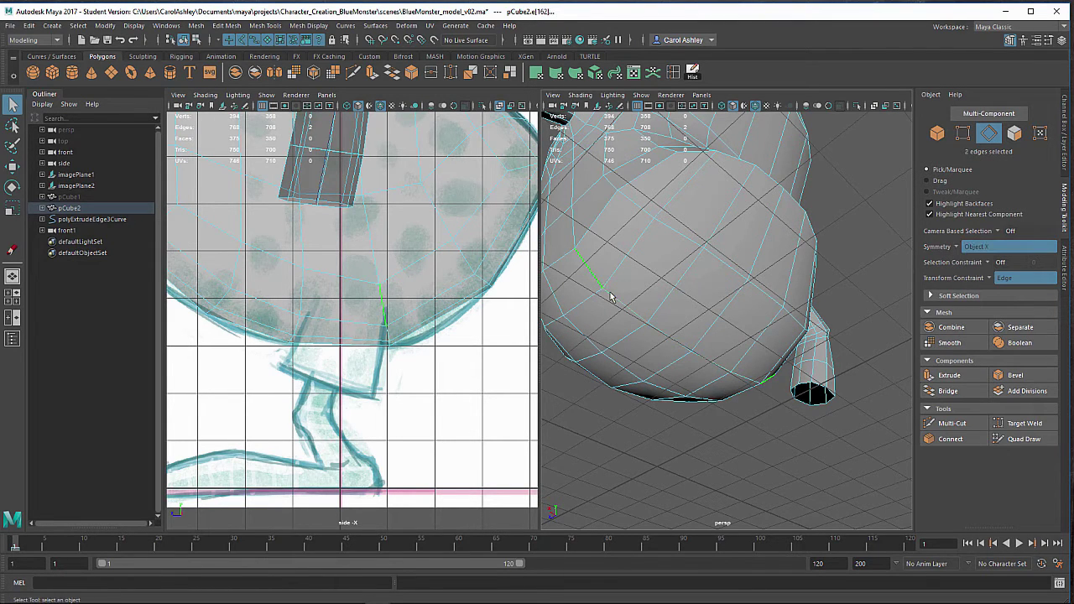
pyautogui.keyDown('shift'); pyautogui.click(634, 309); pyautogui.keyUp('shift')
pyautogui.keyDown('shift'); pyautogui.click(676, 337); pyautogui.keyUp('shift')
pyautogui.keyDown('alt'); pyautogui.moveTo(693, 303); pyautogui.dragTo(736, 344); pyautogui.keyUp('alt')
pyautogui.press('w')
pyautogui.moveTo(665, 348); pyautogui.dragTo(660, 347)
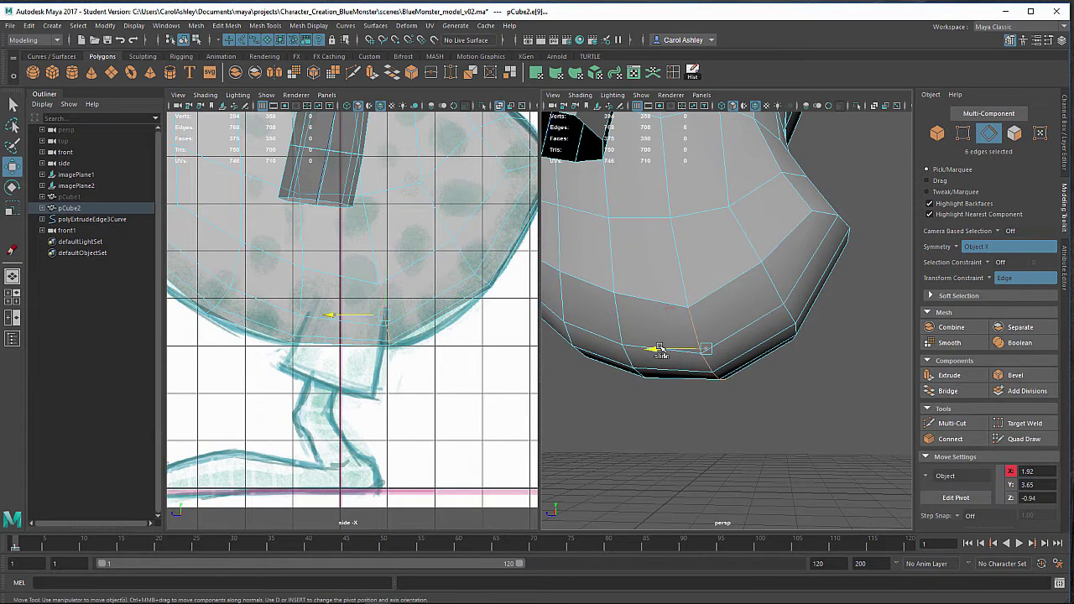
pyautogui.keyDown('shift'); pyautogui.moveTo(660, 350); pyautogui.dragTo(628, 348, button='middle'); pyautogui.keyUp('shift')
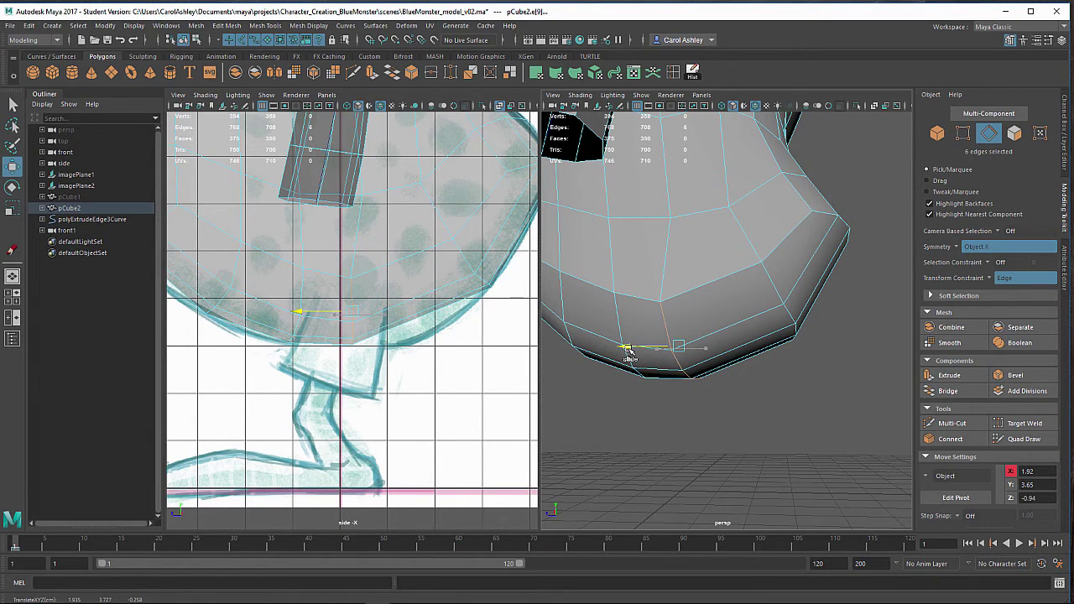
pyautogui.moveTo(627, 348); pyautogui.dragTo(629, 354)
# Step: Switch to vertex selection and slide individual vertices on the body's side above the leg to even out the vertical edge line
pyautogui.keyDown('alt'); pyautogui.moveTo(499, 354); pyautogui.dragTo(470, 453, button='middle'); pyautogui.keyUp('alt')
pyautogui.moveTo(362, 268); pyautogui.dragTo(311, 269, button='right')
pyautogui.moveTo(343, 263); pyautogui.dragTo(314, 269)
pyautogui.keyDown('alt'); pyautogui.moveTo(641, 240); pyautogui.dragTo(685, 324); pyautogui.keyUp('alt')
pyautogui.click(694, 324)
pyautogui.moveTo(694, 394); pyautogui.dragTo(701, 430, button='middle')
pyautogui.keyDown('alt'); pyautogui.moveTo(688, 419); pyautogui.dragTo(669, 453); pyautogui.keyUp('alt')
pyautogui.keyDown('alt'); pyautogui.moveTo(753, 427); pyautogui.dragTo(767, 360); pyautogui.keyUp('alt')
pyautogui.keyDown('alt'); pyautogui.moveTo(767, 359); pyautogui.dragTo(768, 398, button='middle'); pyautogui.keyUp('alt')
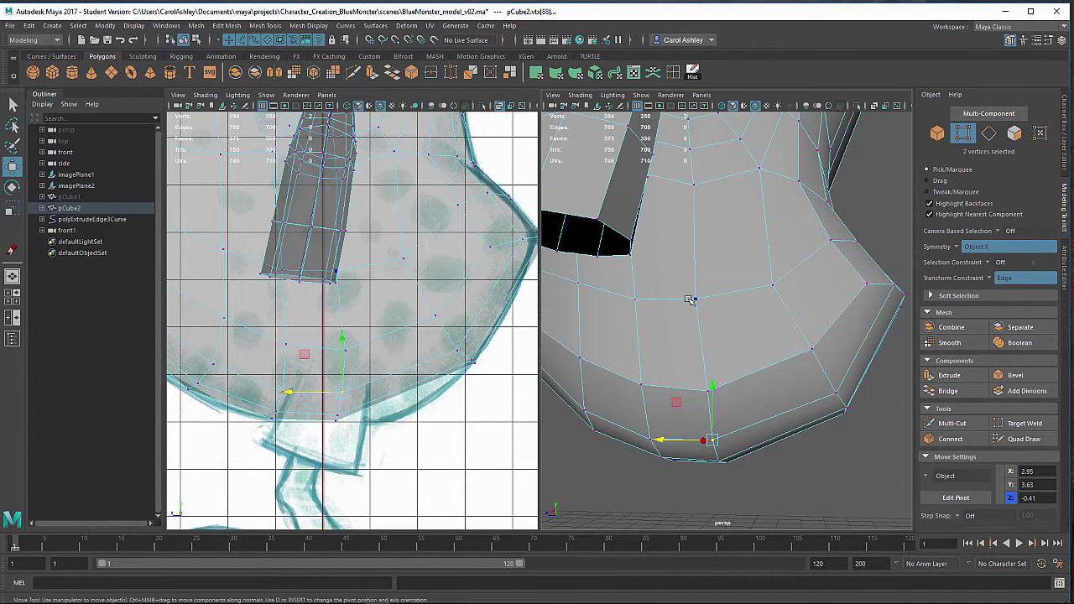
pyautogui.click(694, 300)
pyautogui.moveTo(673, 300); pyautogui.dragTo(682, 303)
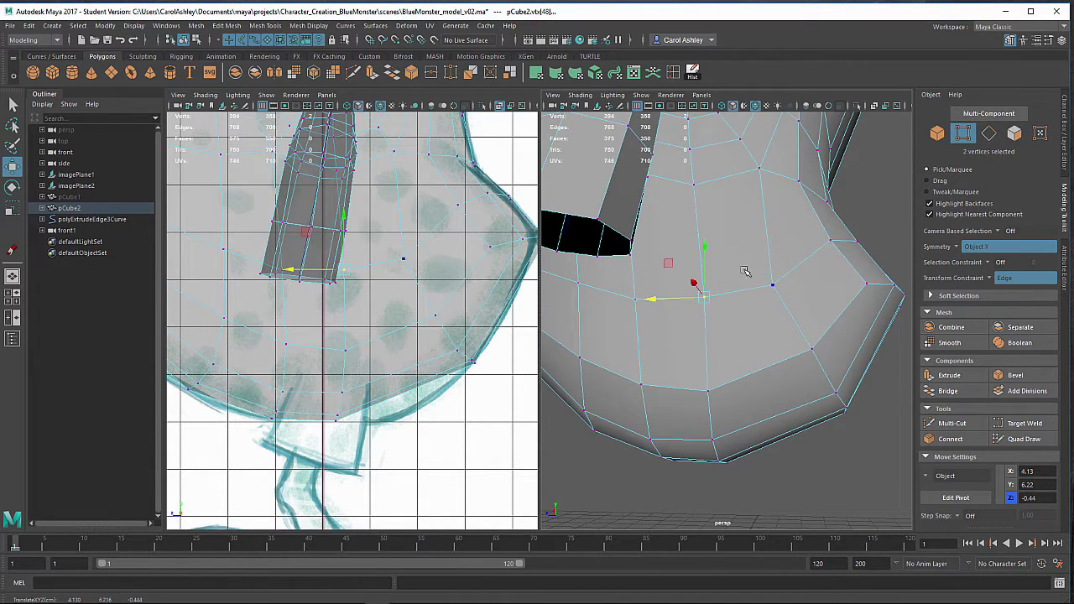
# Step: Examine the lower back of the body against the side reference and from several angles
pyautogui.keyDown('alt'); pyautogui.moveTo(744, 216); pyautogui.dragTo(751, 126); pyautogui.keyUp('alt')
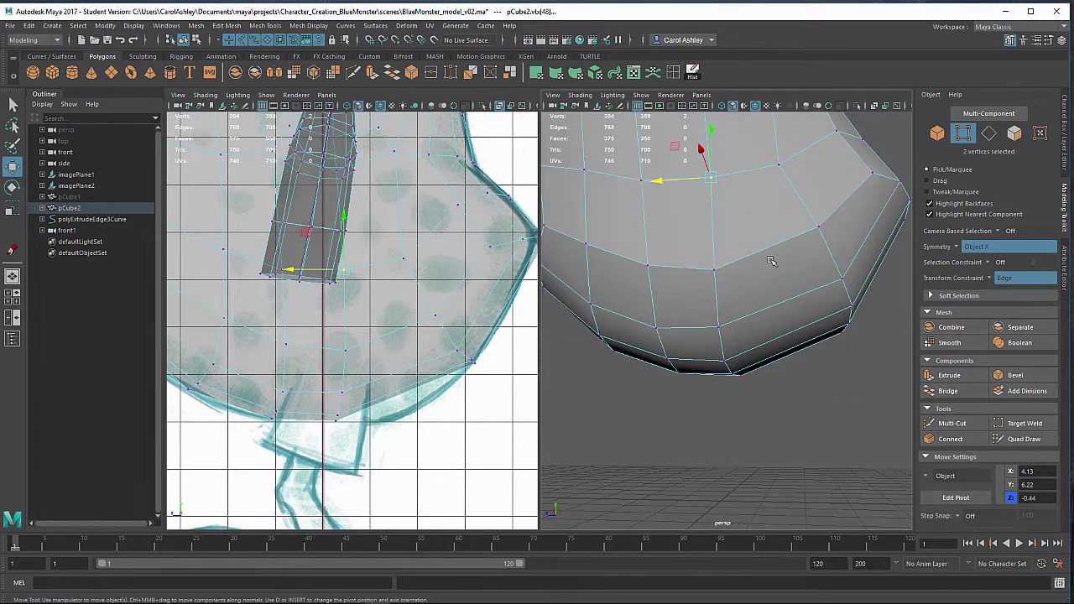
pyautogui.keyDown('alt'); pyautogui.moveTo(809, 294); pyautogui.dragTo(738, 274); pyautogui.keyUp('alt')
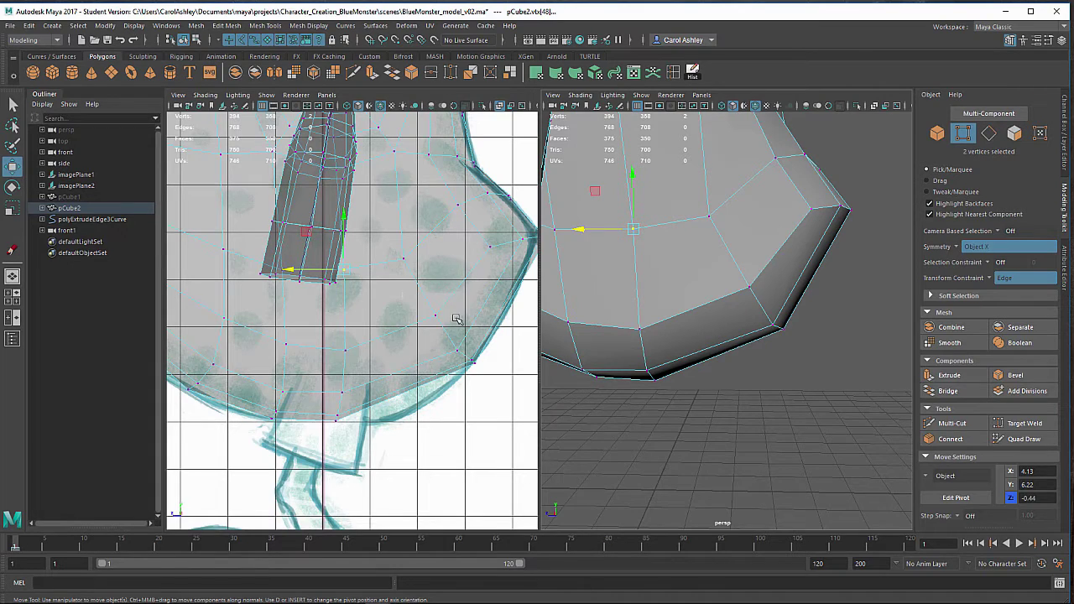
pyautogui.scroll(-6, 457, 319)
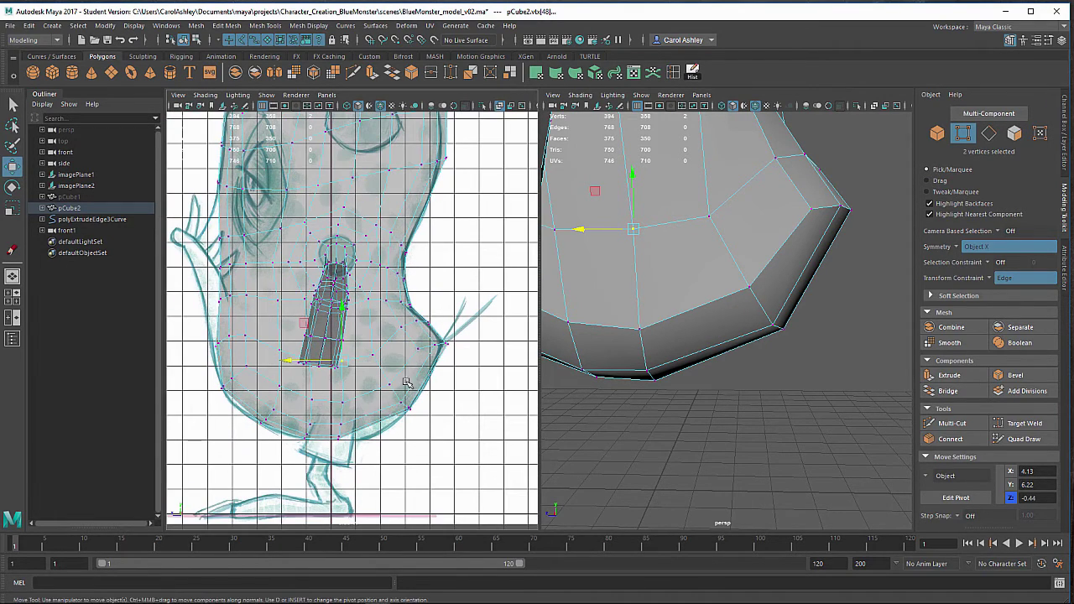
pyautogui.keyDown('alt'); pyautogui.moveTo(409, 382); pyautogui.dragTo(434, 350, button='middle'); pyautogui.keyUp('alt')
pyautogui.keyDown('alt'); pyautogui.click(426, 411); pyautogui.keyUp('alt')
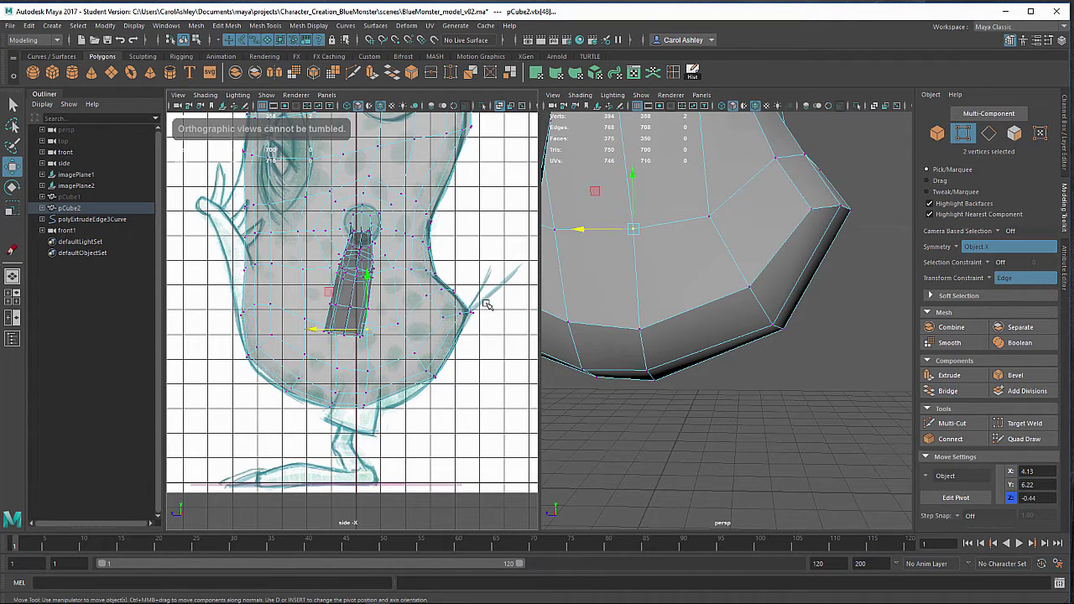
pyautogui.keyDown('alt'); pyautogui.moveTo(814, 343); pyautogui.dragTo(820, 317); pyautogui.keyUp('alt')
pyautogui.keyDown('alt'); pyautogui.moveTo(688, 387); pyautogui.dragTo(772, 400); pyautogui.keyUp('alt')
pyautogui.keyDown('alt'); pyautogui.moveTo(758, 398); pyautogui.dragTo(757, 363, button='middle'); pyautogui.keyUp('alt')
pyautogui.keyDown('alt'); pyautogui.moveTo(756, 363); pyautogui.dragTo(737, 336); pyautogui.keyUp('alt')
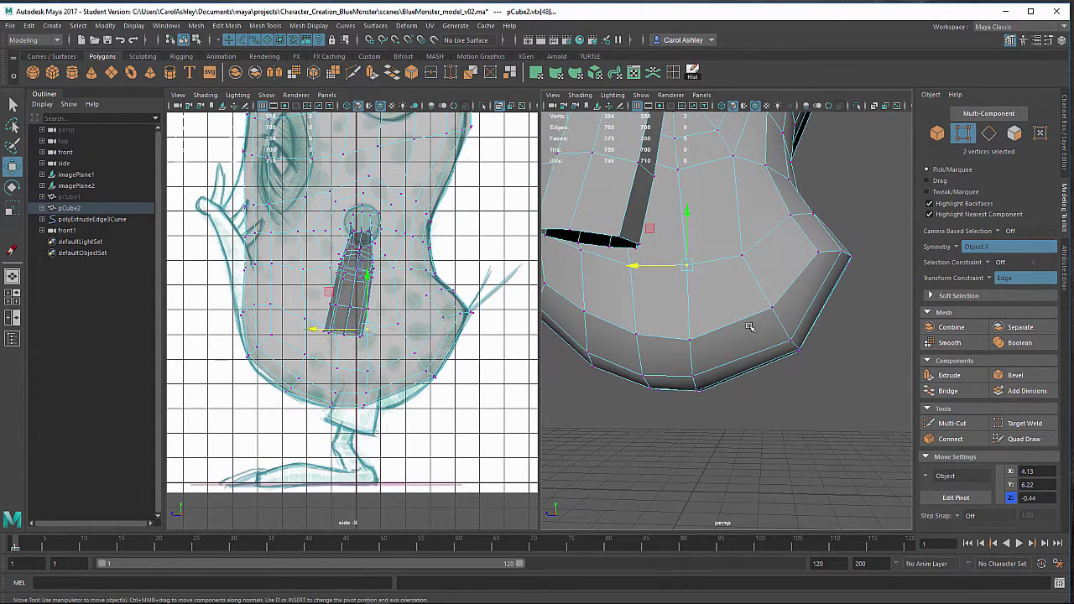
# Step: Select the vertex column behind the leg area and slide it forward along the edges to about Z -1.50
pyautogui.moveTo(746, 290); pyautogui.dragTo(832, 380)
pyautogui.keyDown('alt'); pyautogui.moveTo(759, 396); pyautogui.dragTo(659, 371); pyautogui.keyUp('alt')
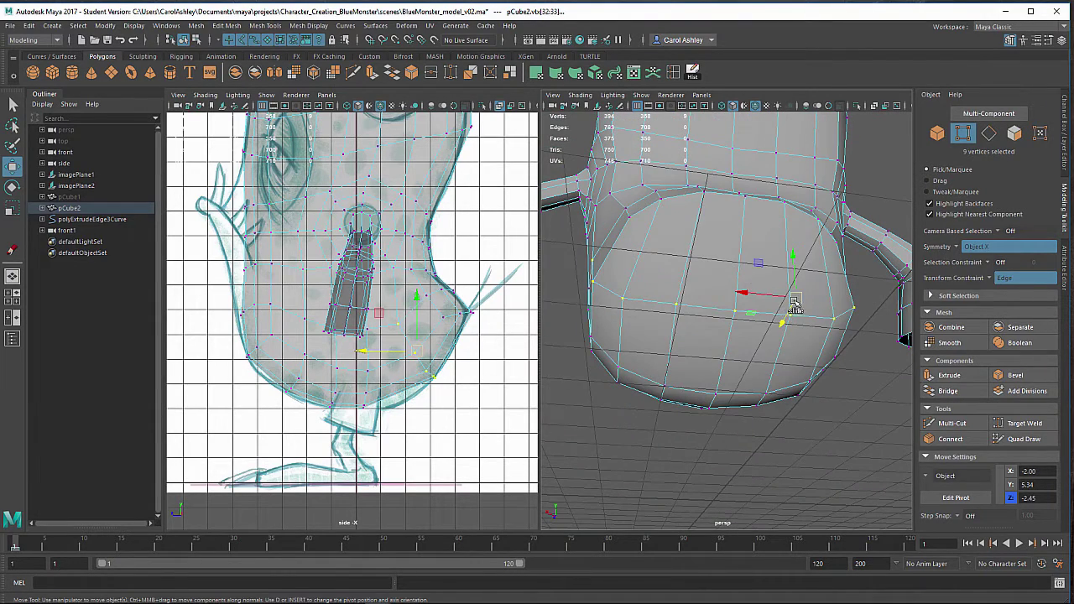
pyautogui.moveTo(795, 300); pyautogui.dragTo(745, 334)
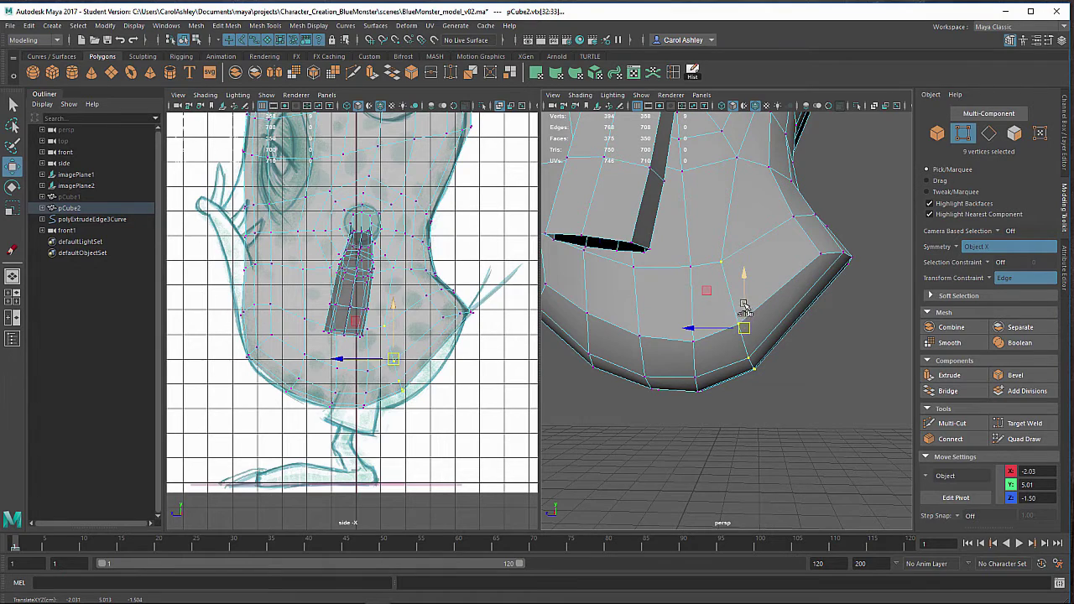
# Step: Set the transform constraint to Off and lower the selected rear vertices to about Y 4.64, toward the reference outline
pyautogui.click(999, 279)
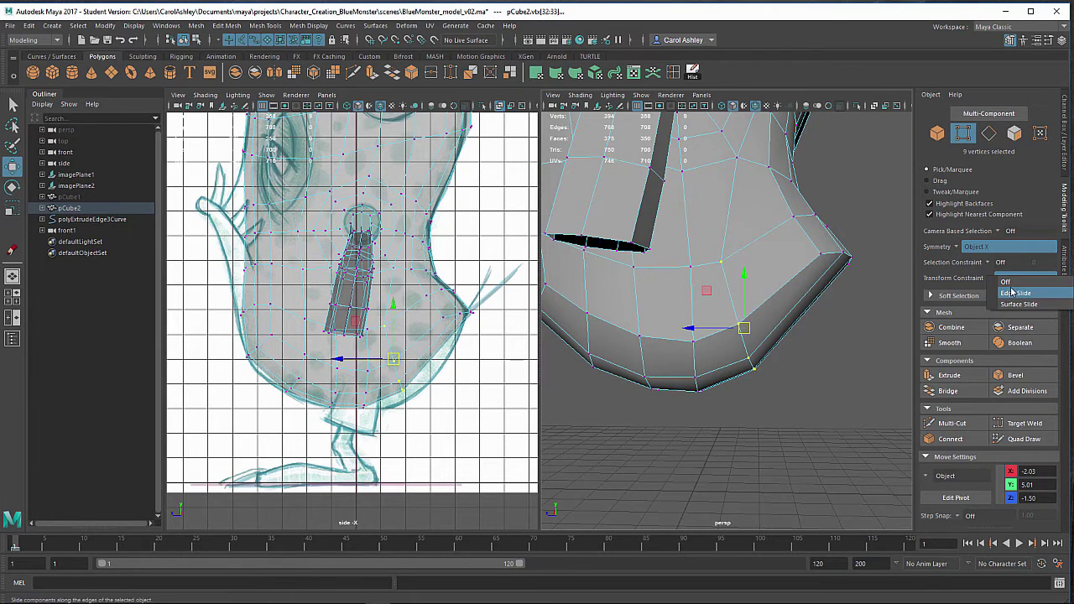
pyautogui.click(1008, 283)
pyautogui.moveTo(744, 277); pyautogui.dragTo(726, 245)
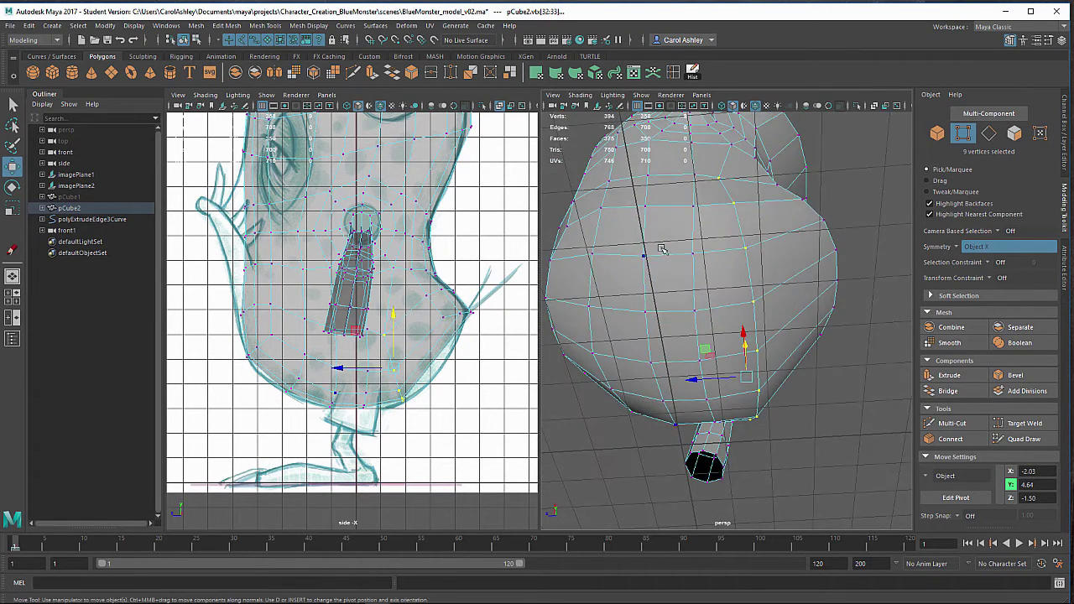
# Step: Switch to face selection and select the two-by-two block of underside faces where each leg attaches
pyautogui.moveTo(696, 237); pyautogui.dragTo(699, 267, button='right')
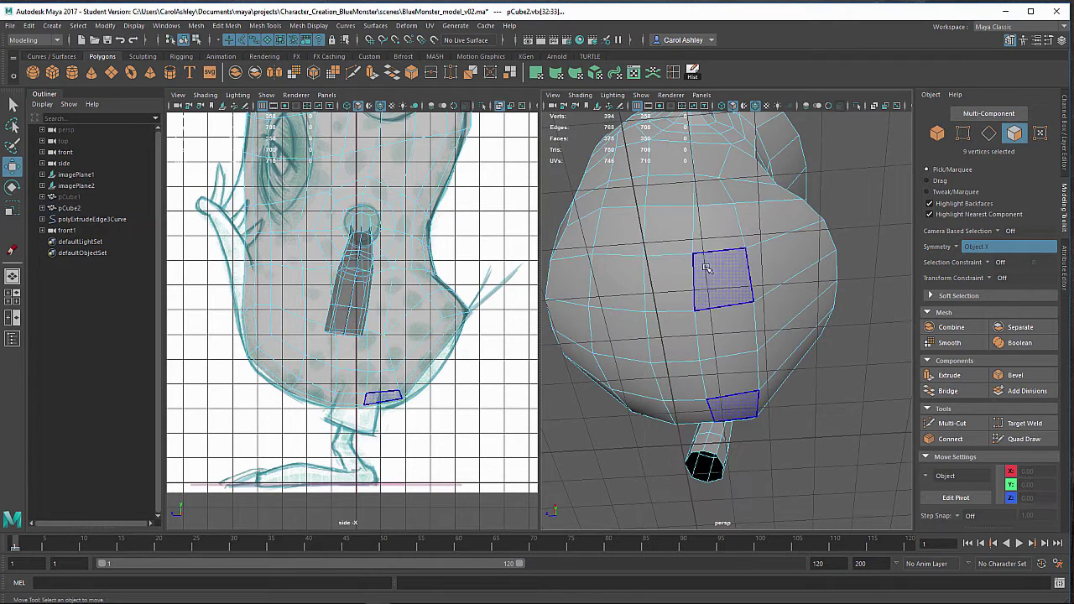
pyautogui.click(710, 270)
pyautogui.keyDown('shift'); pyautogui.click(669, 267); pyautogui.keyUp('shift')
pyautogui.keyDown('shift'); pyautogui.click(664, 223); pyautogui.keyUp('shift')
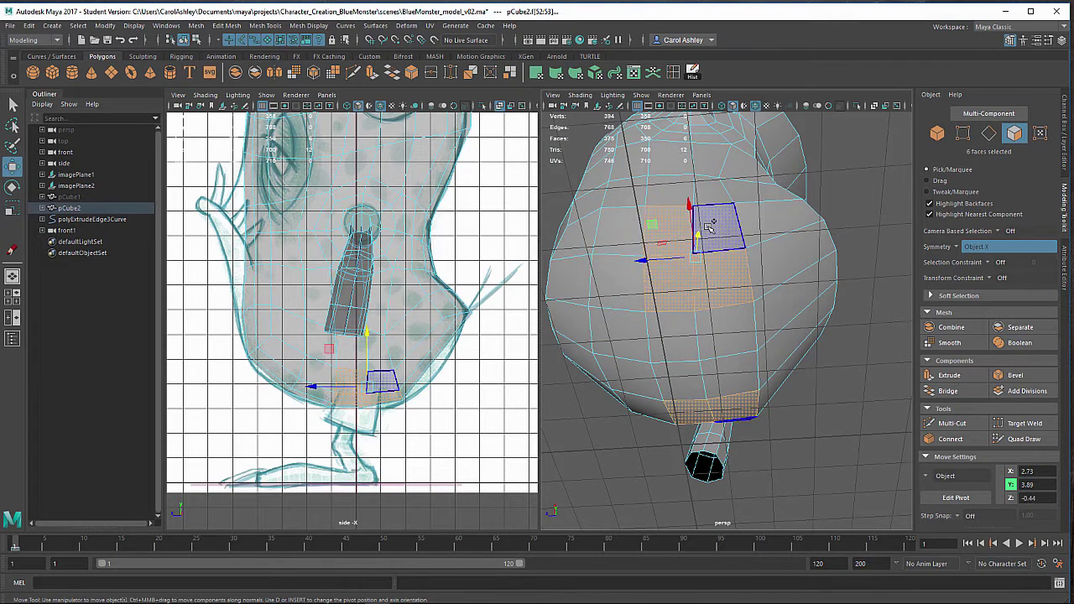
pyautogui.keyDown('shift'); pyautogui.click(713, 231); pyautogui.keyUp('shift')
pyautogui.keyDown('alt'); pyautogui.moveTo(716, 293); pyautogui.dragTo(713, 315); pyautogui.keyUp('alt')
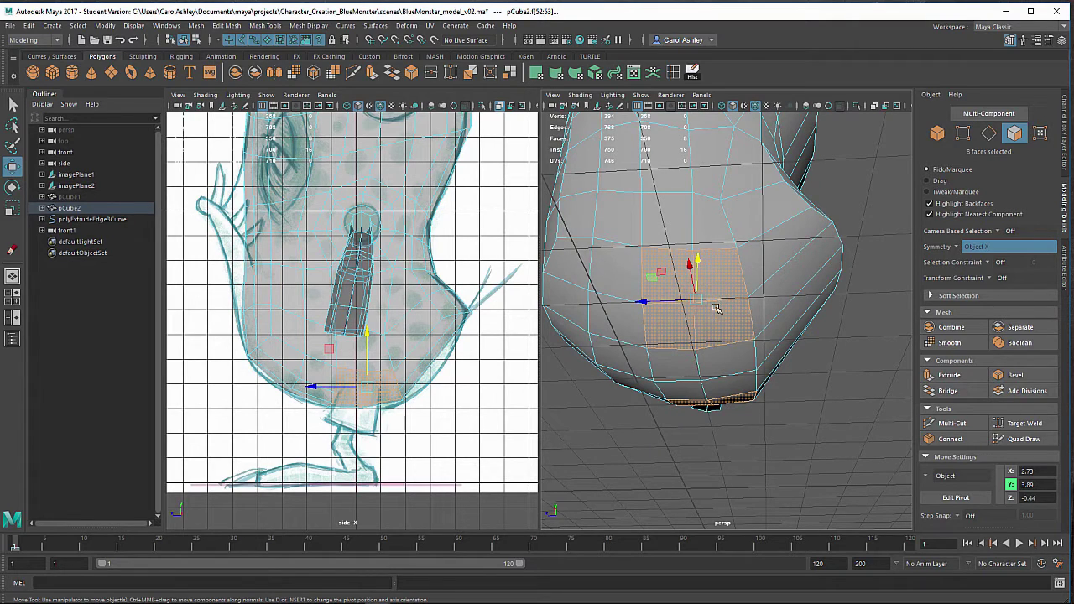
pyautogui.keyDown('alt'); pyautogui.moveTo(716, 309); pyautogui.dragTo(720, 352); pyautogui.keyUp('alt')
# Step: With Multi-Cut and Object X symmetry, cut an edge line from the lower back around the sides of the rear bulge and beneath it to the centre
pyautogui.click(951, 423)
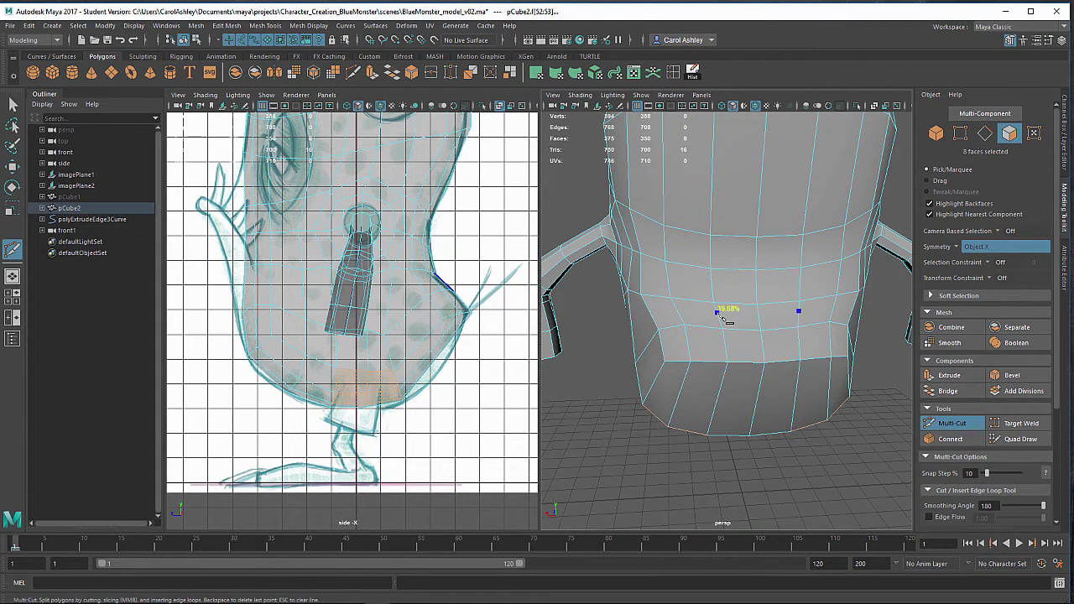
pyautogui.click(678, 311)
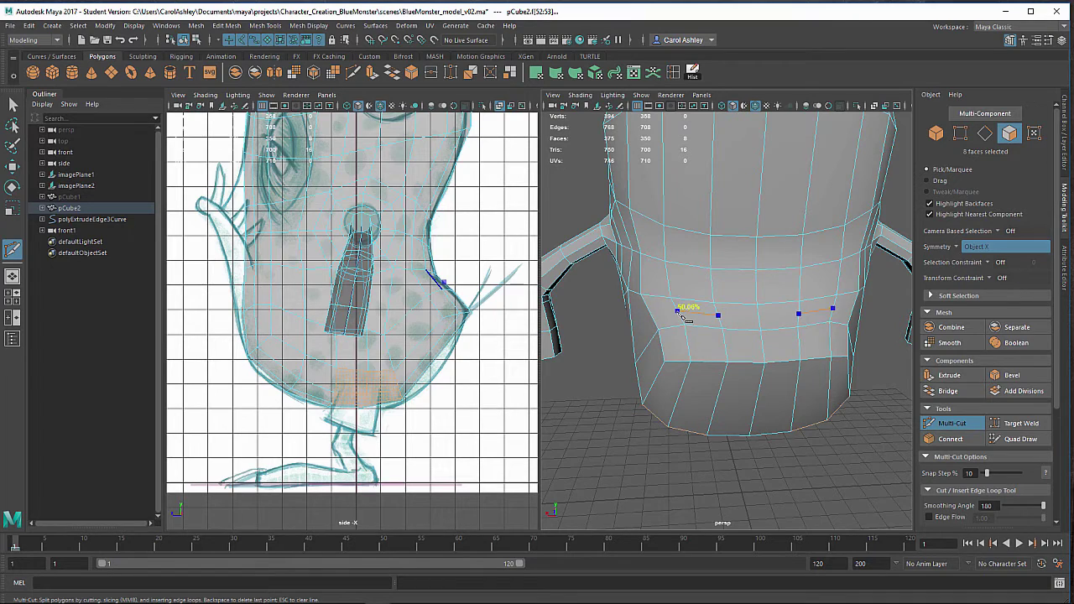
pyautogui.click(651, 313)
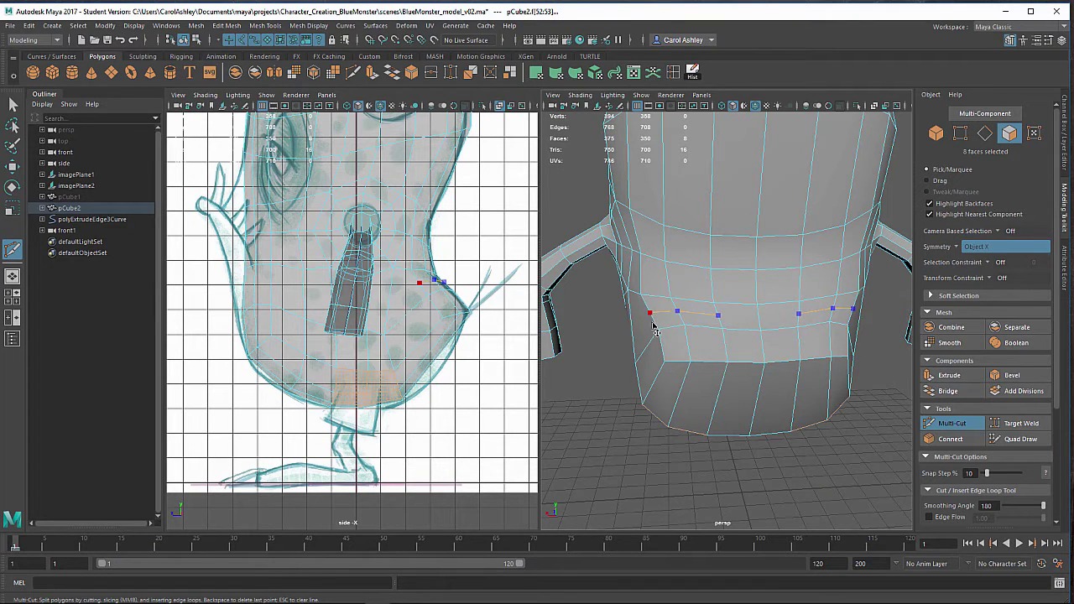
pyautogui.keyDown('alt'); pyautogui.moveTo(656, 320); pyautogui.dragTo(747, 330); pyautogui.keyUp('alt')
pyautogui.click(727, 342)
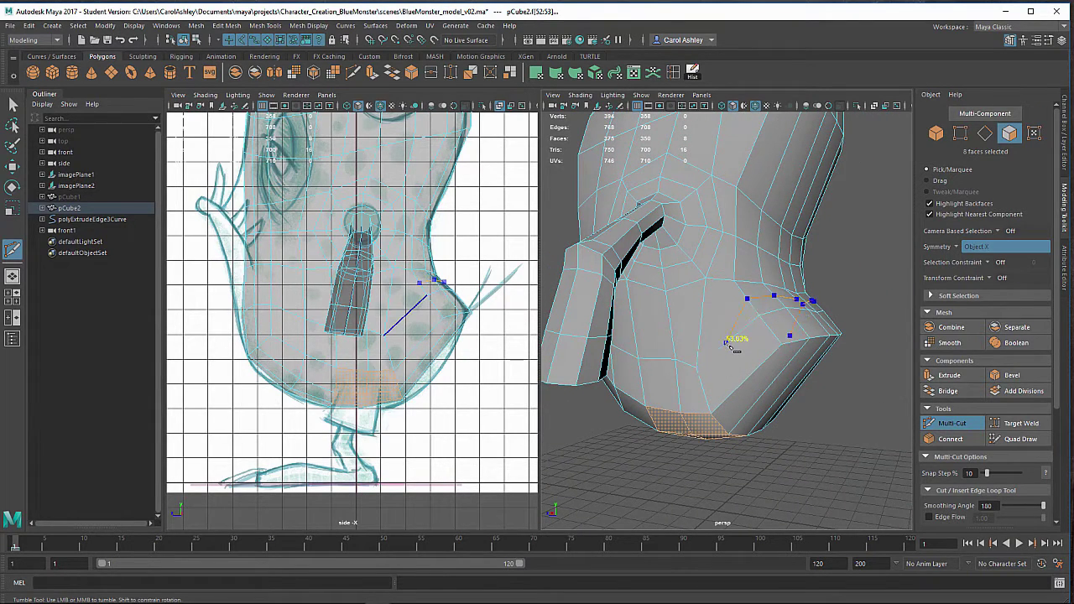
pyautogui.click(727, 348)
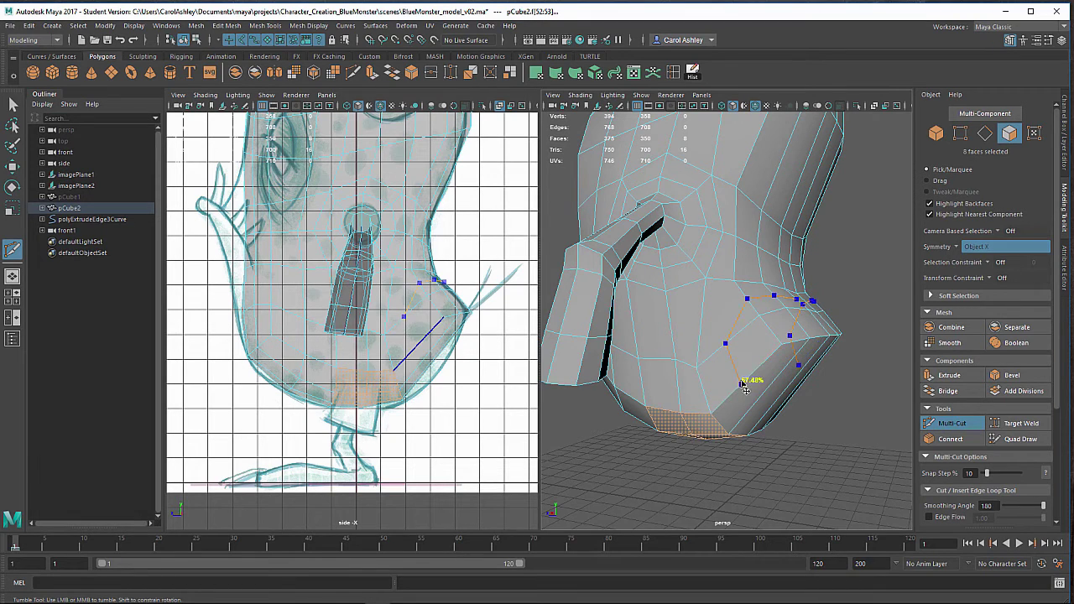
pyautogui.click(742, 384)
pyautogui.keyDown('alt'); pyautogui.moveTo(704, 384); pyautogui.dragTo(713, 381); pyautogui.keyUp('alt')
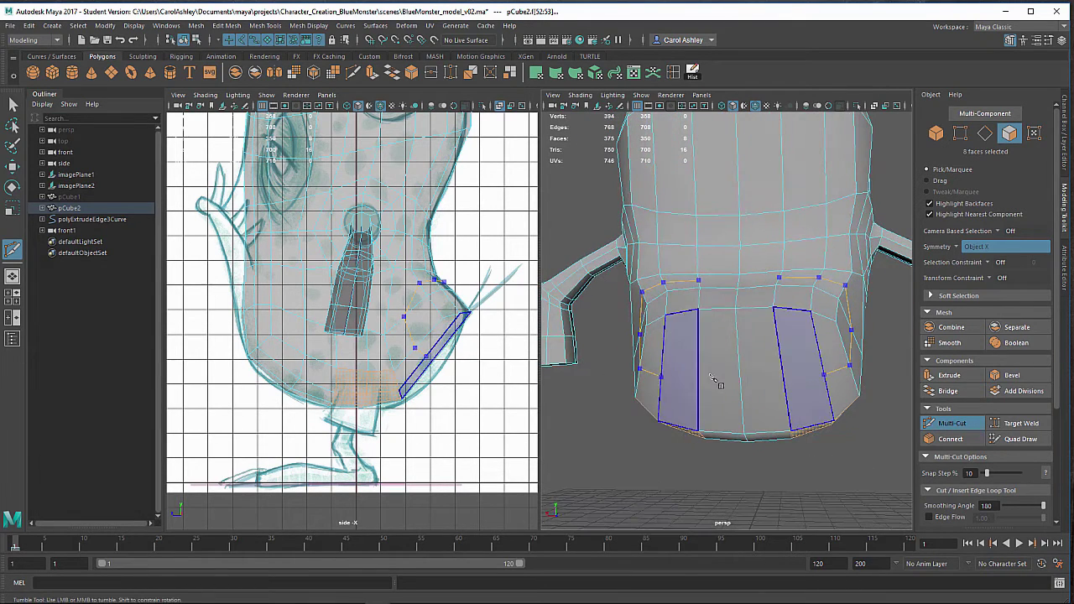
pyautogui.click(699, 377)
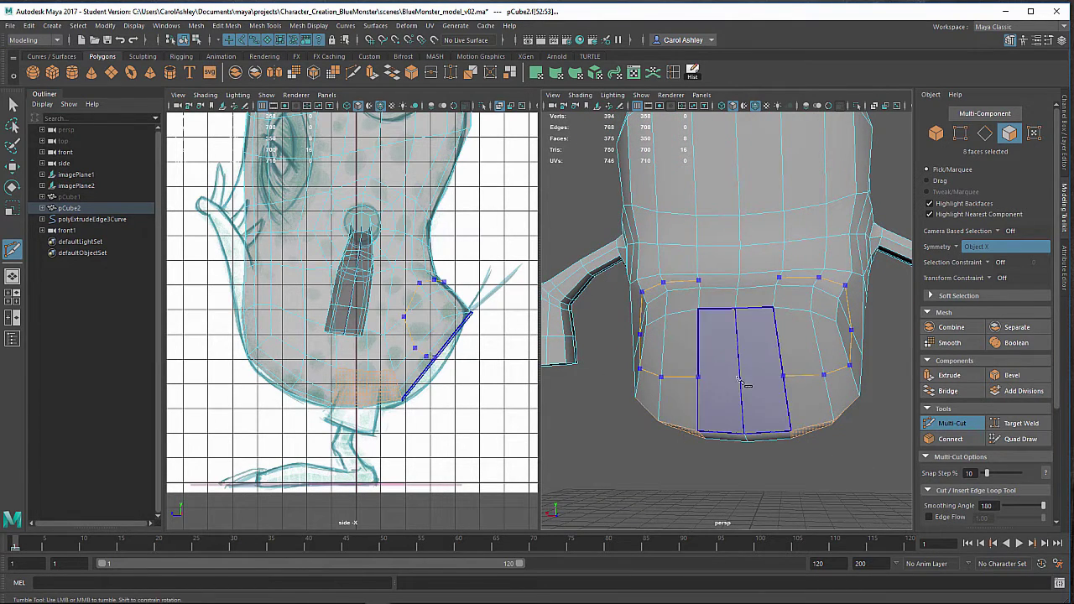
pyautogui.click(740, 377)
pyautogui.click(740, 379)
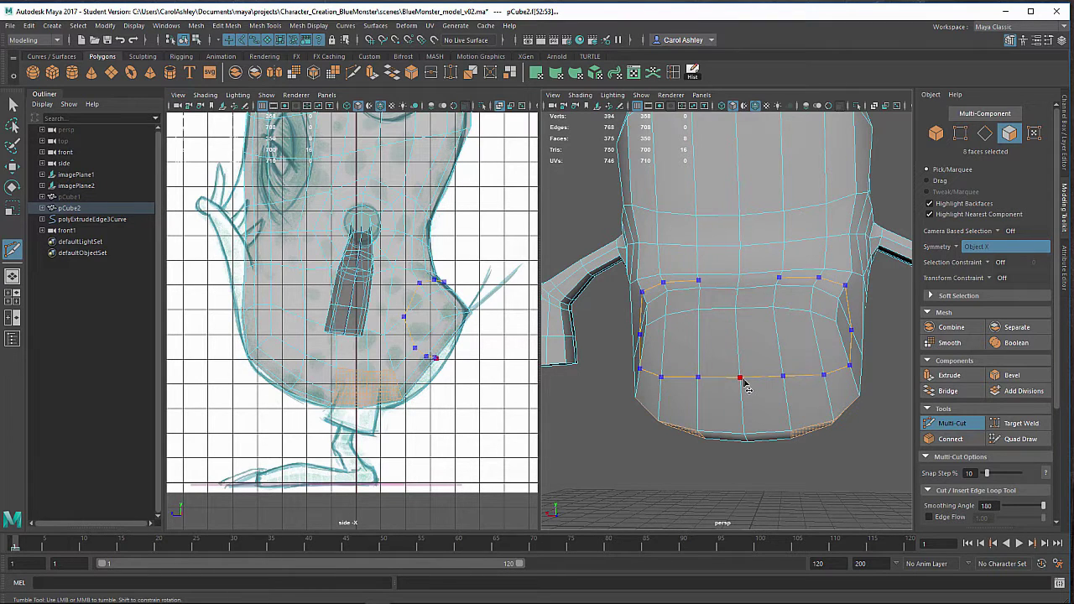
pyautogui.press('Return')
# Step: Turn symmetry off and cut across the centre of the lower back to join the two open ends of the new edge line
pyautogui.keyDown('alt'); pyautogui.moveTo(773, 359); pyautogui.dragTo(772, 375); pyautogui.keyUp('alt')
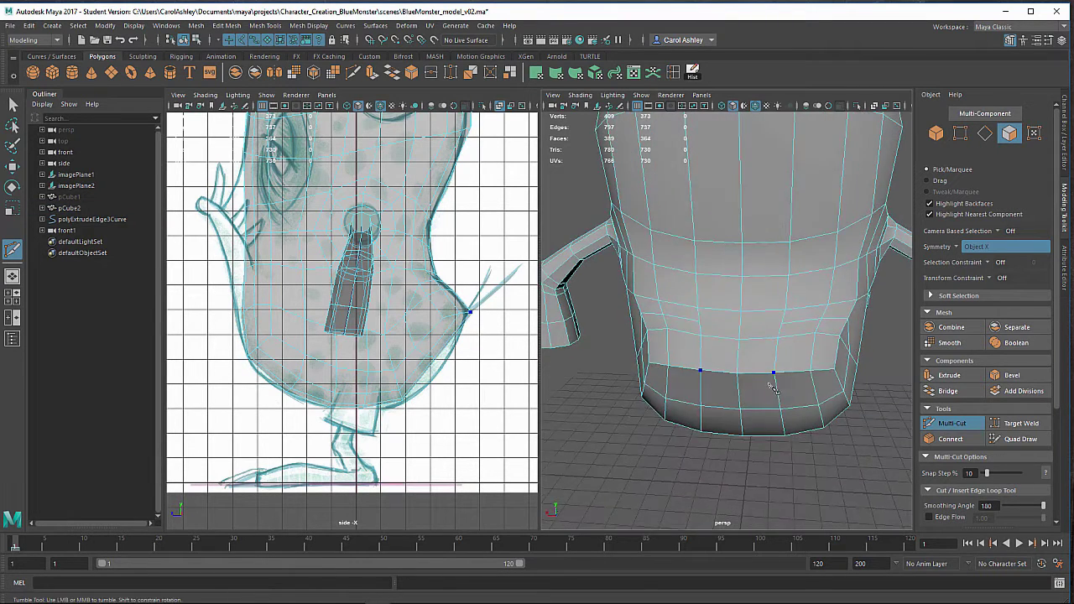
pyautogui.keyDown('alt'); pyautogui.moveTo(774, 377); pyautogui.dragTo(827, 394, button='right'); pyautogui.keyUp('alt')
pyautogui.keyDown('alt'); pyautogui.moveTo(812, 394); pyautogui.dragTo(780, 409); pyautogui.keyUp('alt')
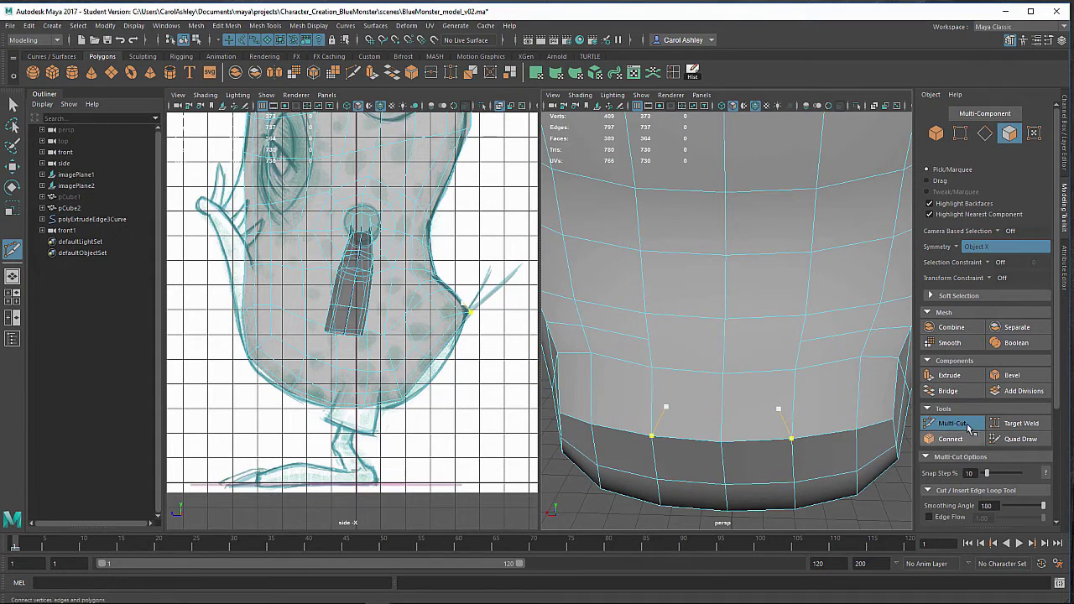
pyautogui.click(961, 246)
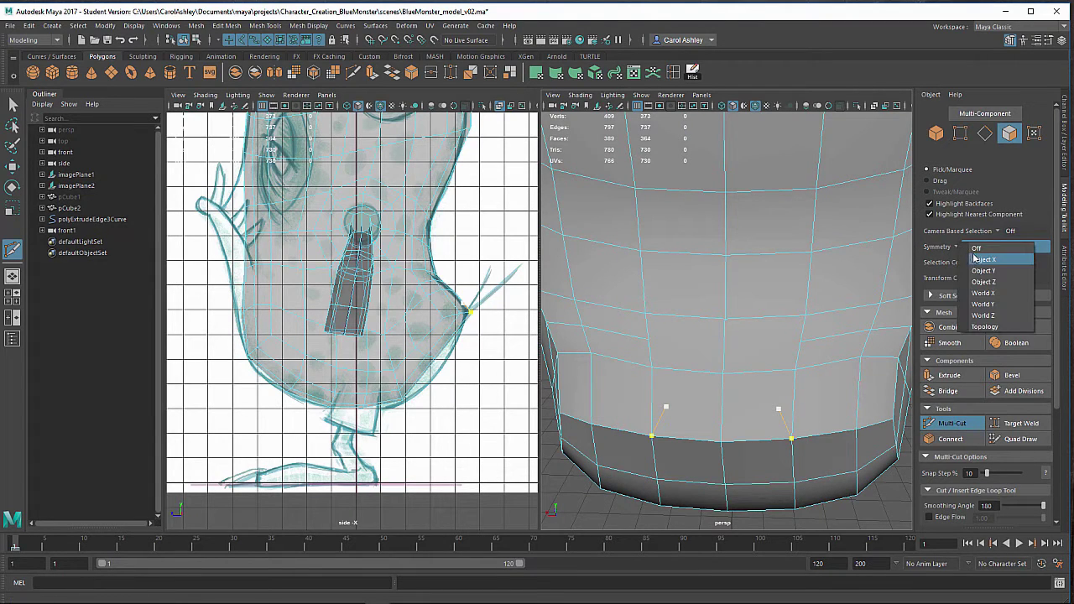
pyautogui.click(977, 252)
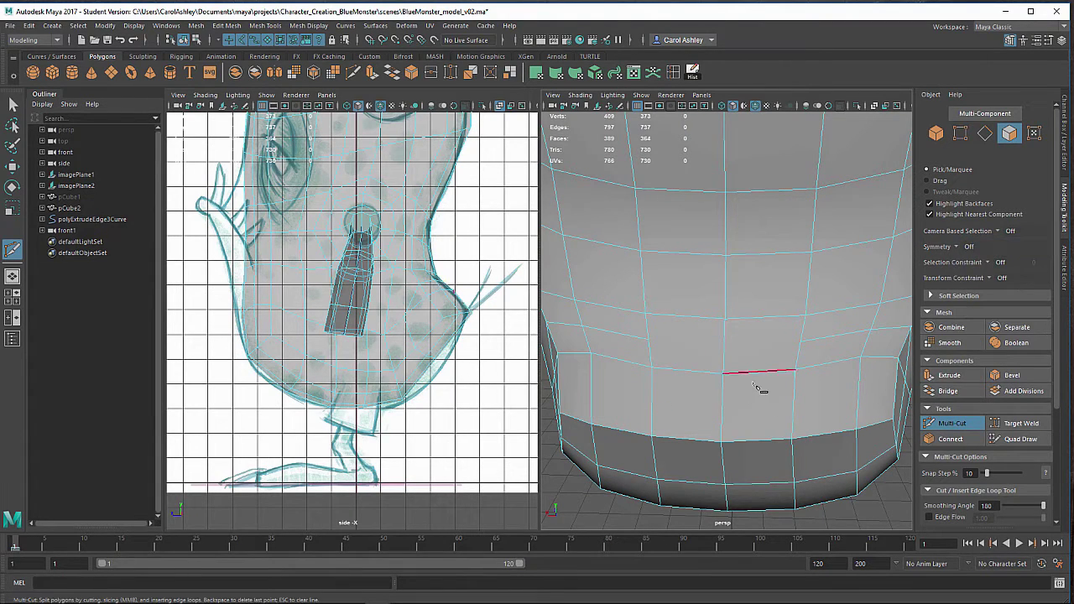
pyautogui.click(649, 340)
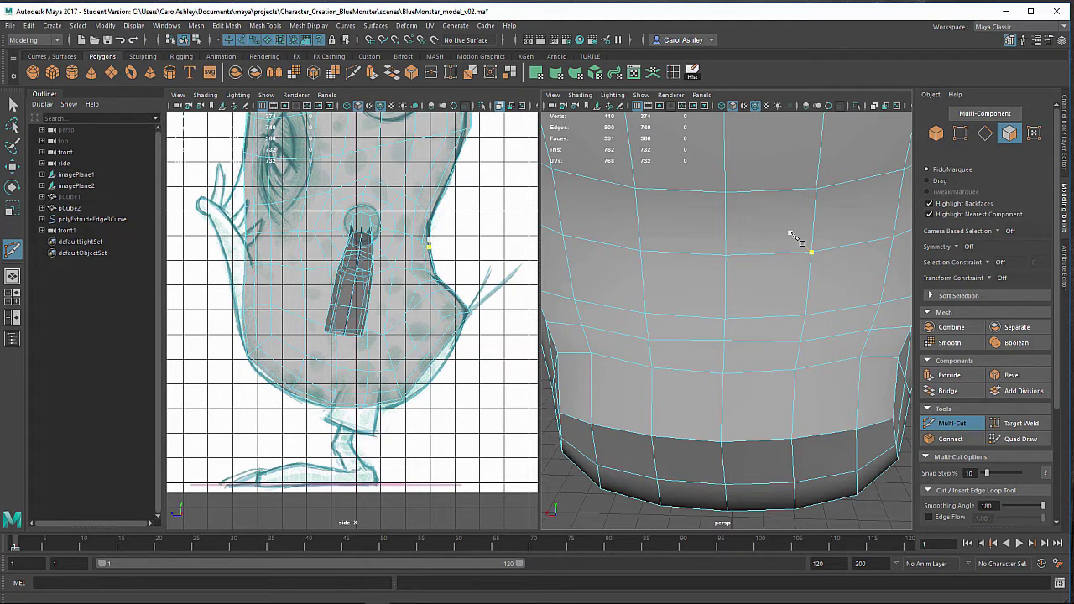
pyautogui.press('q')
# Step: Switch to vertex selection and try to merge the two corner vertices on one side of the rear bulge with symmetry off
pyautogui.keyDown('alt'); pyautogui.moveTo(686, 396); pyautogui.dragTo(786, 355); pyautogui.keyUp('alt')
pyautogui.scroll(-4, 764, 391)
pyautogui.scroll(3, 741, 355)
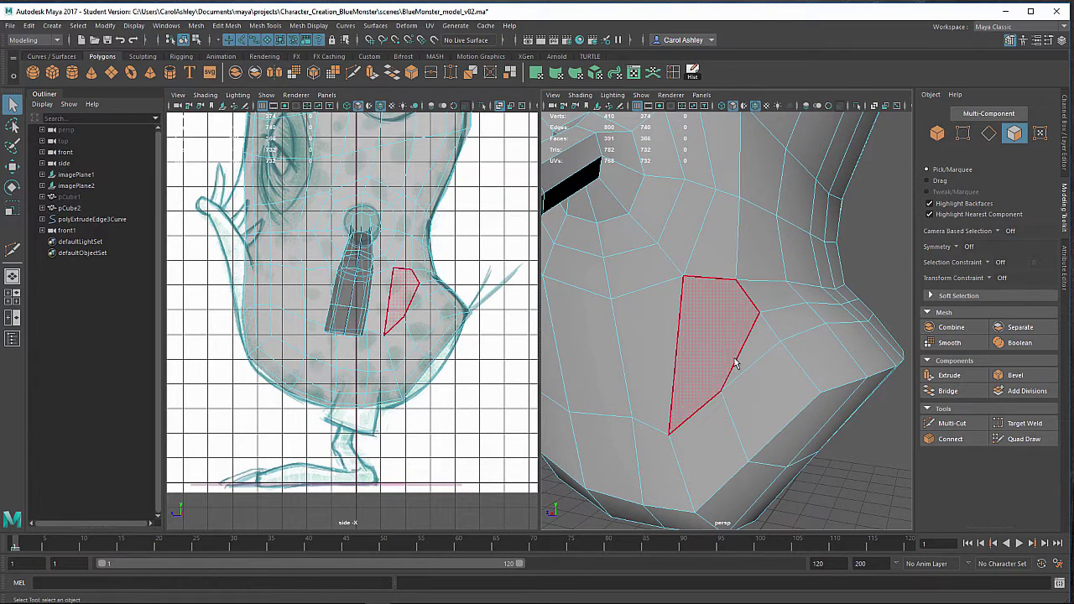
pyautogui.moveTo(754, 333); pyautogui.dragTo(699, 273, button='right')
pyautogui.click(759, 314)
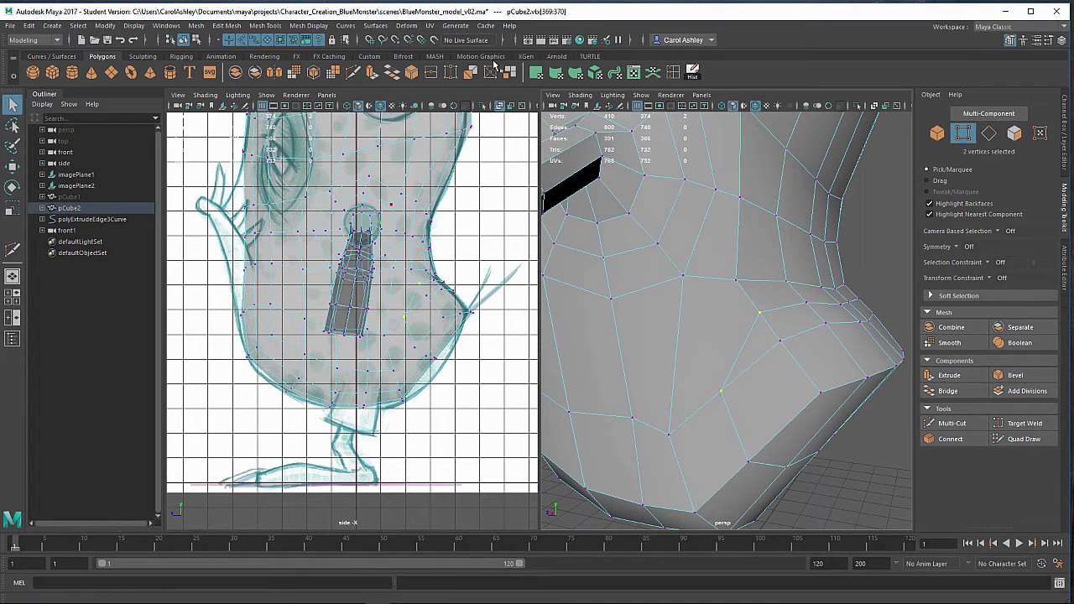
pyautogui.click(430, 75)
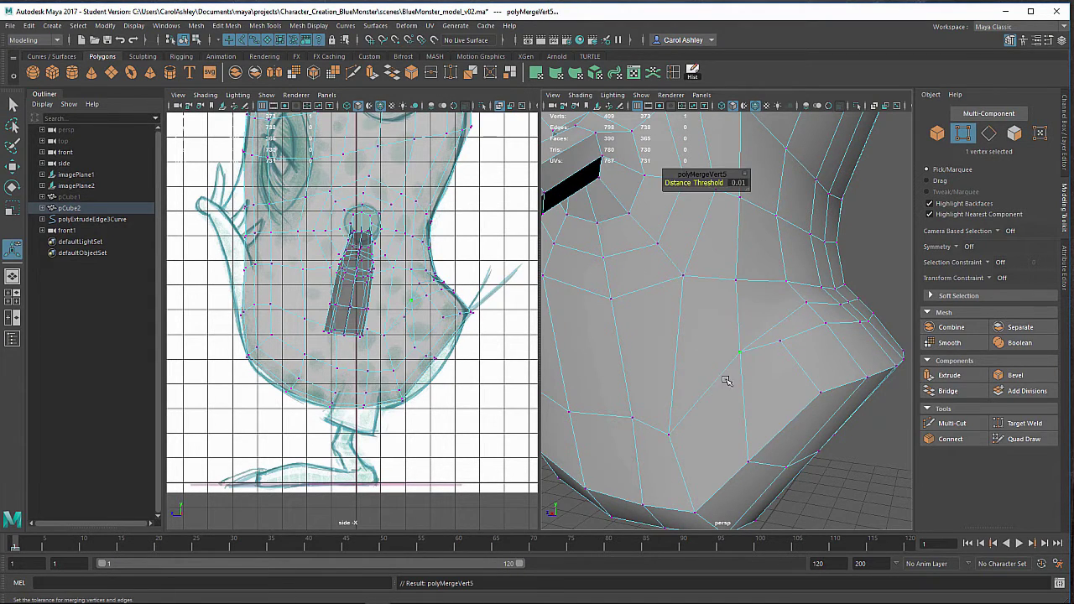
pyautogui.keyDown('alt'); pyautogui.moveTo(731, 386); pyautogui.dragTo(730, 331); pyautogui.keyUp('alt')
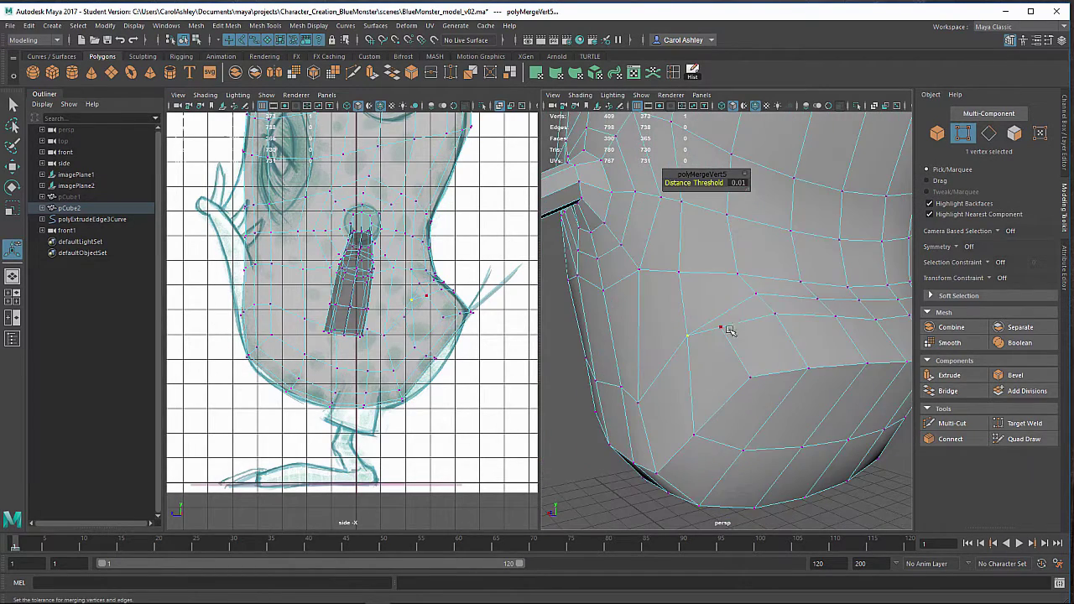
pyautogui.click(719, 327)
pyautogui.keyDown('alt'); pyautogui.moveTo(698, 388); pyautogui.dragTo(713, 386); pyautogui.keyUp('alt')
pyautogui.press('w')
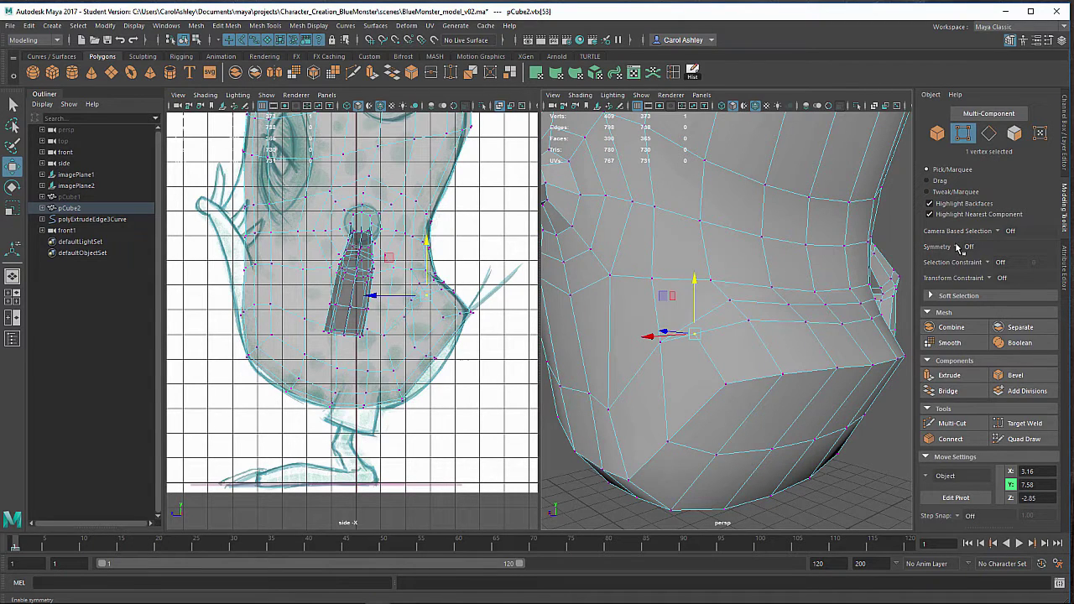
# Step: Undo the one-sided merge of the corner vertices
pyautogui.hotkey('ctrl', 'z')
pyautogui.hotkey('ctrl', 'z')
pyautogui.hotkey('ctrl', 'z')
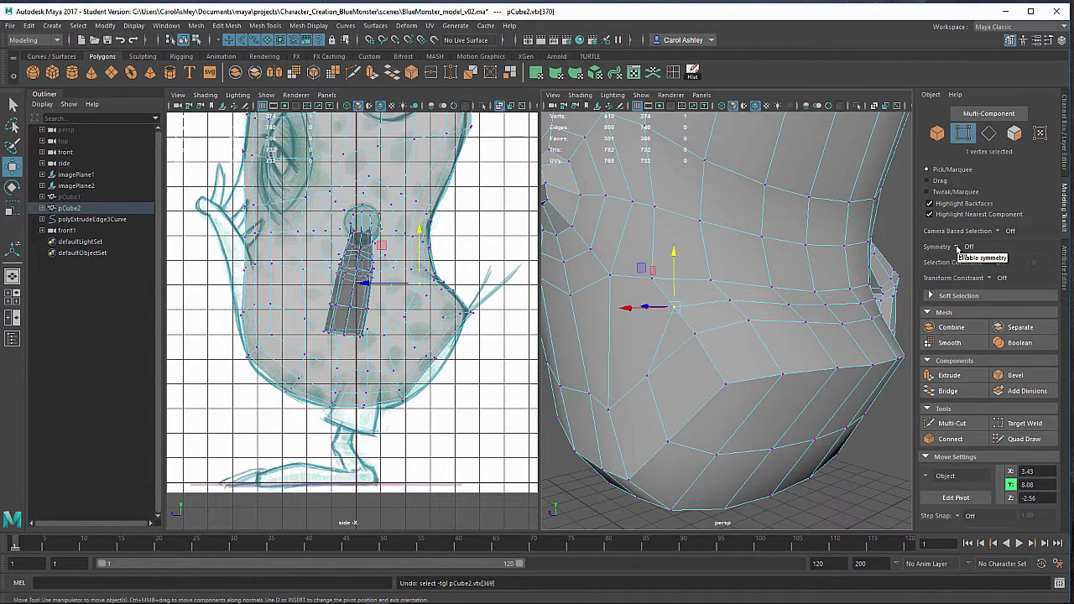
# Step: Set symmetry to Object X and merge the two corner vertices on each side of the rear bulge with a distance threshold of 0.31
pyautogui.click(959, 247)
pyautogui.click(979, 261)
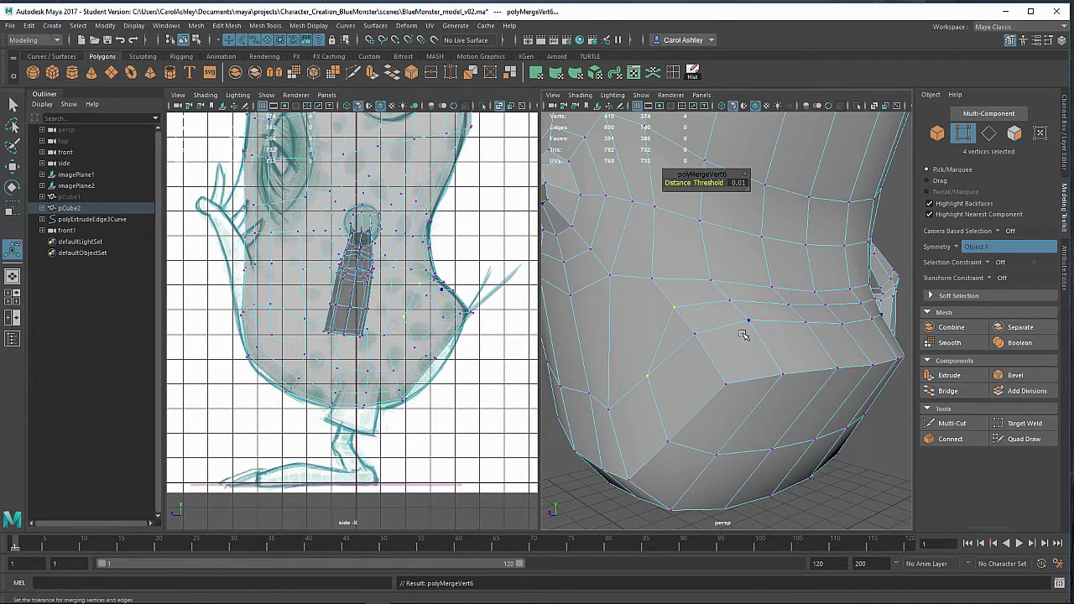
pyautogui.moveTo(742, 334)
pyautogui.keyDown('alt'); pyautogui.mouseDown()
pyautogui.moveTo(607, 338)
pyautogui.moveTo(739, 342)
pyautogui.mouseUp(); pyautogui.keyUp('alt')
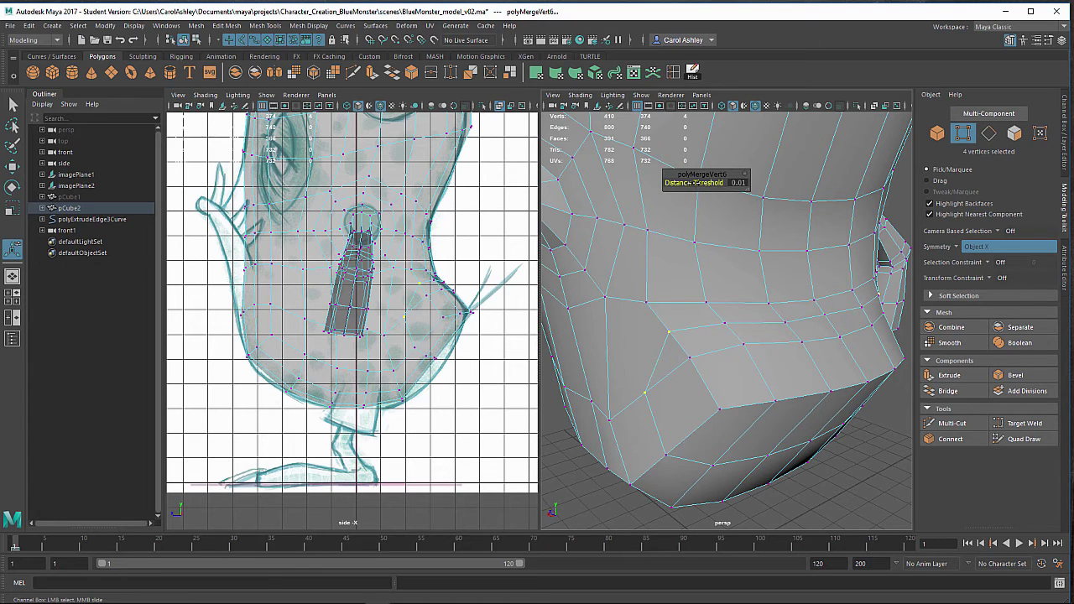
pyautogui.moveTo(695, 183); pyautogui.dragTo(697, 183)
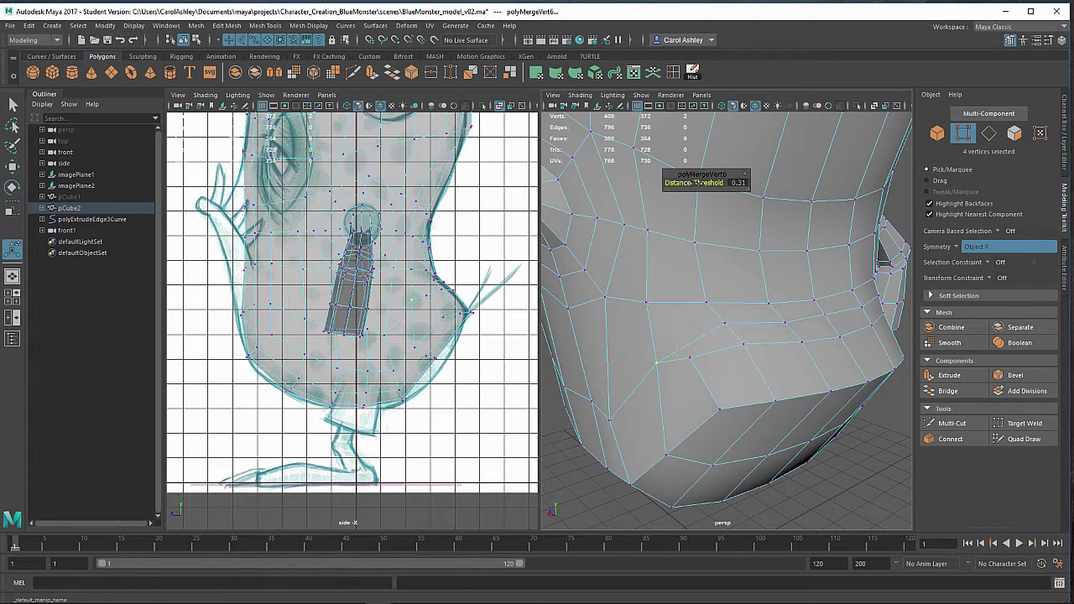
# Step: Move the vertex beside each merged corner down to about Y 7.24 and outward to about X 3.19
pyautogui.click(688, 361)
pyautogui.moveTo(678, 403)
pyautogui.keyDown('alt'); pyautogui.mouseDown()
pyautogui.moveTo(698, 386)
pyautogui.moveTo(688, 391)
pyautogui.mouseUp(); pyautogui.keyUp('alt')
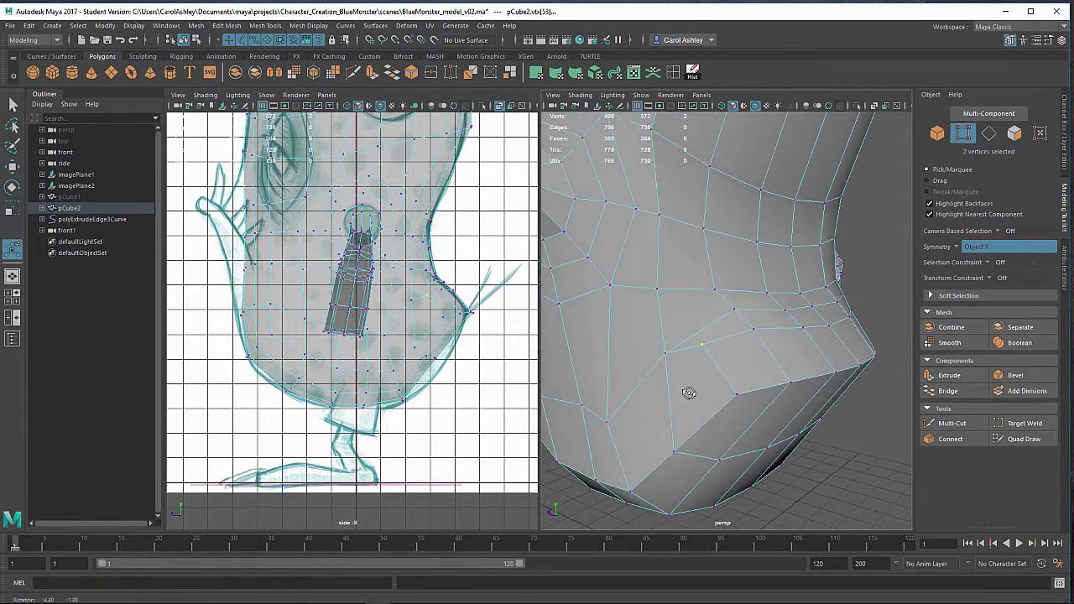
pyautogui.press('w')
pyautogui.moveTo(703, 328); pyautogui.dragTo(703, 339)
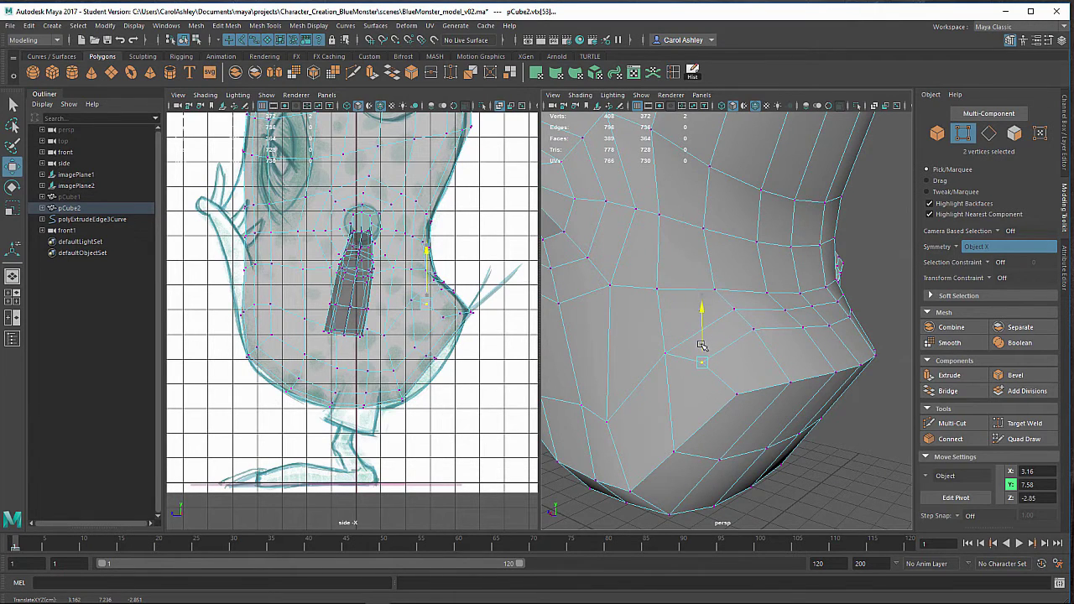
pyautogui.keyDown('alt'); pyautogui.moveTo(678, 381); pyautogui.dragTo(576, 341); pyautogui.keyUp('alt')
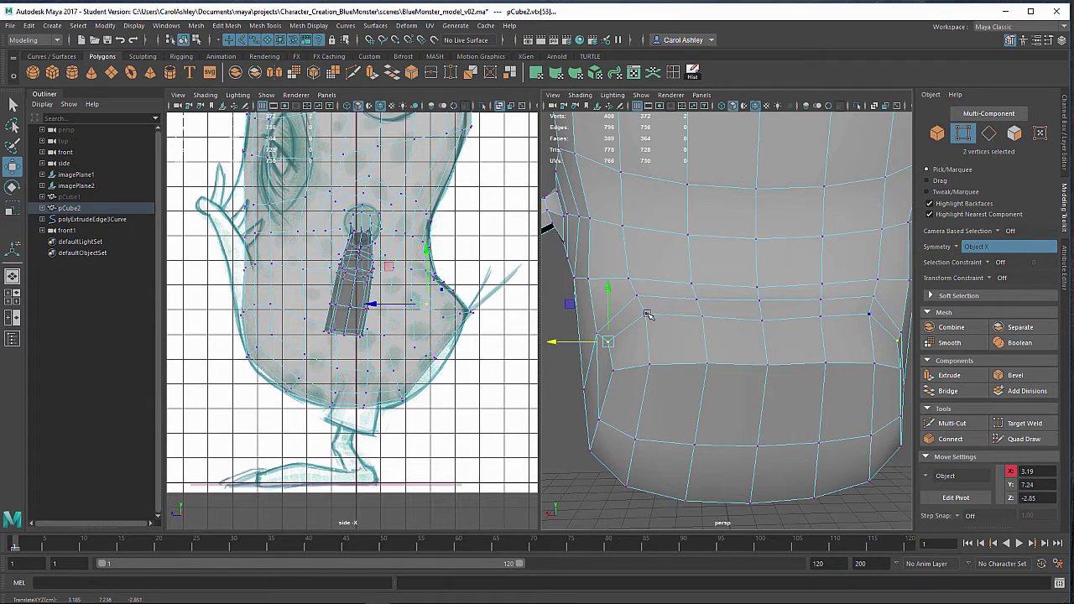
# Step: Raise the central vertices of the two edge rows at the lower-back crease, bringing the upper row's off-centre pair to about Y 8.58
pyautogui.click(694, 300)
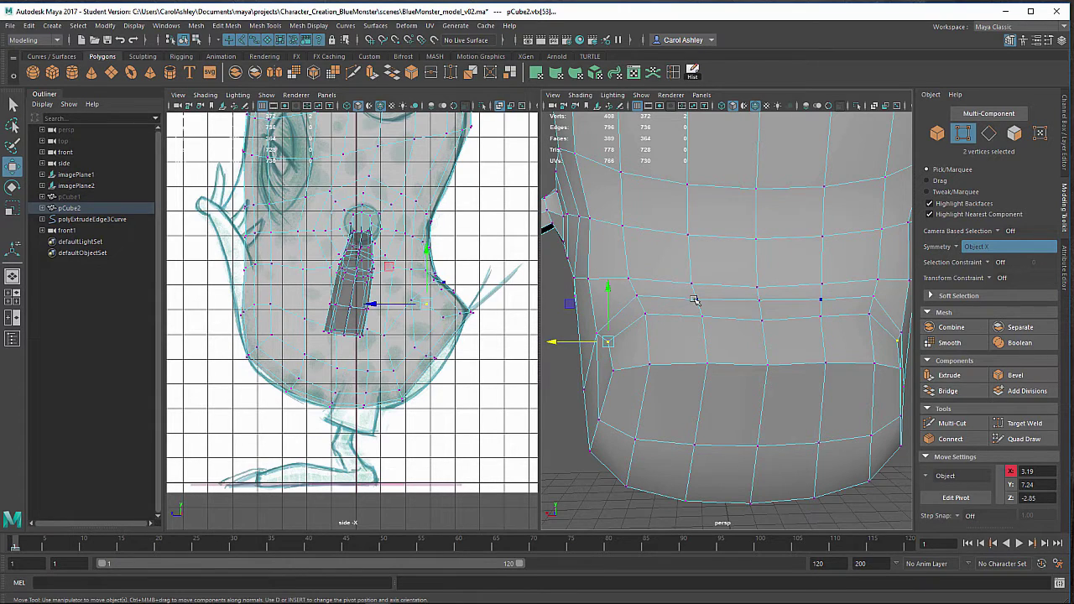
pyautogui.keyDown('shift'); pyautogui.click(768, 287); pyautogui.keyUp('shift')
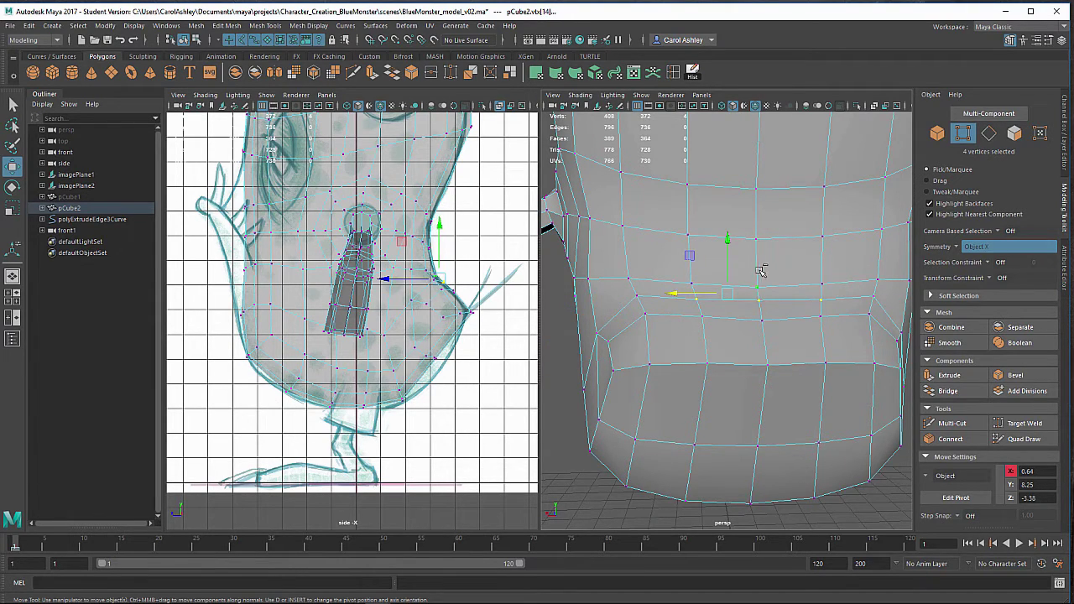
pyautogui.moveTo(729, 258); pyautogui.dragTo(727, 245)
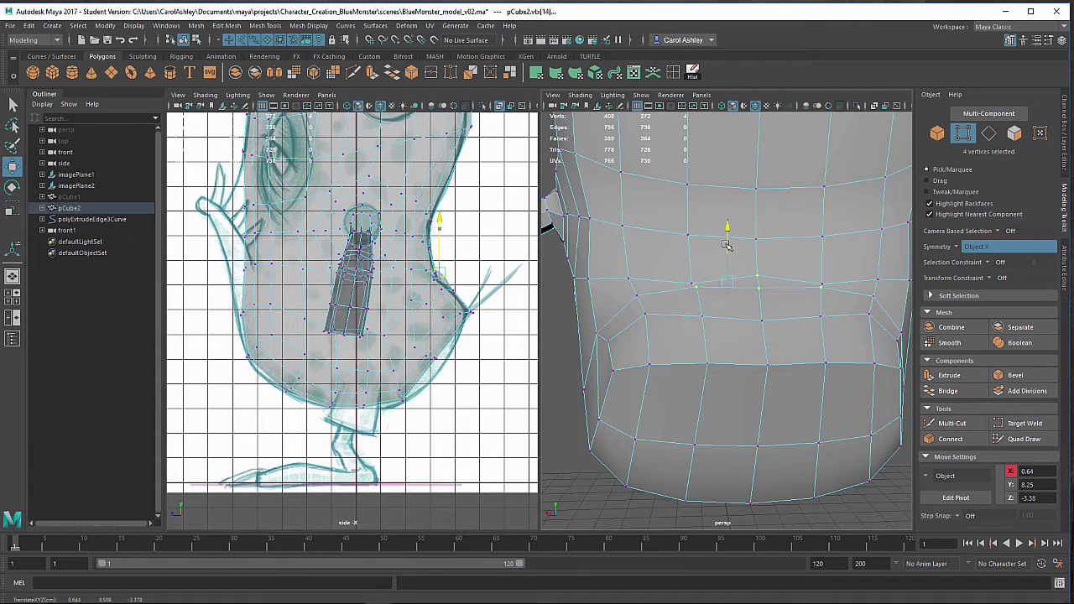
pyautogui.click(819, 282)
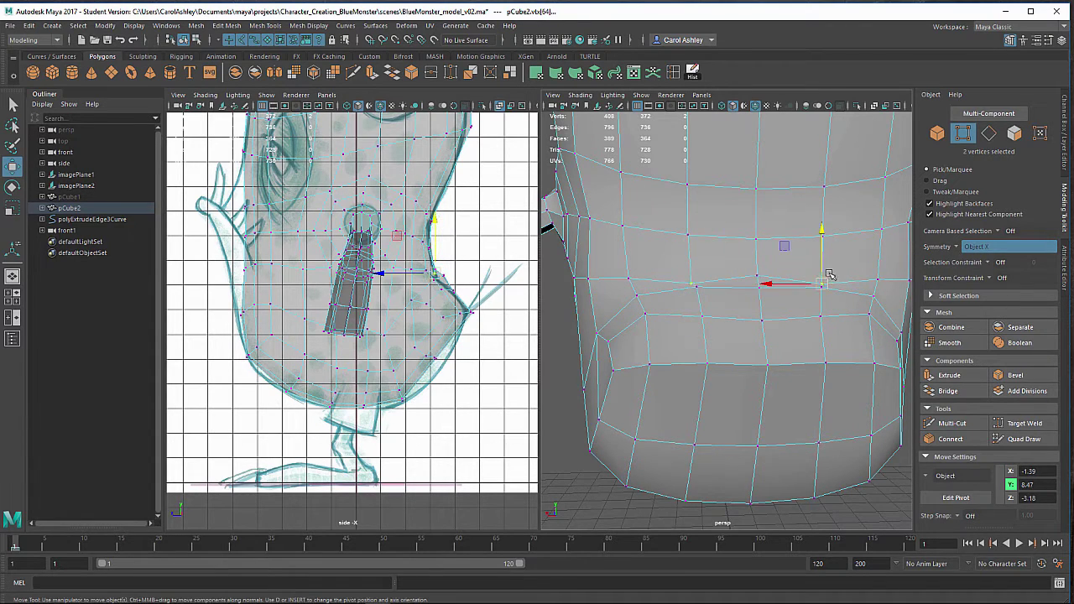
pyautogui.moveTo(826, 265); pyautogui.dragTo(825, 257)
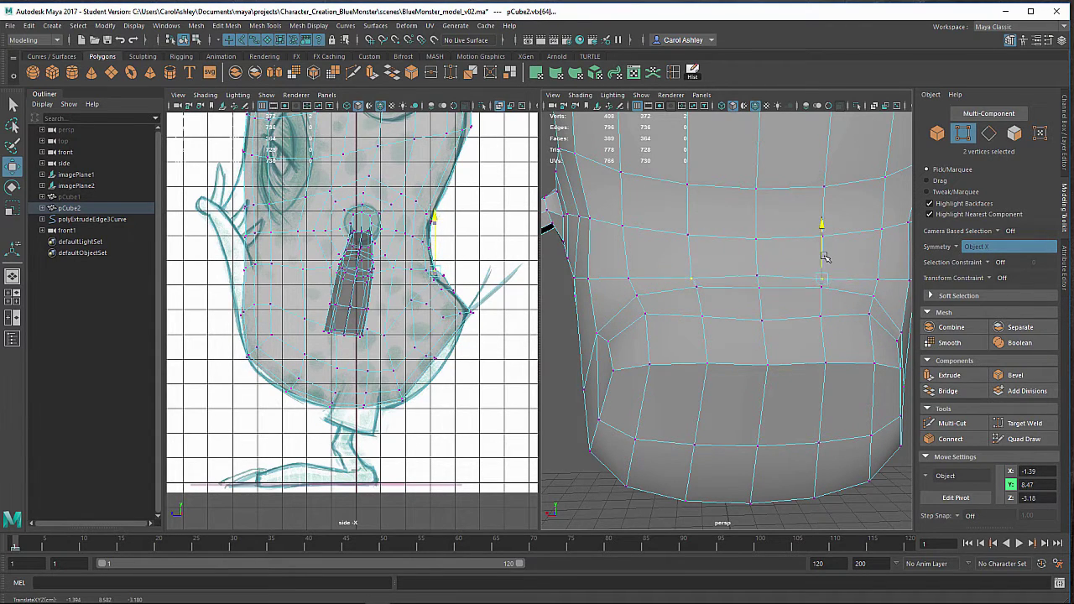
# Step: Raise the lower-back crease vertices: lower row's centre to about Y 7.94, its neighbouring pair to about Y 7.99, upper row's centre to about Y 8.45
pyautogui.click(764, 320)
pyautogui.moveTo(765, 293); pyautogui.dragTo(766, 280)
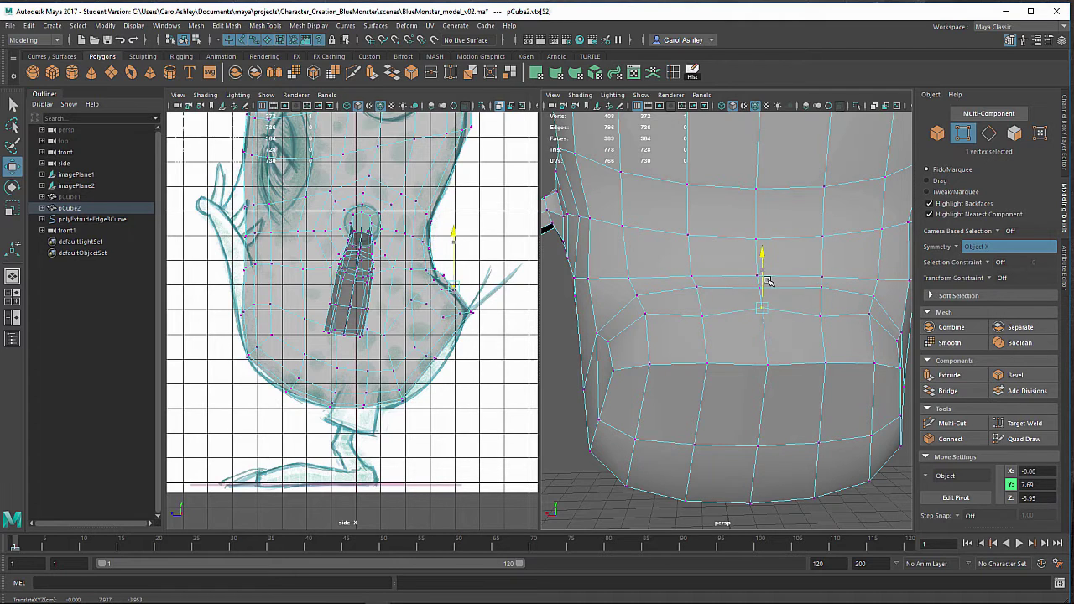
pyautogui.click(820, 314)
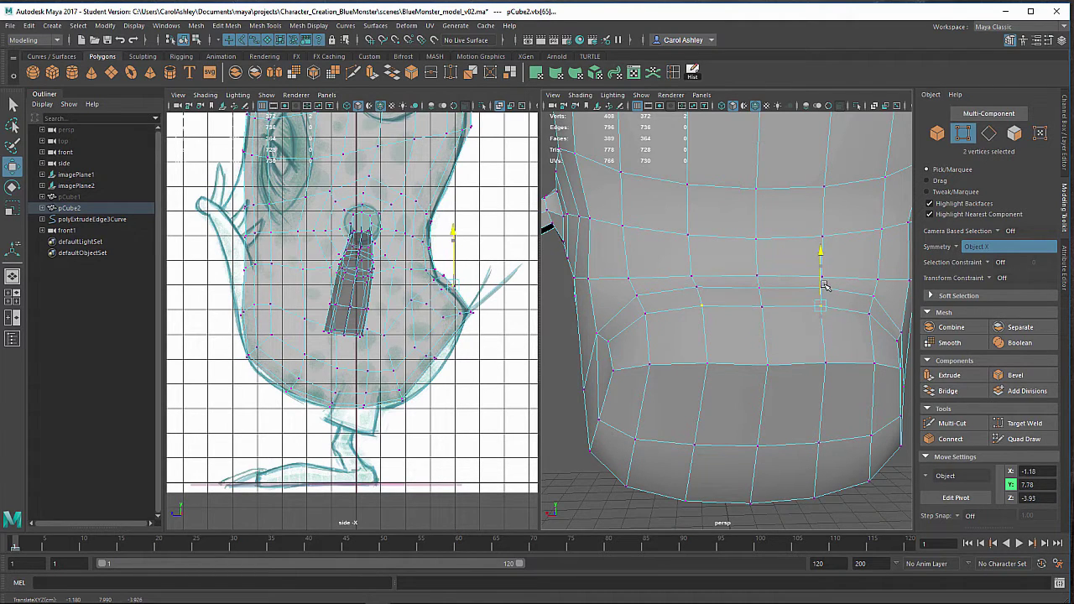
pyautogui.click(758, 281)
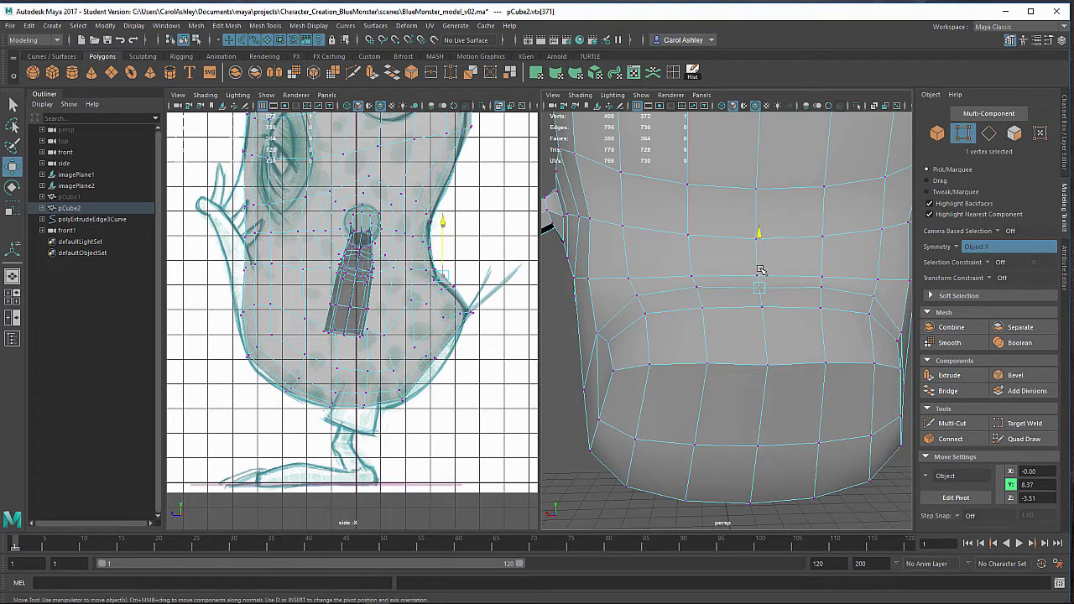
# Step: Move the vertex row under the rear bulge down and back to about Y 5.06, Z -3.08, and the side vertex pair to about Y 6.23, Z -1.29
pyautogui.keyDown('alt'); pyautogui.moveTo(676, 364); pyautogui.dragTo(750, 400); pyautogui.keyUp('alt')
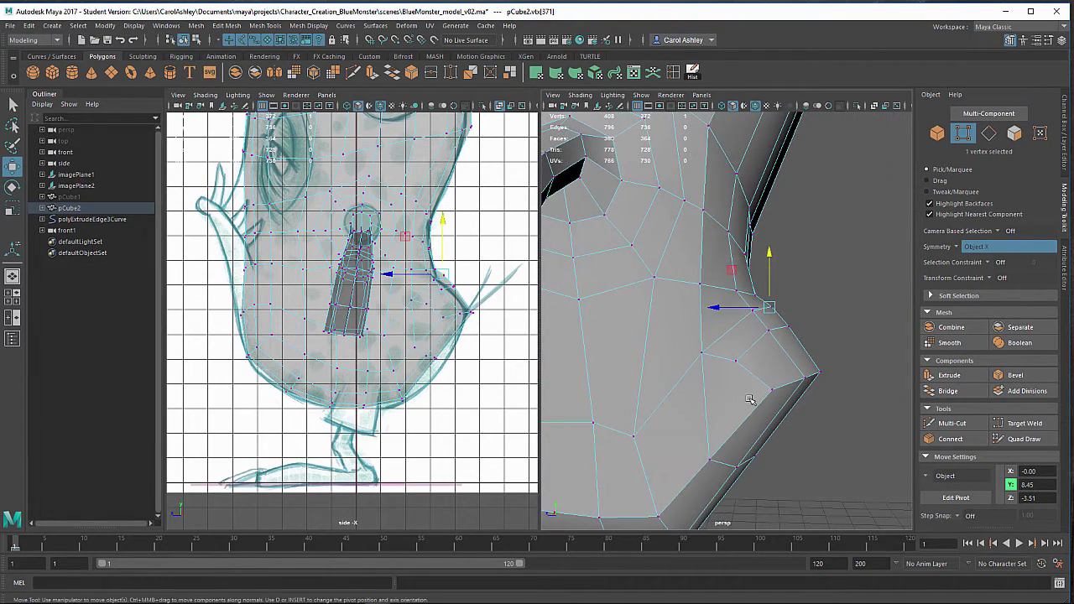
pyautogui.keyDown('alt'); pyautogui.moveTo(750, 400); pyautogui.dragTo(751, 331, button='middle'); pyautogui.keyUp('alt')
pyautogui.keyDown('alt'); pyautogui.moveTo(751, 330); pyautogui.dragTo(741, 354); pyautogui.keyUp('alt')
pyautogui.moveTo(798, 404); pyautogui.dragTo(815, 417)
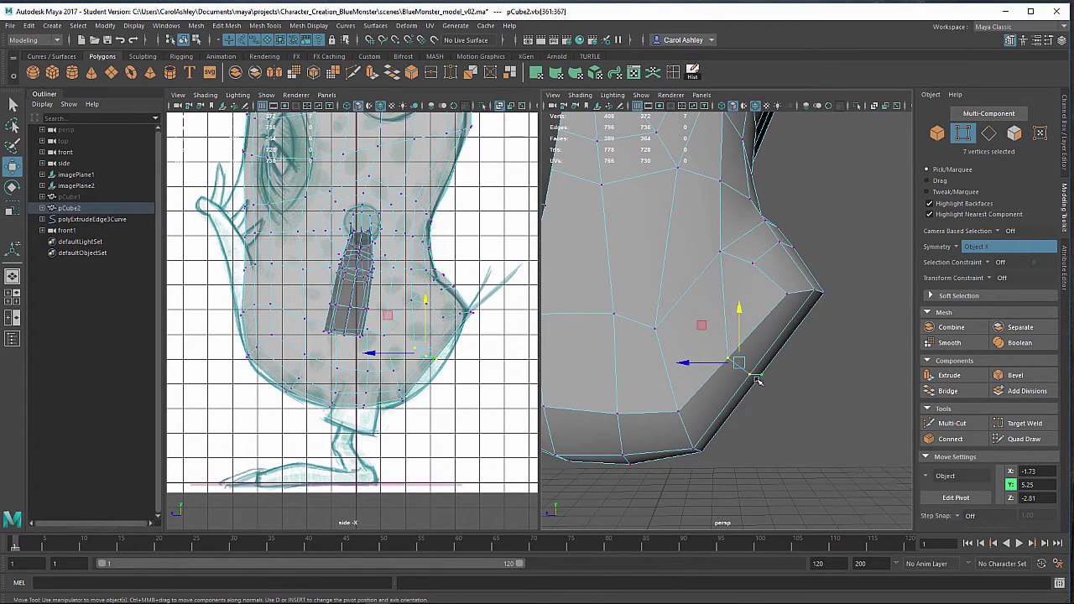
pyautogui.moveTo(742, 366); pyautogui.dragTo(755, 373)
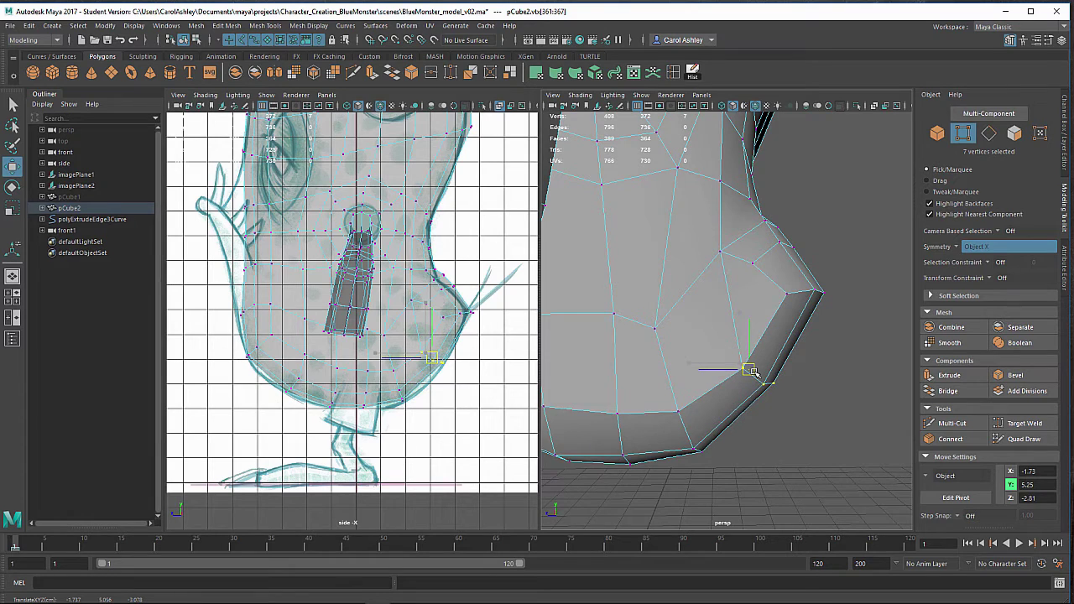
pyautogui.click(656, 328)
pyautogui.moveTo(655, 308)
pyautogui.mouseDown()
pyautogui.moveTo(656, 293)
pyautogui.moveTo(647, 314)
pyautogui.mouseUp()
# Step: Hide the grid in the perspective view while facing the body's underside
pyautogui.scroll(-3, 717, 358)
pyautogui.keyDown('alt'); pyautogui.moveTo(708, 374); pyautogui.dragTo(716, 338); pyautogui.keyUp('alt')
pyautogui.keyDown('alt'); pyautogui.moveTo(716, 338); pyautogui.dragTo(774, 334, button='right'); pyautogui.keyUp('alt')
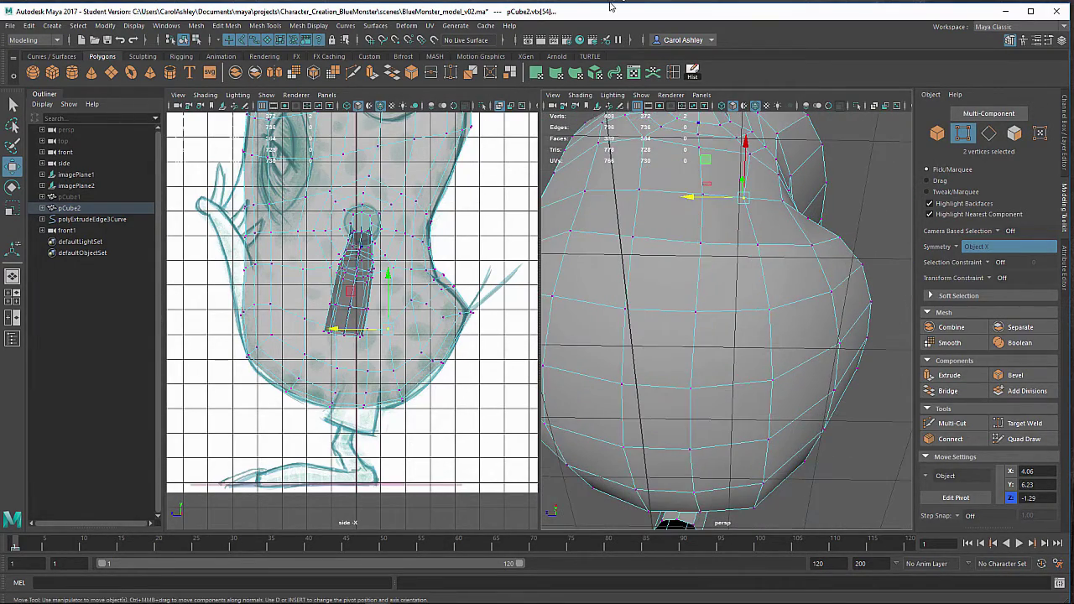
pyautogui.click(638, 106)
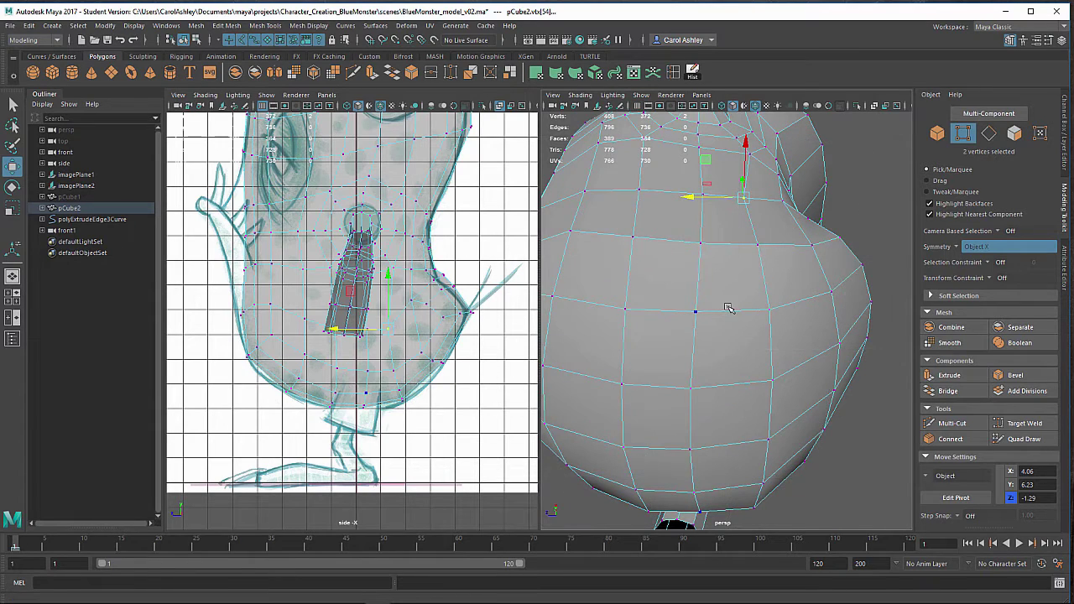
pyautogui.keyDown('alt'); pyautogui.moveTo(728, 307); pyautogui.dragTo(740, 321); pyautogui.keyUp('alt')
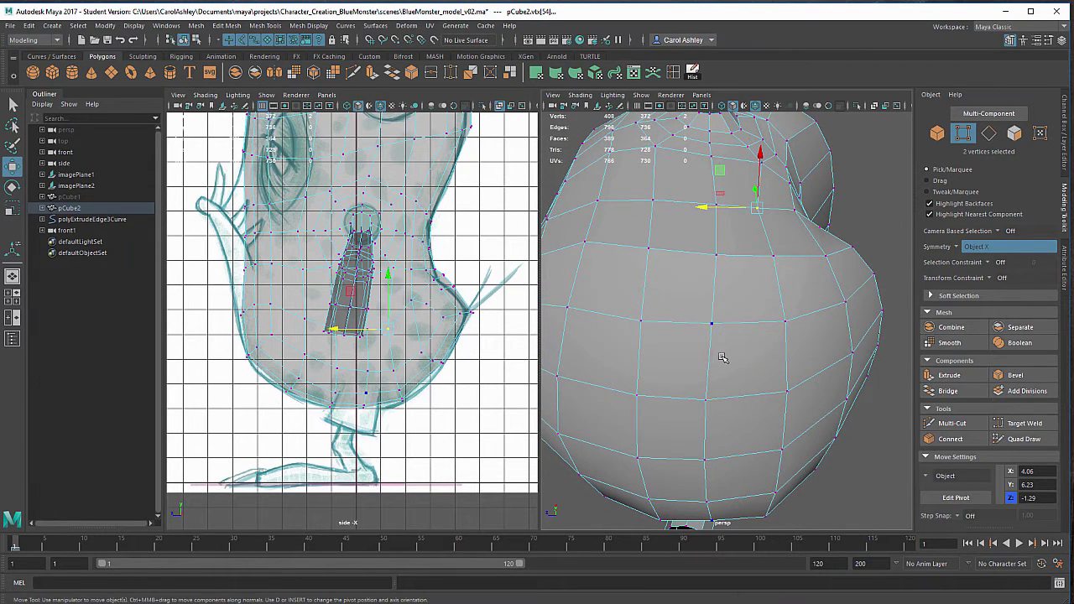
# Step: Select the two-by-two block of faces on each side of the body's underside where the legs attach
pyautogui.moveTo(722, 357); pyautogui.dragTo(726, 305, button='right')
pyautogui.click(691, 296)
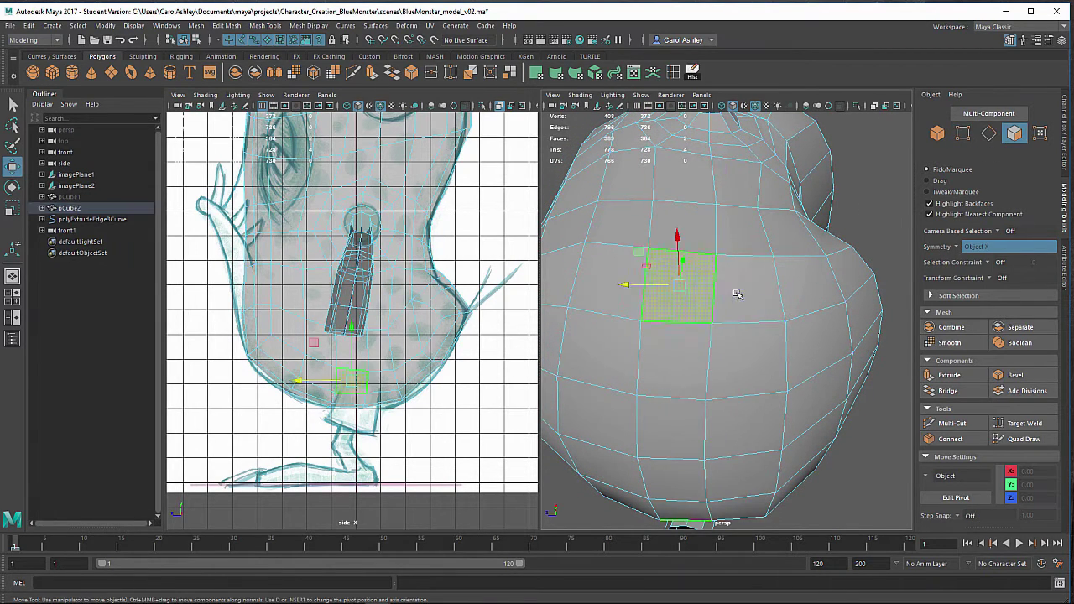
pyautogui.keyDown('shift'); pyautogui.click(738, 294); pyautogui.keyUp('shift')
pyautogui.keyDown('shift'); pyautogui.click(743, 356); pyautogui.keyUp('shift')
pyautogui.keyDown('shift'); pyautogui.click(690, 359); pyautogui.keyUp('shift')
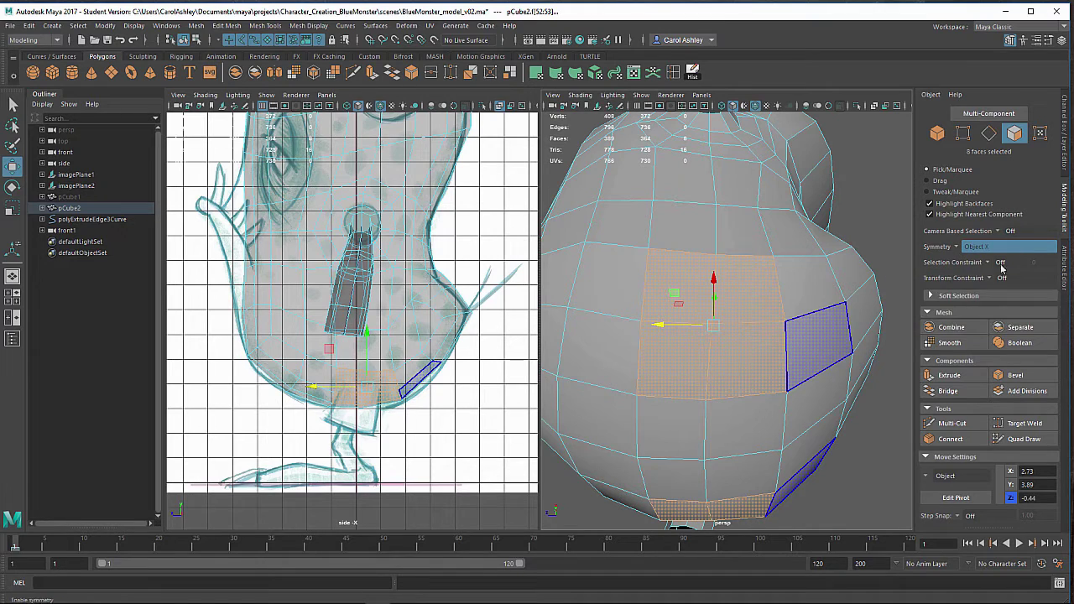
# Step: Set the transform constraint to Edge Slide and slide the leg area's outer middle vertex up to about Y 5.00
pyautogui.click(946, 280)
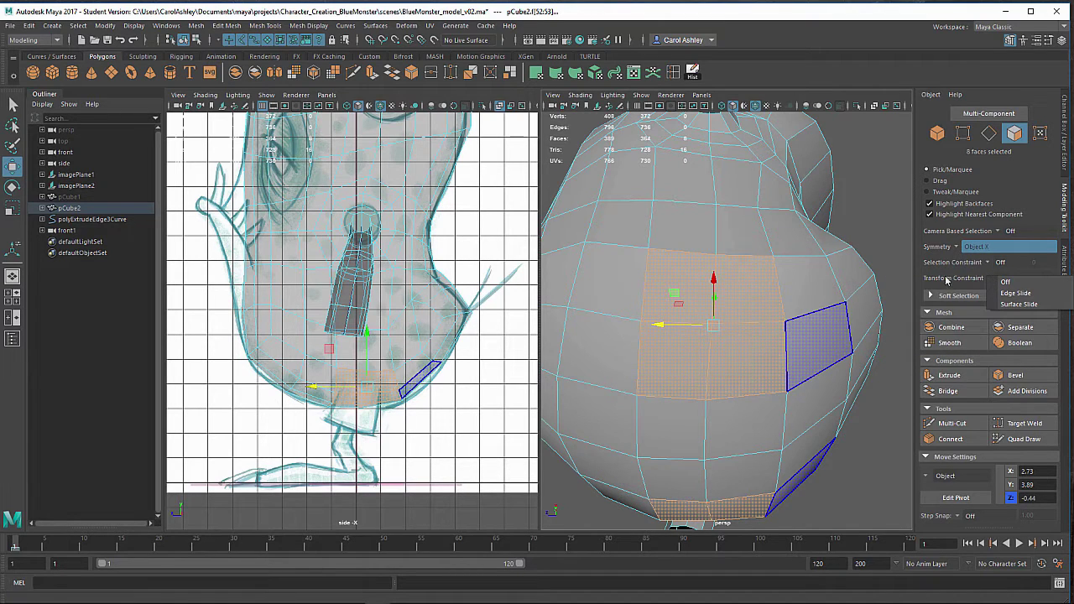
pyautogui.click(1010, 294)
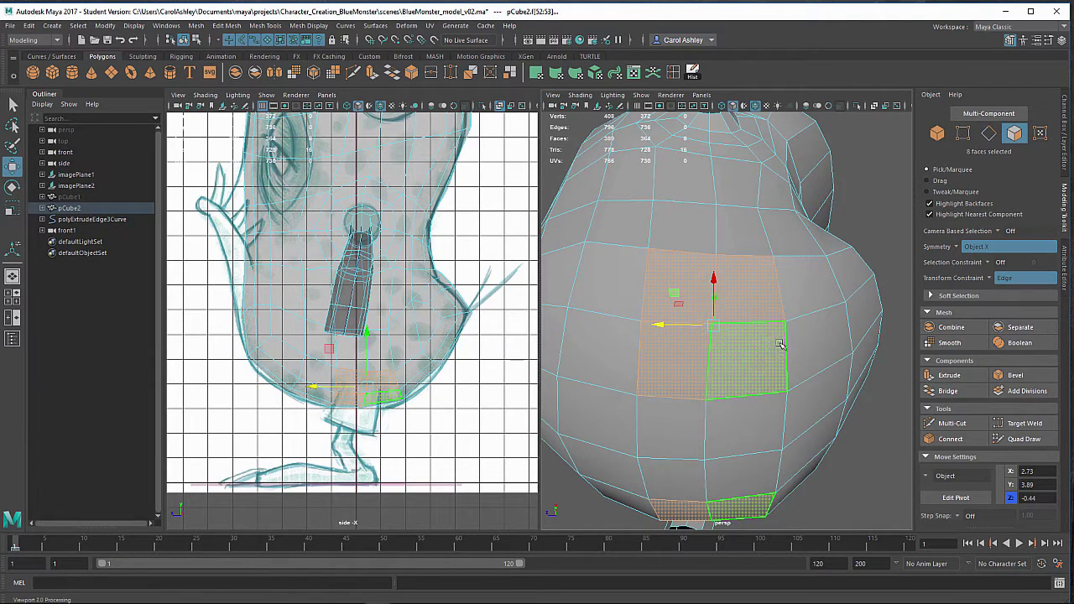
pyautogui.keyDown('alt'); pyautogui.moveTo(753, 358); pyautogui.dragTo(747, 357); pyautogui.keyUp('alt')
pyautogui.keyDown('alt'); pyautogui.moveTo(750, 355); pyautogui.dragTo(757, 383, button='middle'); pyautogui.keyUp('alt')
pyautogui.moveTo(758, 351); pyautogui.dragTo(695, 270, button='right')
pyautogui.keyDown('alt'); pyautogui.moveTo(661, 316); pyautogui.dragTo(715, 308); pyautogui.keyUp('alt')
pyautogui.click(715, 382)
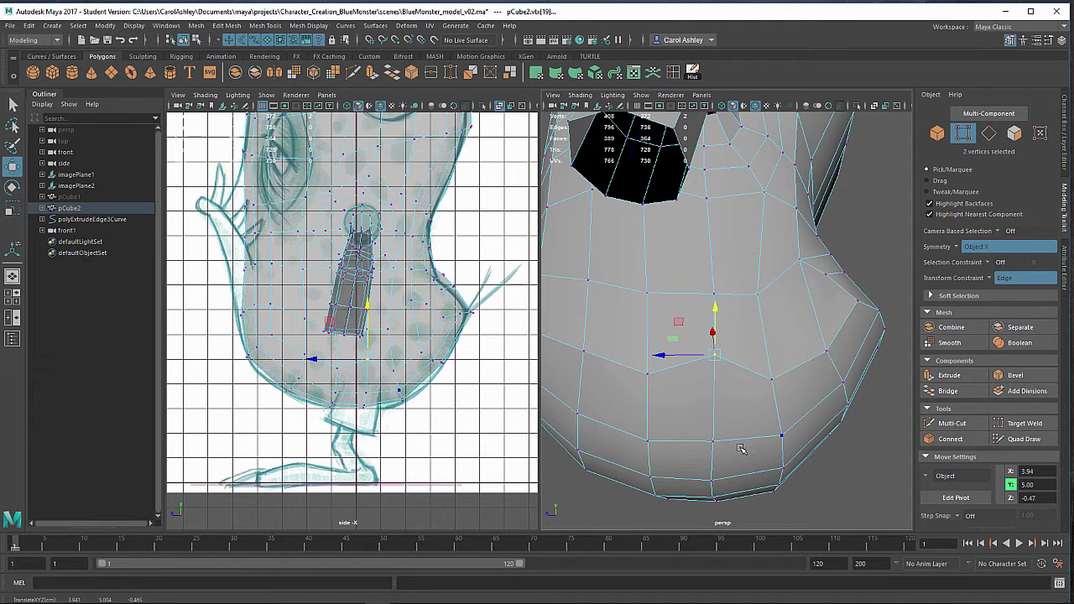
# Step: Slide the leg area's front middle vertex forward to about Z 1.18 and its rear middle vertex back to about Z -2.02
pyautogui.keyDown('alt'); pyautogui.moveTo(740, 449); pyautogui.dragTo(674, 365); pyautogui.keyUp('alt')
pyautogui.click(641, 332)
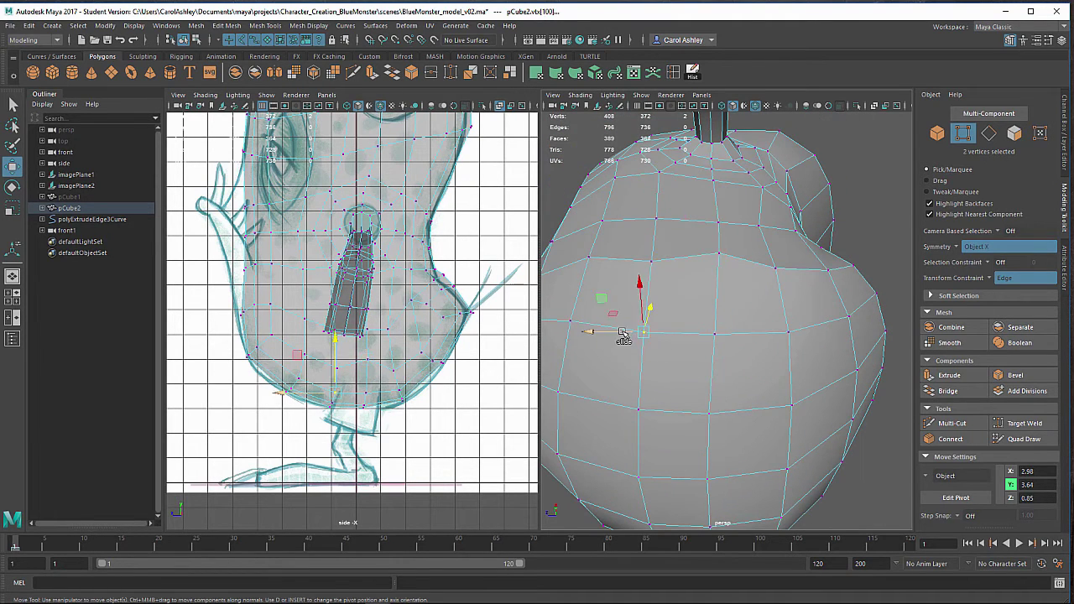
pyautogui.moveTo(619, 334); pyautogui.dragTo(602, 334)
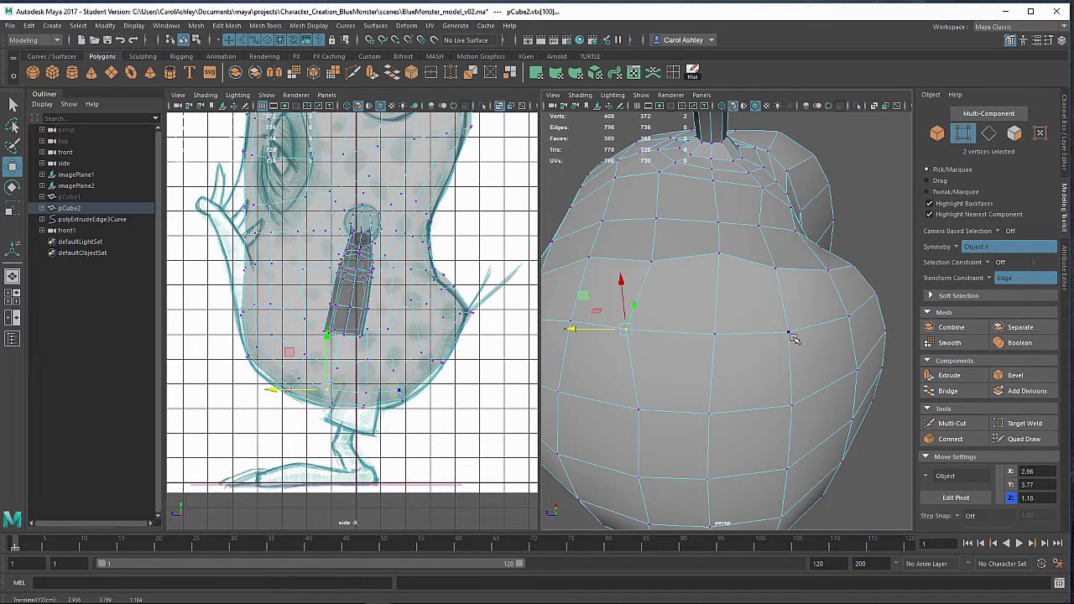
pyautogui.click(790, 332)
pyautogui.moveTo(768, 333); pyautogui.dragTo(782, 333)
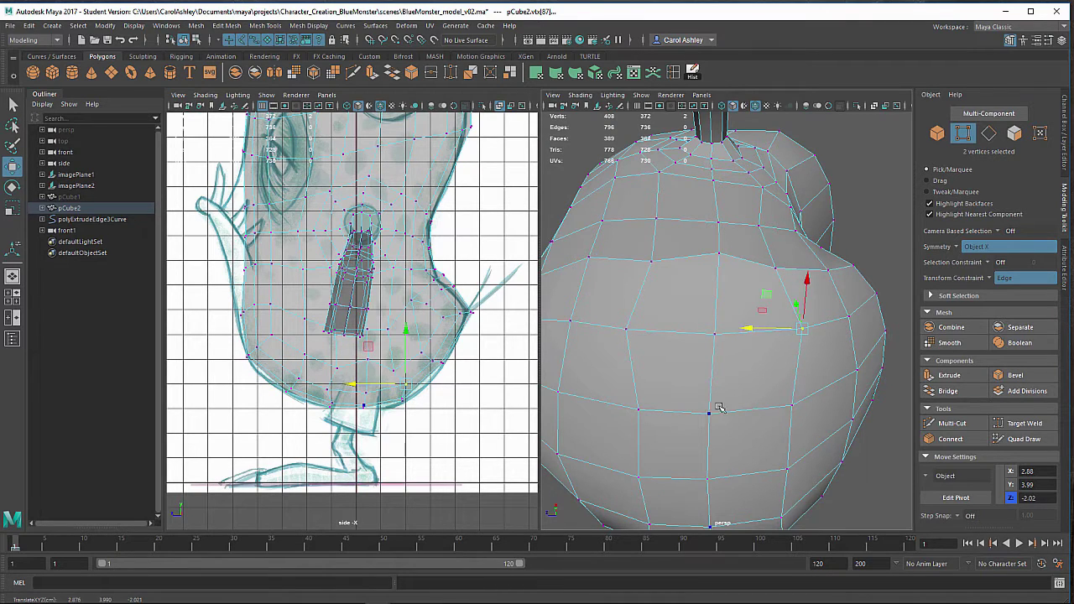
# Step: Slide the leg area's inner middle vertex toward the body's centre, and its front and rear middle vertices to about Z 1.29 and Z -2.13
pyautogui.click(709, 412)
pyautogui.moveTo(709, 373); pyautogui.dragTo(827, 379)
pyautogui.keyDown('alt'); pyautogui.moveTo(814, 401); pyautogui.dragTo(814, 408, button='middle'); pyautogui.keyUp('alt')
pyautogui.keyDown('alt'); pyautogui.moveTo(814, 408); pyautogui.dragTo(703, 428); pyautogui.keyUp('alt')
pyautogui.click(669, 394)
pyautogui.moveTo(656, 392); pyautogui.dragTo(654, 391)
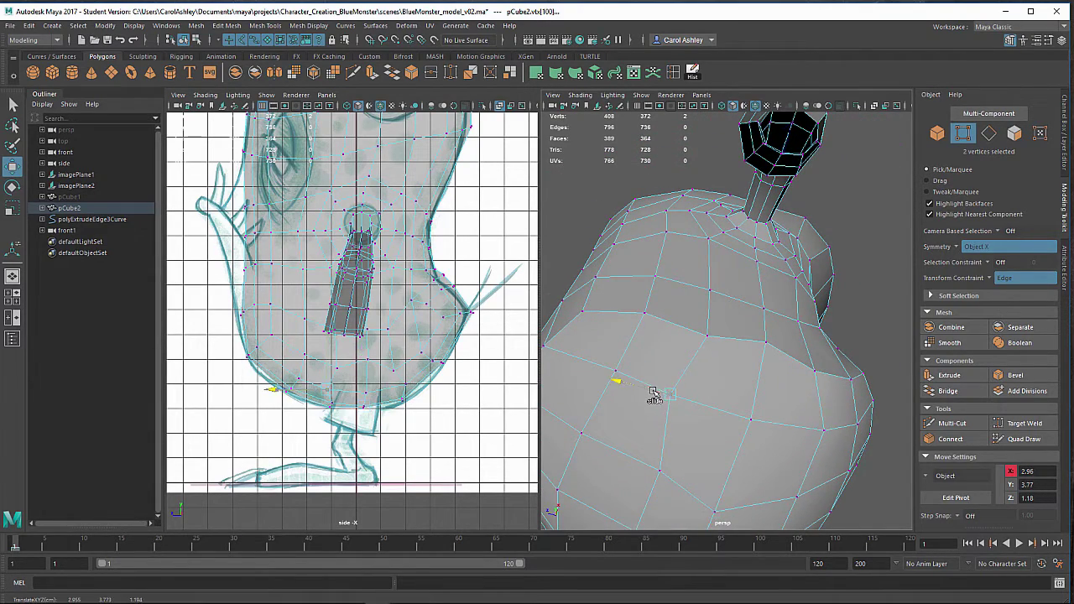
pyautogui.keyDown('alt'); pyautogui.moveTo(759, 427); pyautogui.dragTo(690, 422); pyautogui.keyUp('alt')
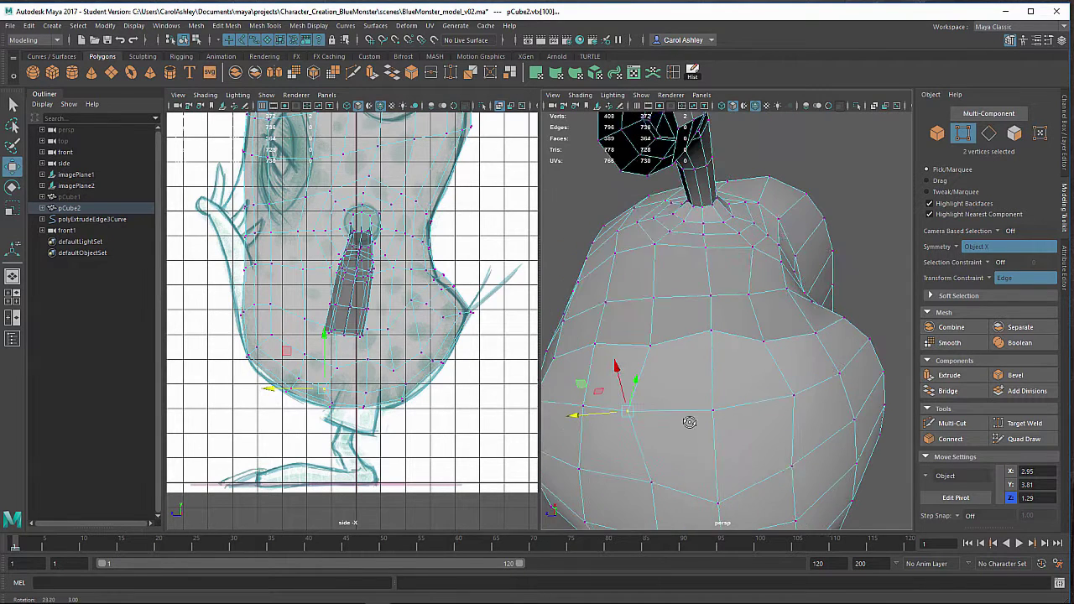
pyautogui.click(791, 395)
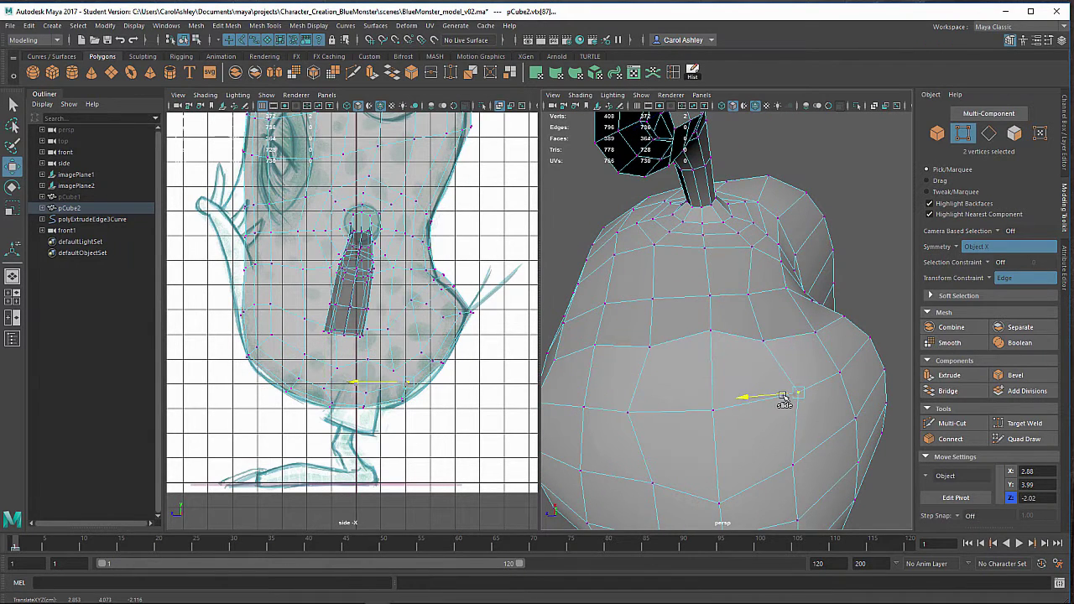
# Step: Slide the leg area's rear outer corner vertex slightly down and back to about Y 4.50, Z -1.57
pyautogui.keyDown('alt'); pyautogui.moveTo(787, 468); pyautogui.dragTo(701, 462); pyautogui.keyUp('alt')
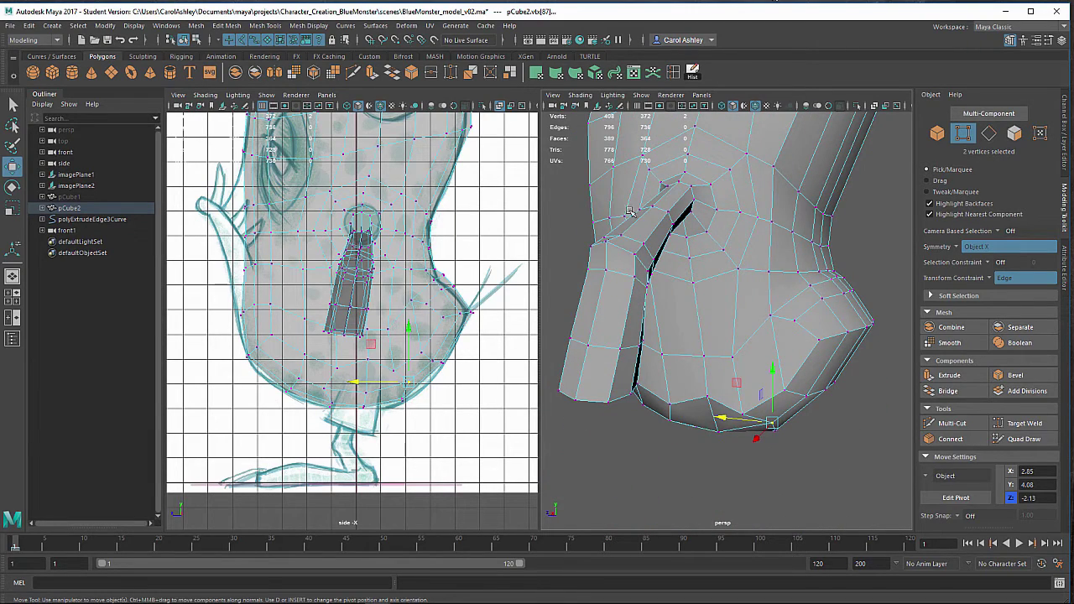
pyautogui.keyDown('alt'); pyautogui.moveTo(691, 230); pyautogui.dragTo(733, 215); pyautogui.keyUp('alt')
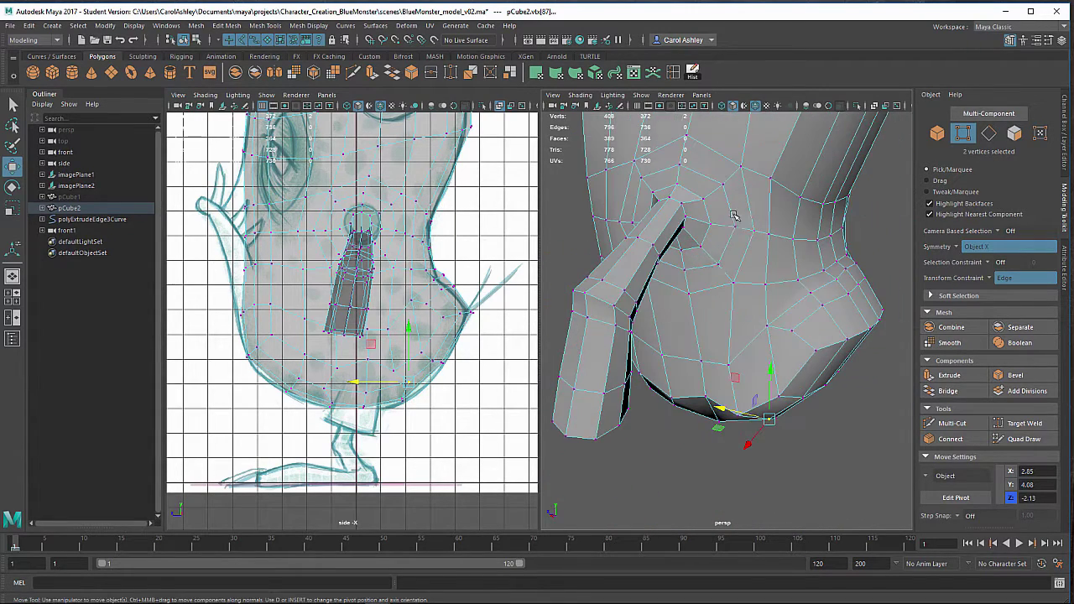
pyautogui.keyDown('alt'); pyautogui.moveTo(703, 352); pyautogui.dragTo(727, 290); pyautogui.keyUp('alt')
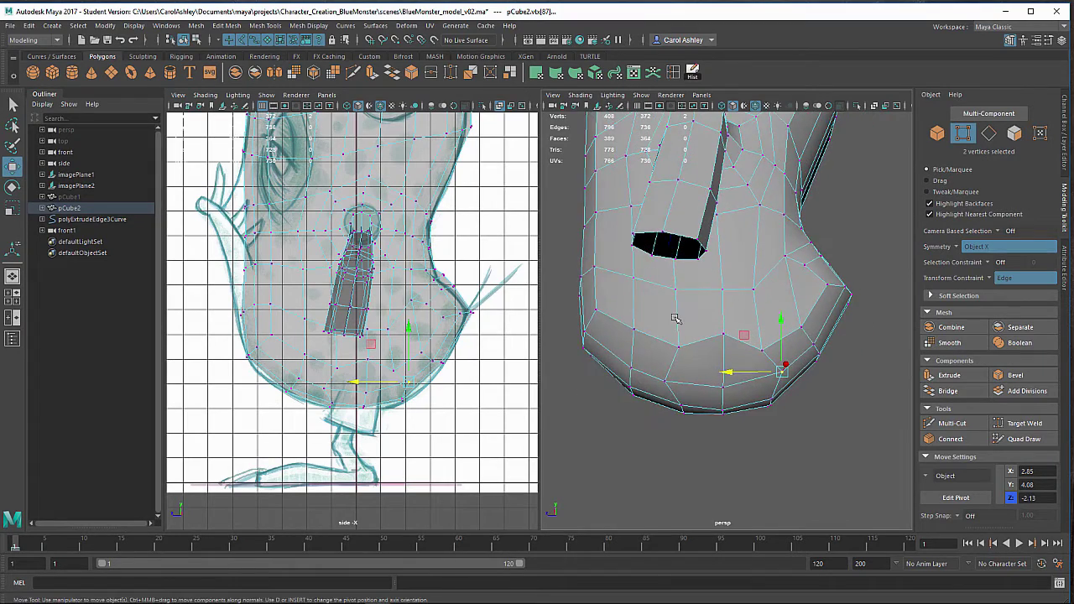
pyautogui.keyDown('alt'); pyautogui.moveTo(676, 319); pyautogui.dragTo(773, 303, button='right'); pyautogui.keyUp('alt')
pyautogui.keyDown('alt'); pyautogui.moveTo(772, 304); pyautogui.dragTo(674, 242); pyautogui.keyUp('alt')
pyautogui.click(764, 282)
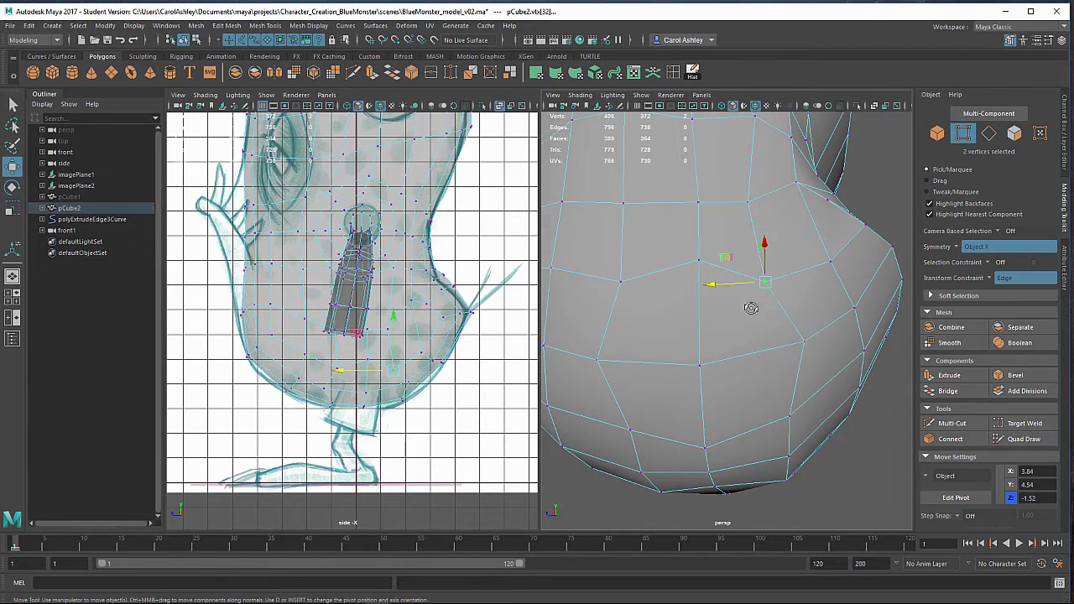
pyautogui.keyDown('alt'); pyautogui.moveTo(752, 307); pyautogui.dragTo(790, 347); pyautogui.keyUp('alt')
# Step: Turn the transform constraint off and move the leg area's outer middle vertex outward to about X 4.11
pyautogui.click(778, 311)
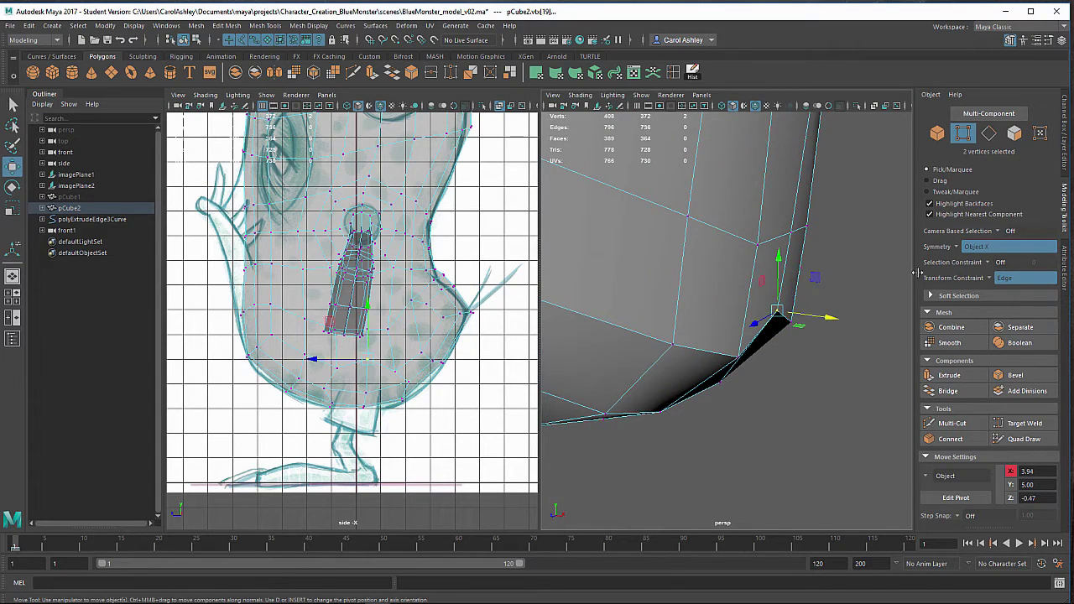
pyautogui.click(990, 278)
pyautogui.click(1002, 284)
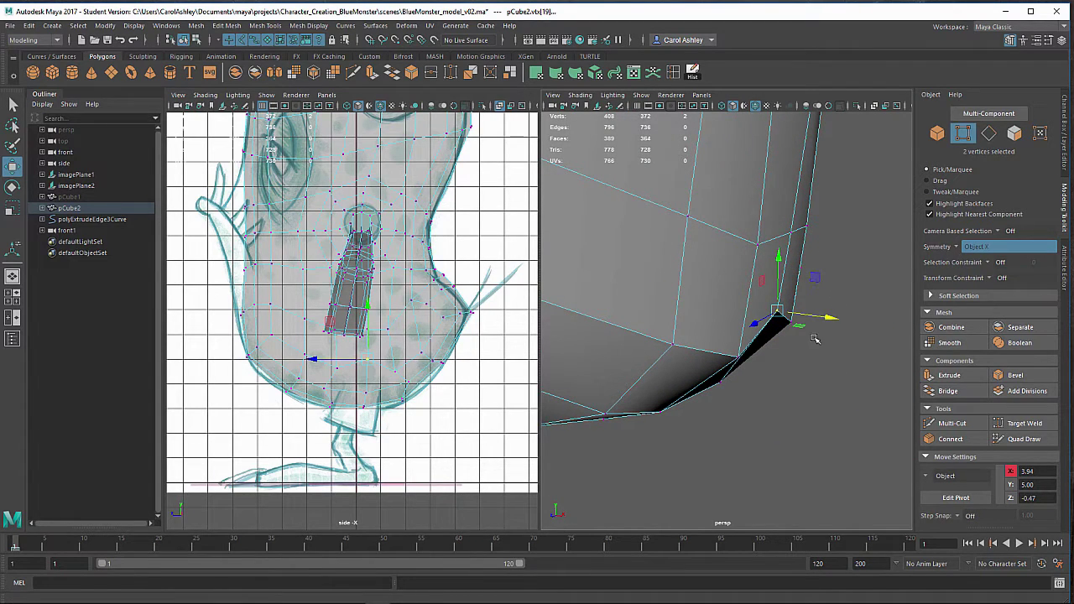
pyautogui.moveTo(821, 317)
pyautogui.mouseDown()
pyautogui.moveTo(833, 317)
pyautogui.moveTo(802, 317)
pyautogui.mouseUp()
# Step: Change the side-view viewport to the front view and nudge the outer middle vertex against the body outline in the reference drawing
pyautogui.keyDown('alt'); pyautogui.moveTo(714, 315); pyautogui.dragTo(727, 294); pyautogui.keyUp('alt')
pyautogui.press('space')
pyautogui.press('space')
pyautogui.press('space')
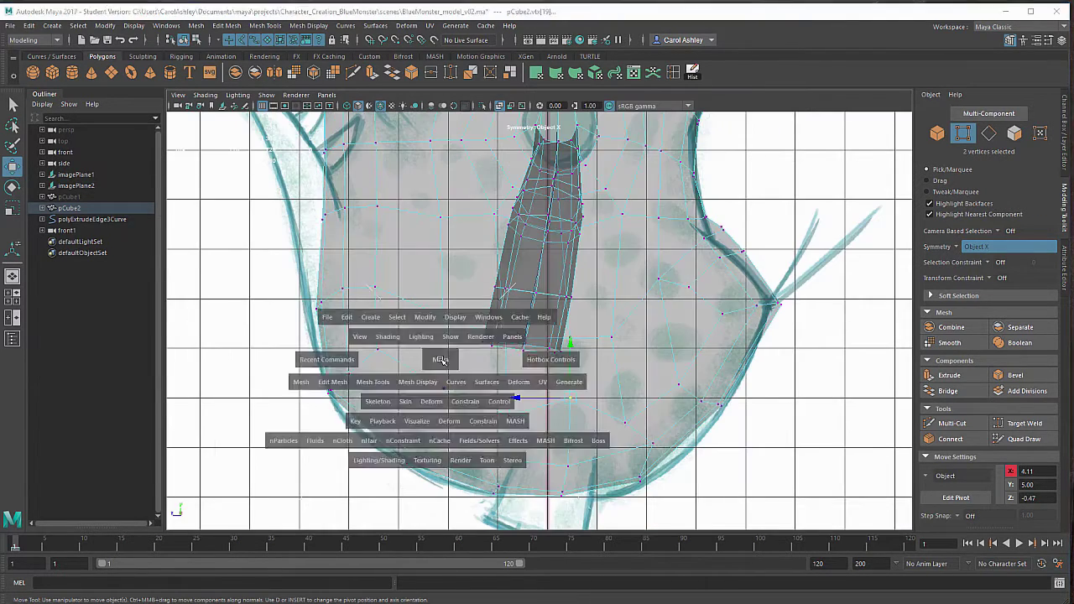
pyautogui.click(403, 359)
pyautogui.click(404, 386)
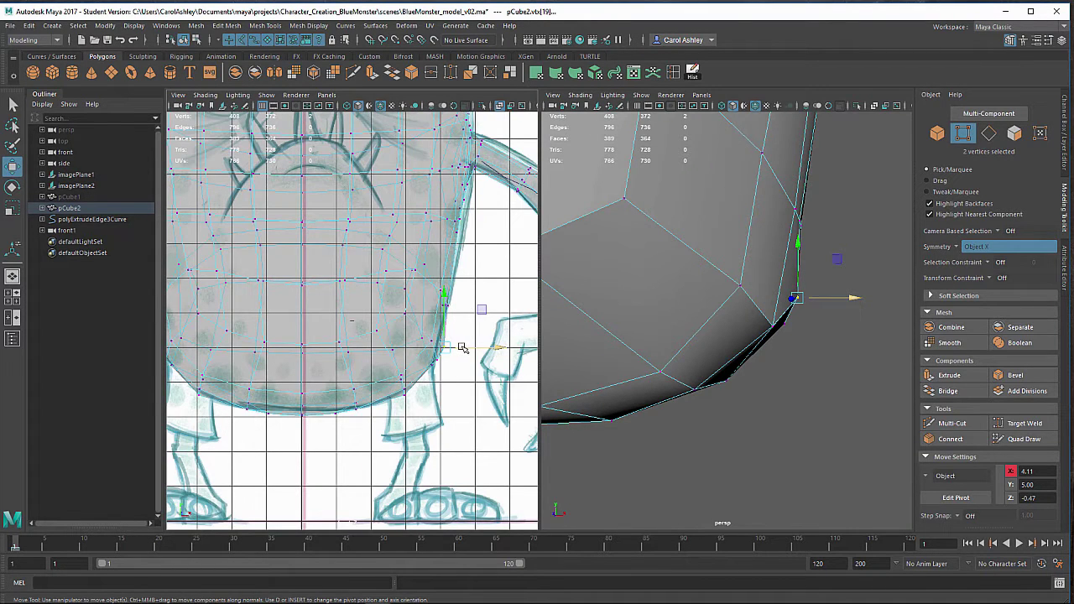
pyautogui.moveTo(462, 348); pyautogui.dragTo(461, 347)
# Step: Move the leg area's rear outer corner vertex inward to about X 3.66 and fine-tune its height
pyautogui.keyDown('alt'); pyautogui.moveTo(594, 319); pyautogui.dragTo(508, 316); pyautogui.keyUp('alt')
pyautogui.keyDown('alt'); pyautogui.moveTo(658, 329); pyautogui.dragTo(583, 328); pyautogui.keyUp('alt')
pyautogui.click(685, 326)
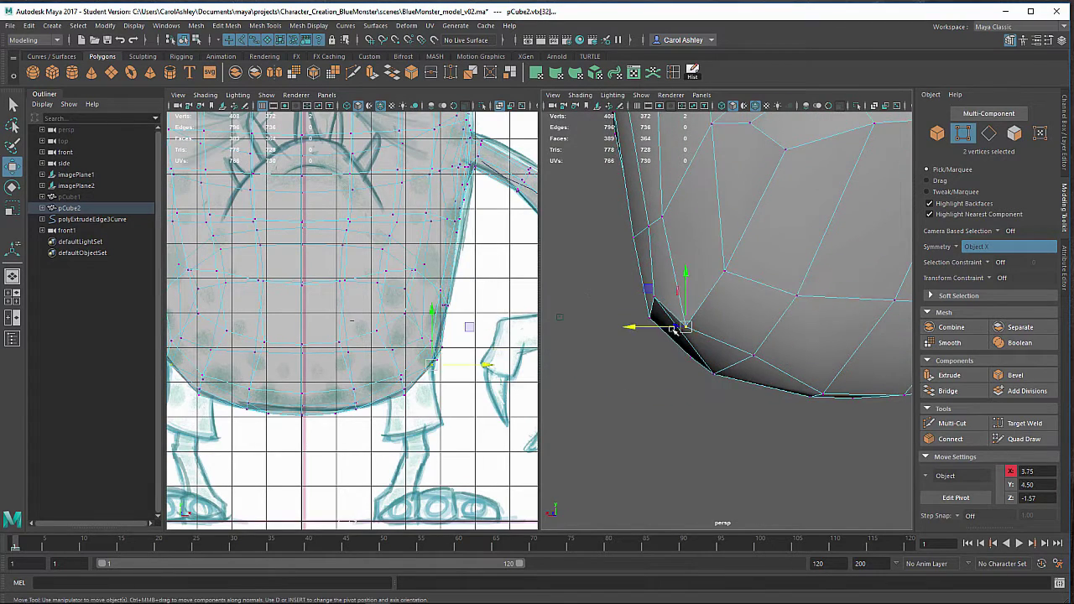
pyautogui.moveTo(664, 327); pyautogui.dragTo(724, 307)
pyautogui.keyDown('alt'); pyautogui.moveTo(766, 256); pyautogui.dragTo(743, 337); pyautogui.keyUp('alt')
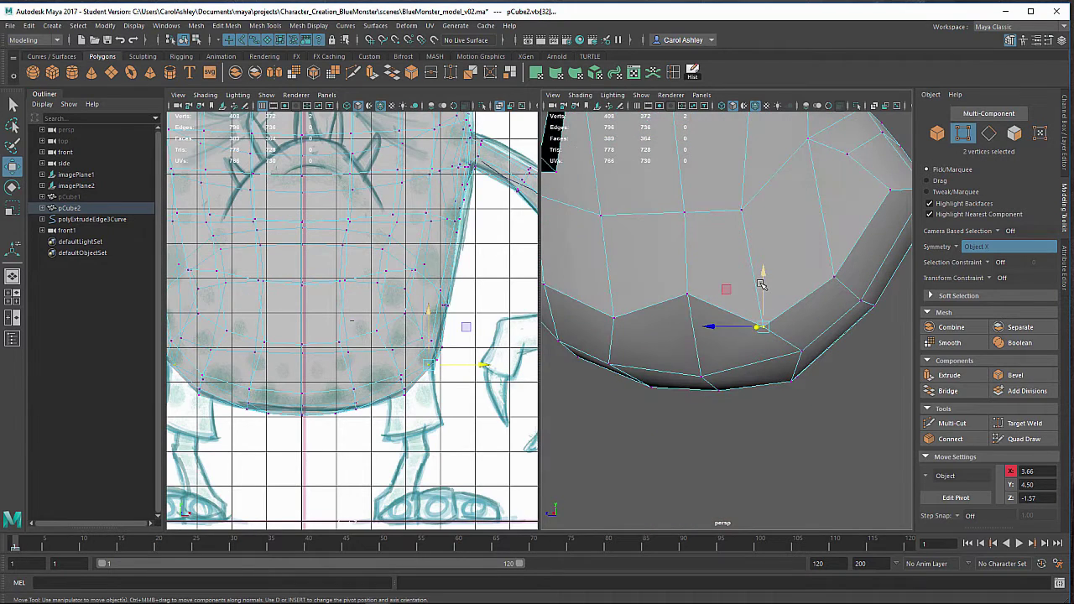
pyautogui.moveTo(760, 285); pyautogui.dragTo(763, 284)
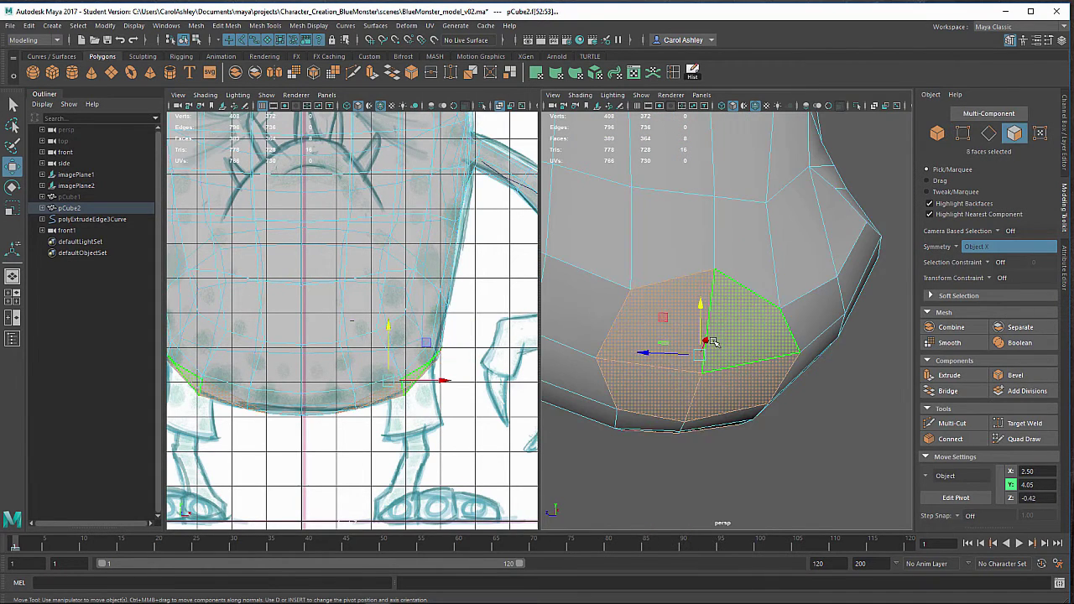
# Step: Extrude the four faces of each leg area downward into leg columns with 3 divisions
pyautogui.keyDown('alt'); pyautogui.moveTo(696, 409); pyautogui.dragTo(675, 379); pyautogui.keyUp('alt')
pyautogui.keyDown('alt'); pyautogui.moveTo(674, 379); pyautogui.dragTo(775, 377, button='right'); pyautogui.keyUp('alt')
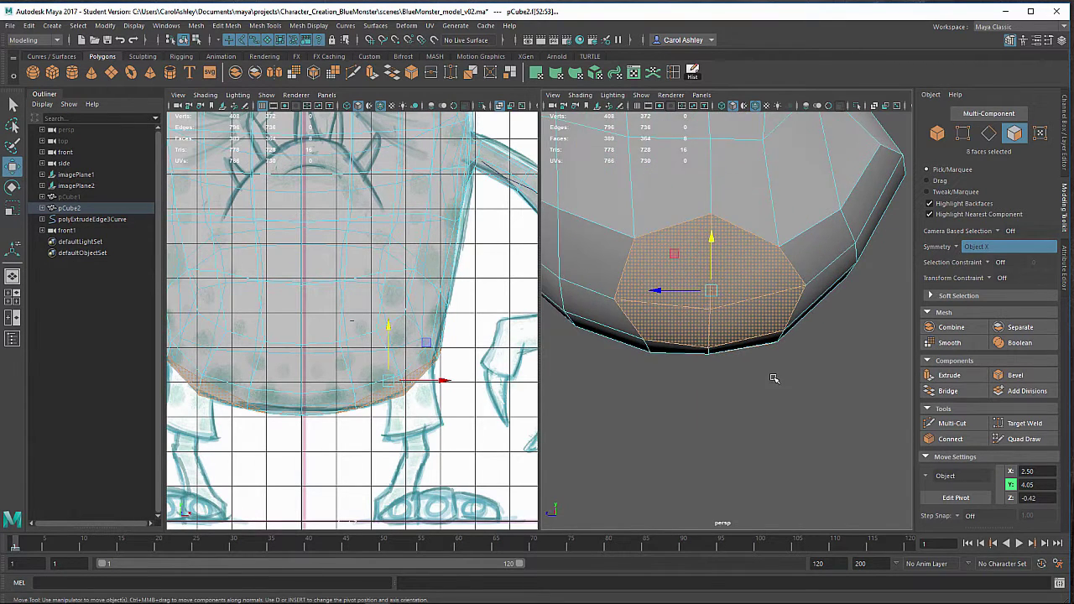
pyautogui.keyDown('alt'); pyautogui.moveTo(774, 377); pyautogui.dragTo(777, 340); pyautogui.keyUp('alt')
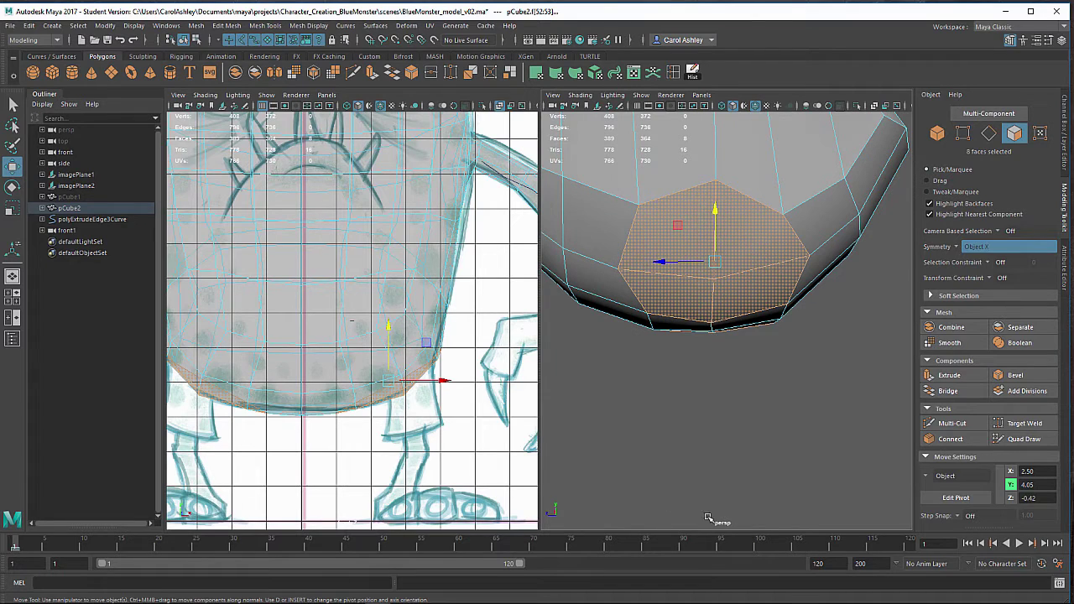
pyautogui.keyDown('alt'); pyautogui.moveTo(759, 512); pyautogui.dragTo(697, 414); pyautogui.keyUp('alt')
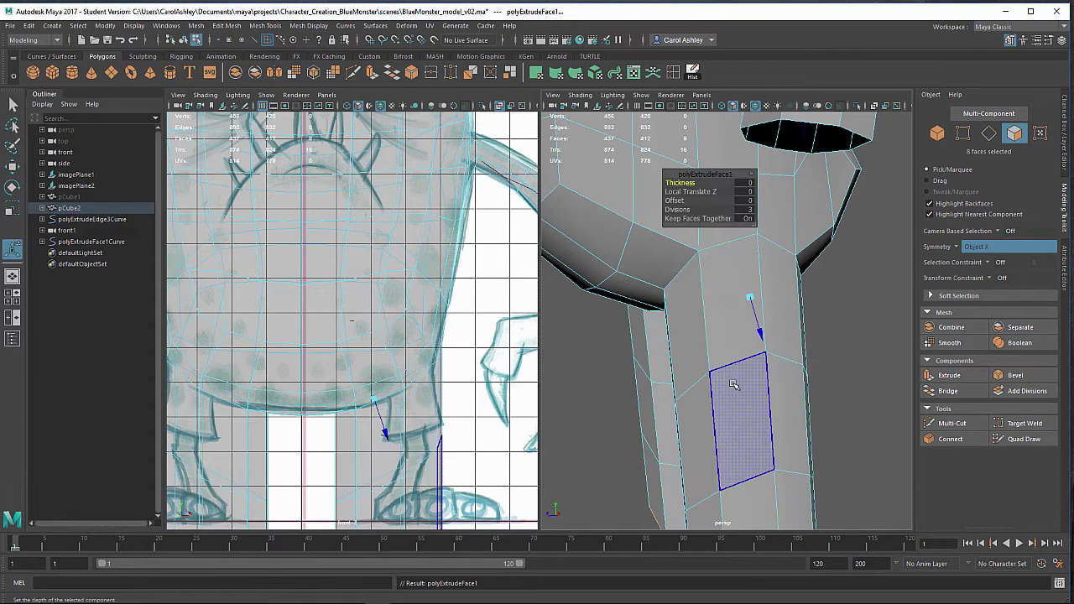
pyautogui.keyDown('alt'); pyautogui.moveTo(743, 384); pyautogui.dragTo(785, 356); pyautogui.keyUp('alt')
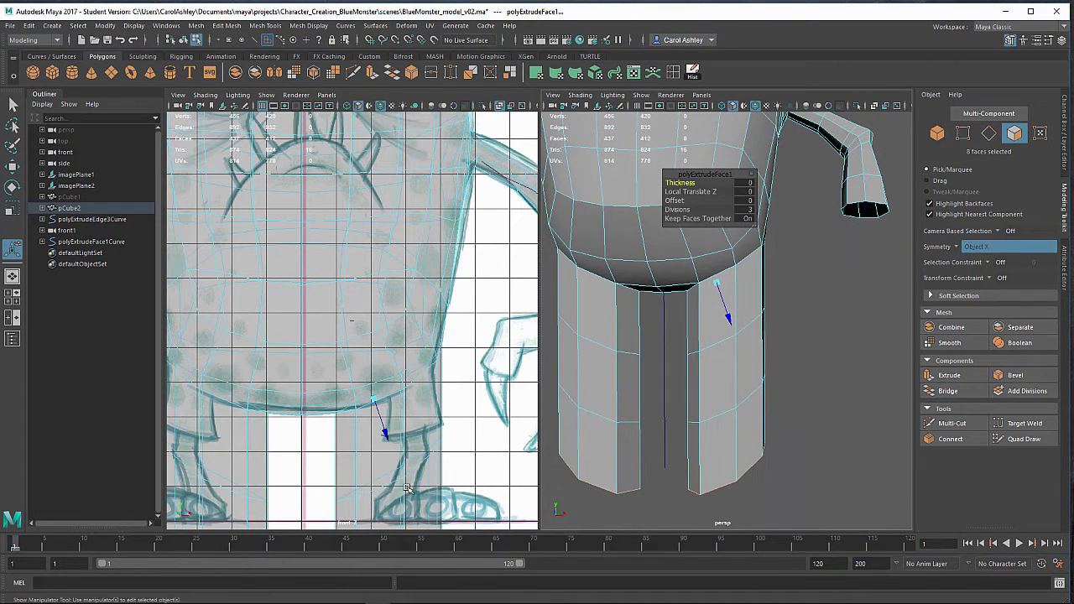
# Step: Undo the three-division leg extrusion and extrude the same underside faces again with 1 division and no generated curve
pyautogui.keyDown('alt'); pyautogui.moveTo(474, 454); pyautogui.dragTo(417, 431, button='right'); pyautogui.keyUp('alt')
pyautogui.keyDown('alt'); pyautogui.moveTo(438, 433); pyautogui.dragTo(467, 451, button='middle'); pyautogui.keyUp('alt')
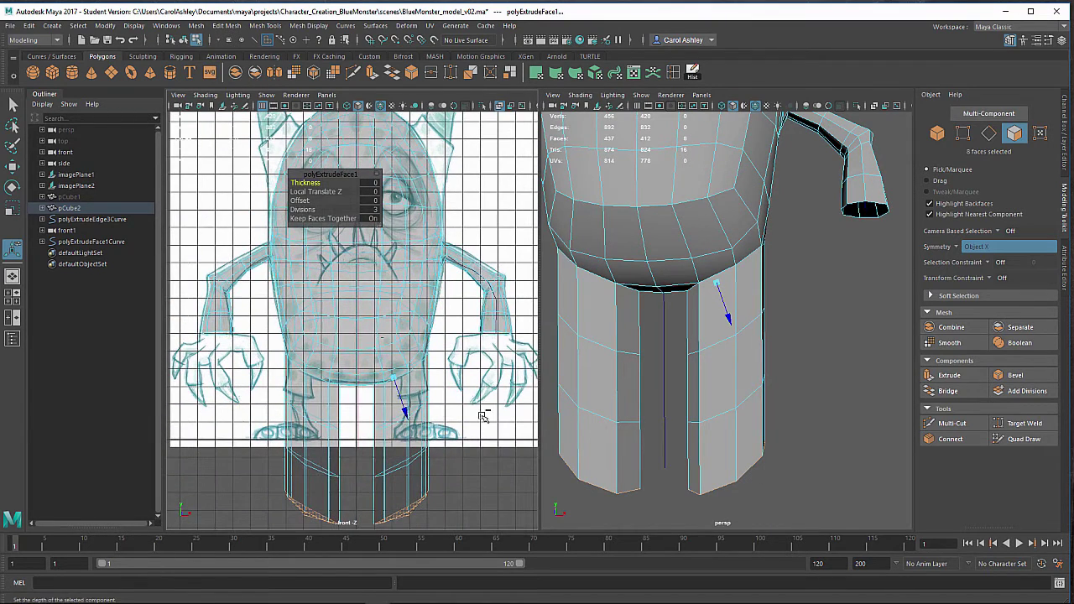
pyautogui.hotkey('ctrl', 'z')
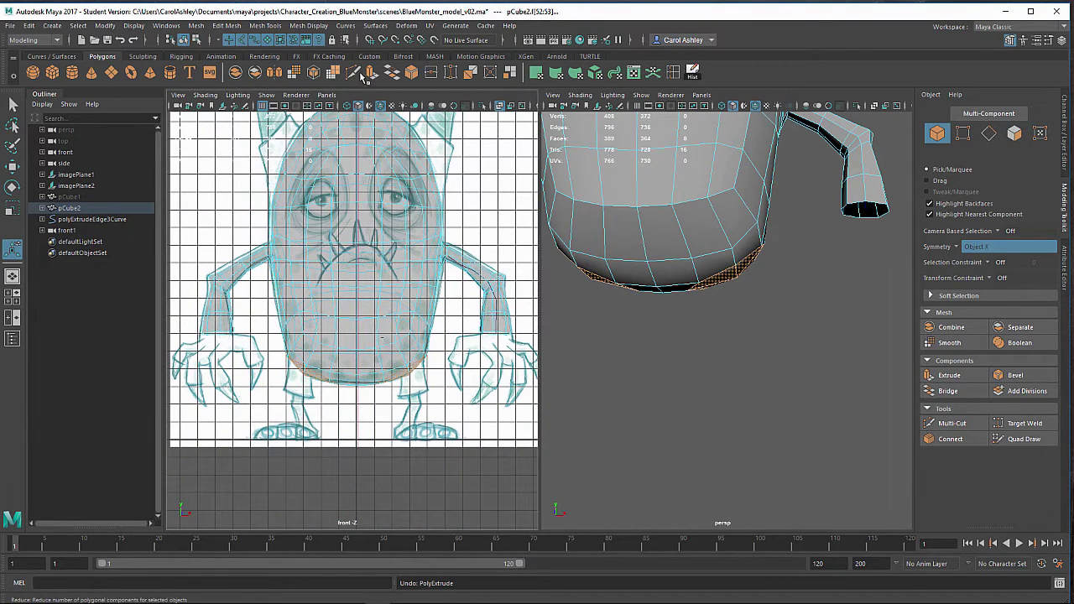
pyautogui.doubleClick(371, 71)
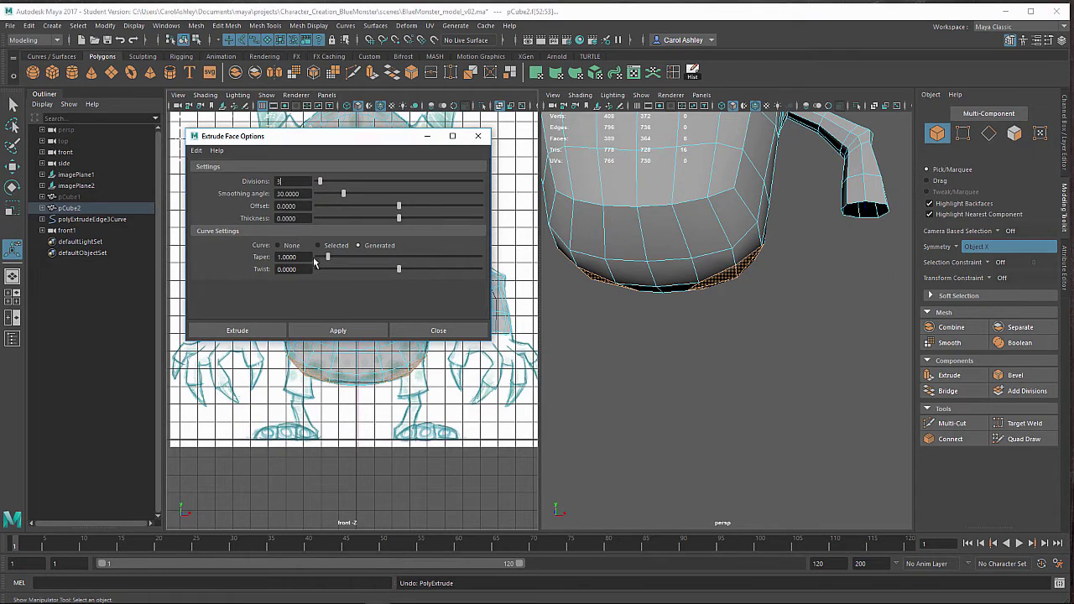
pyautogui.click(316, 244)
pyautogui.click(238, 330)
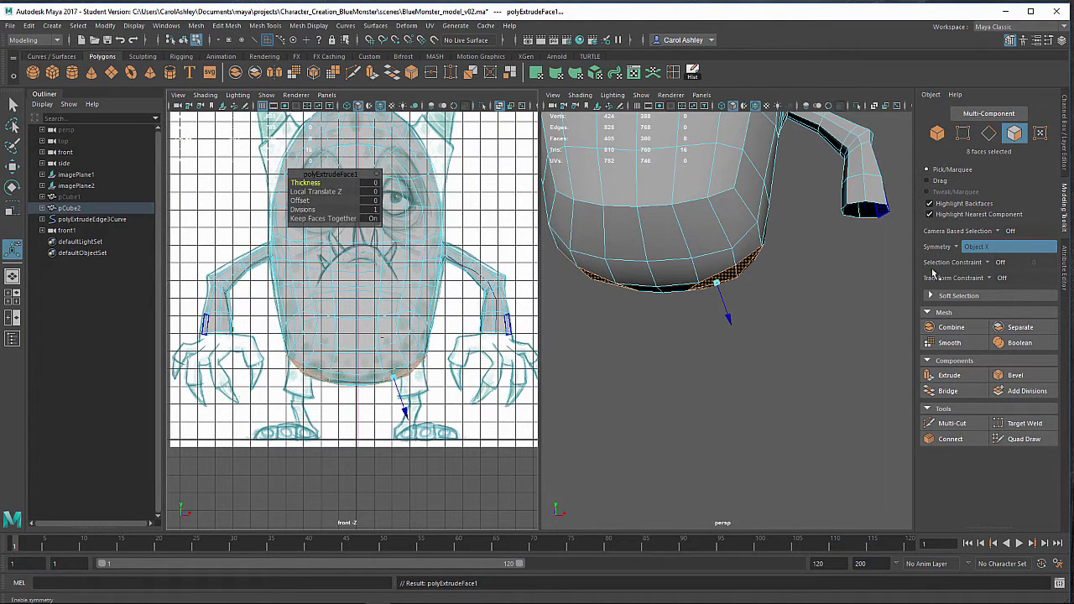
# Step: Turn symmetry off and pull the extruded leg faces straight down along the world vertical axis to foot level in the reference drawing
pyautogui.moveTo(727, 317); pyautogui.dragTo(732, 347)
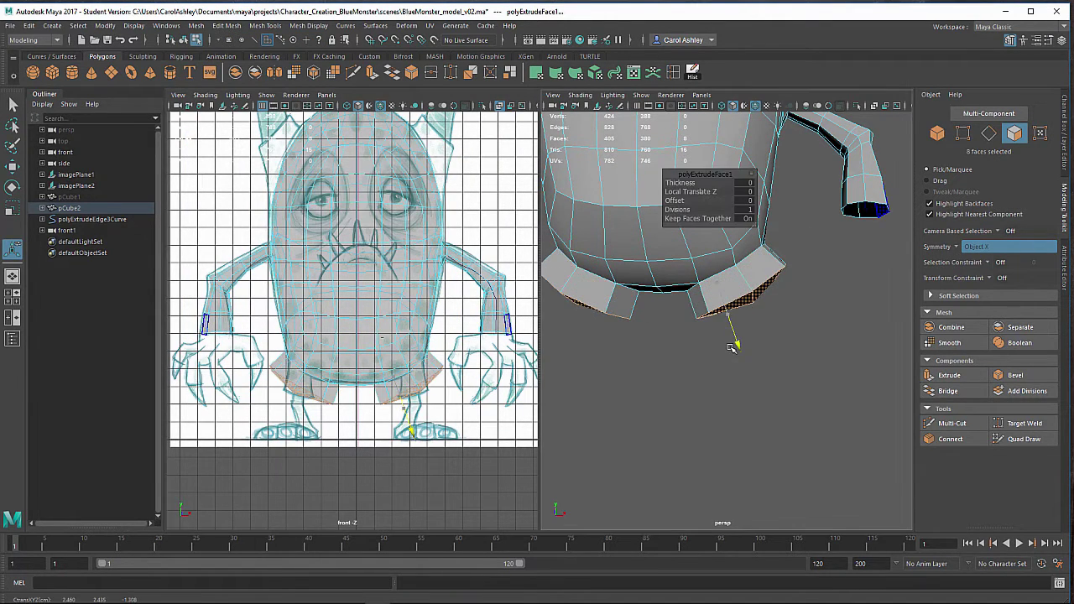
pyautogui.hotkey('ctrl', 'z')
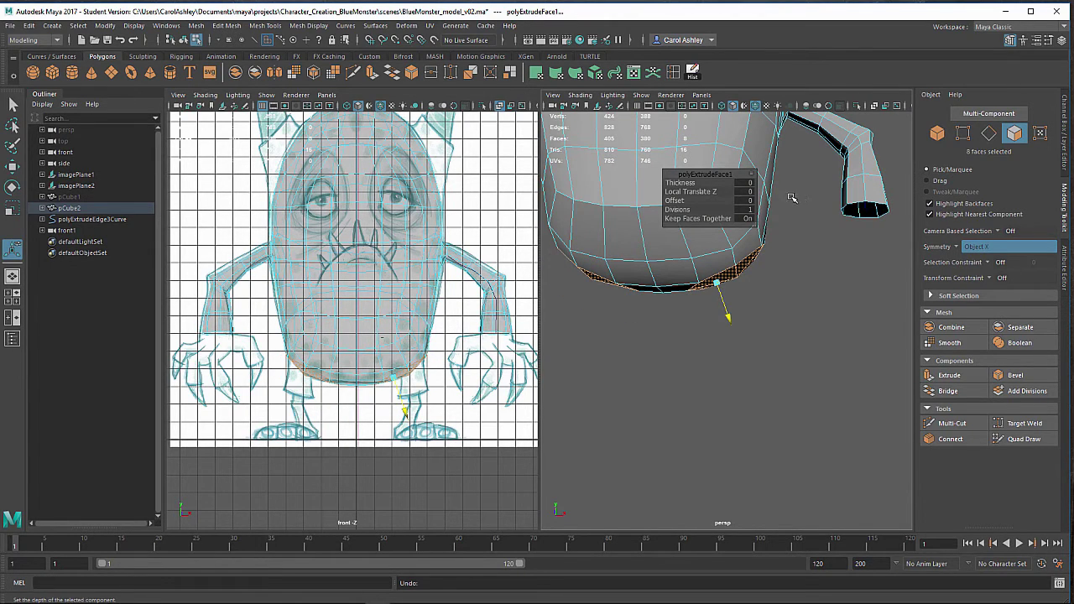
pyautogui.click(961, 251)
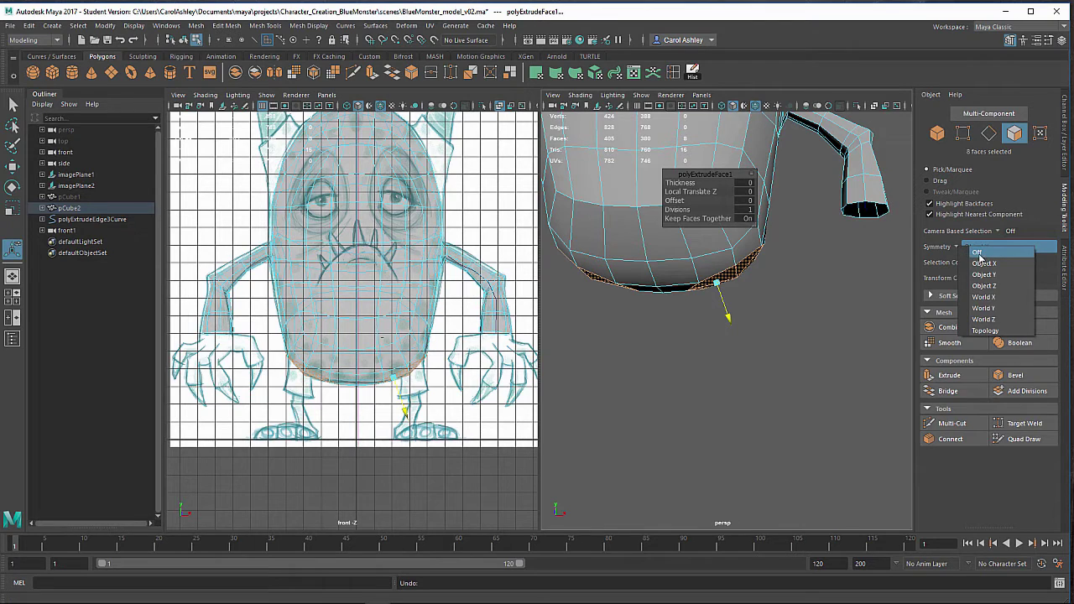
pyautogui.click(979, 254)
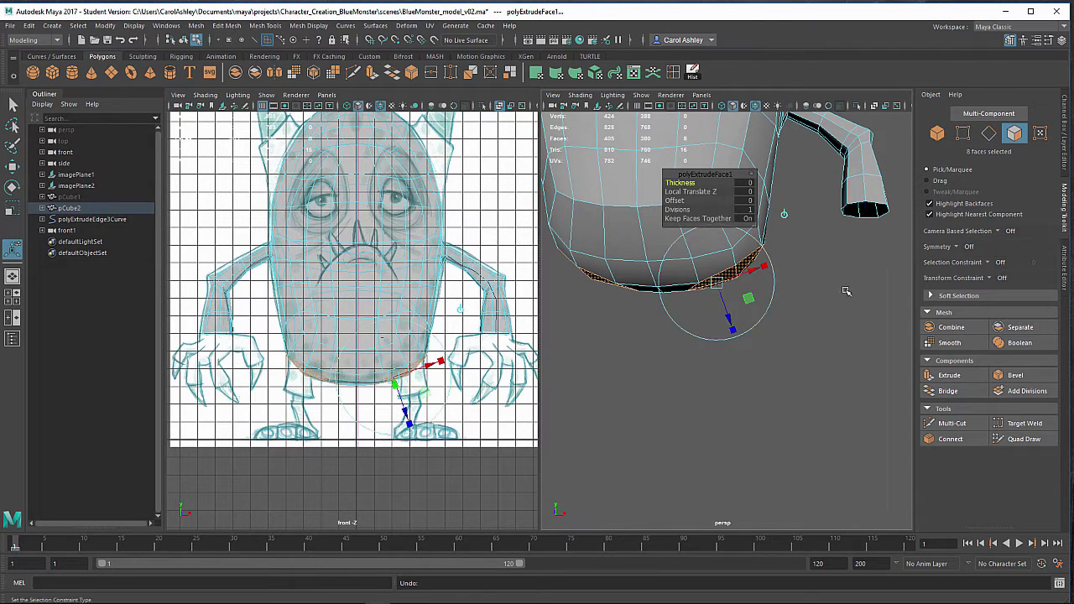
pyautogui.click(784, 217)
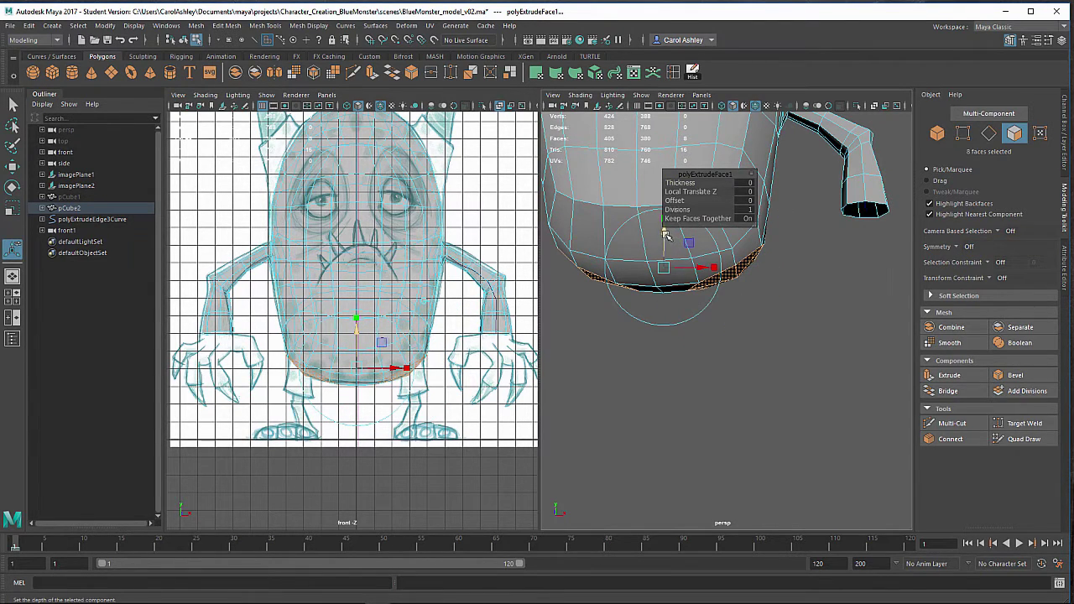
pyautogui.moveTo(666, 236); pyautogui.dragTo(663, 329)
# Step: Flatten the bottom faces of both legs by scaling them vertically to a level plane
pyautogui.keyDown('alt'); pyautogui.moveTo(713, 358); pyautogui.dragTo(650, 306); pyautogui.keyUp('alt')
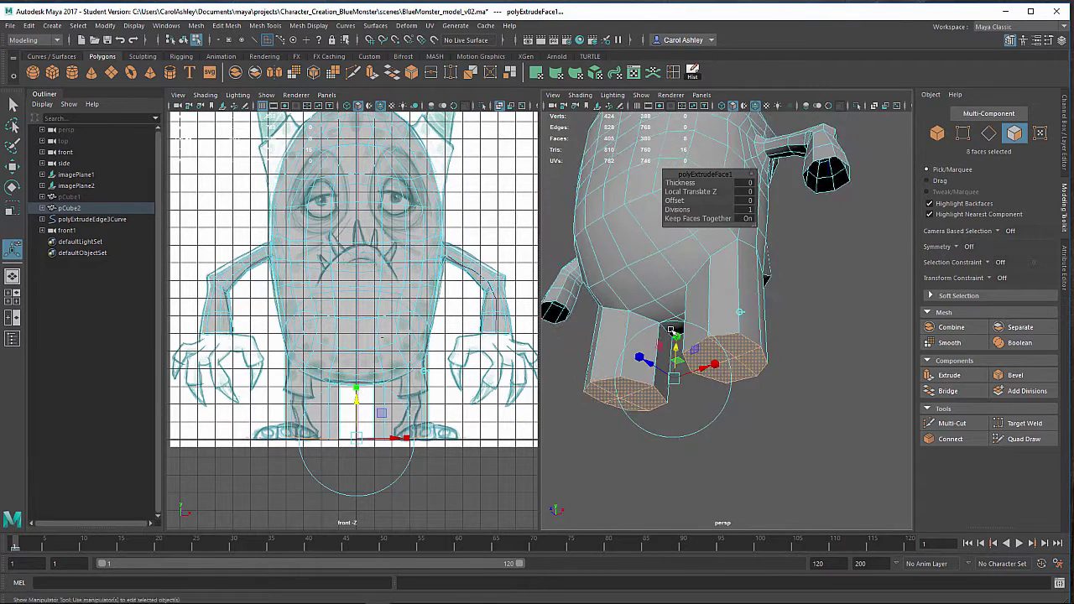
pyautogui.keyDown('alt'); pyautogui.moveTo(672, 310); pyautogui.dragTo(801, 324, button='right'); pyautogui.keyUp('alt')
pyautogui.keyDown('alt'); pyautogui.moveTo(801, 324); pyautogui.dragTo(714, 382); pyautogui.keyUp('alt')
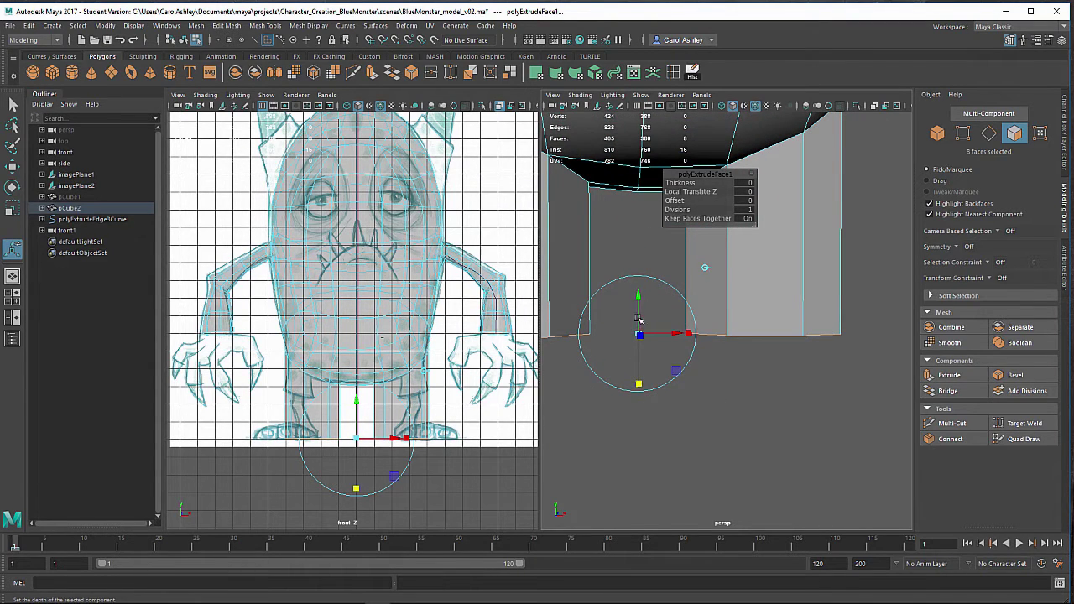
pyautogui.moveTo(639, 378); pyautogui.dragTo(642, 370)
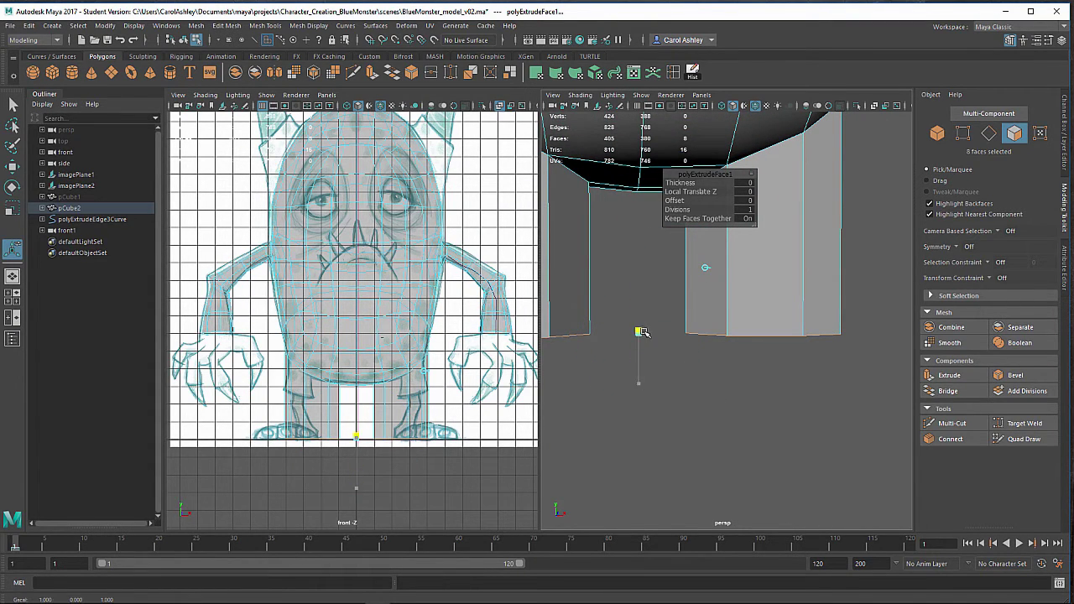
pyautogui.moveTo(641, 331); pyautogui.dragTo(642, 333)
pyautogui.keyDown('alt'); pyautogui.moveTo(676, 369); pyautogui.dragTo(704, 394, button='middle'); pyautogui.keyUp('alt')
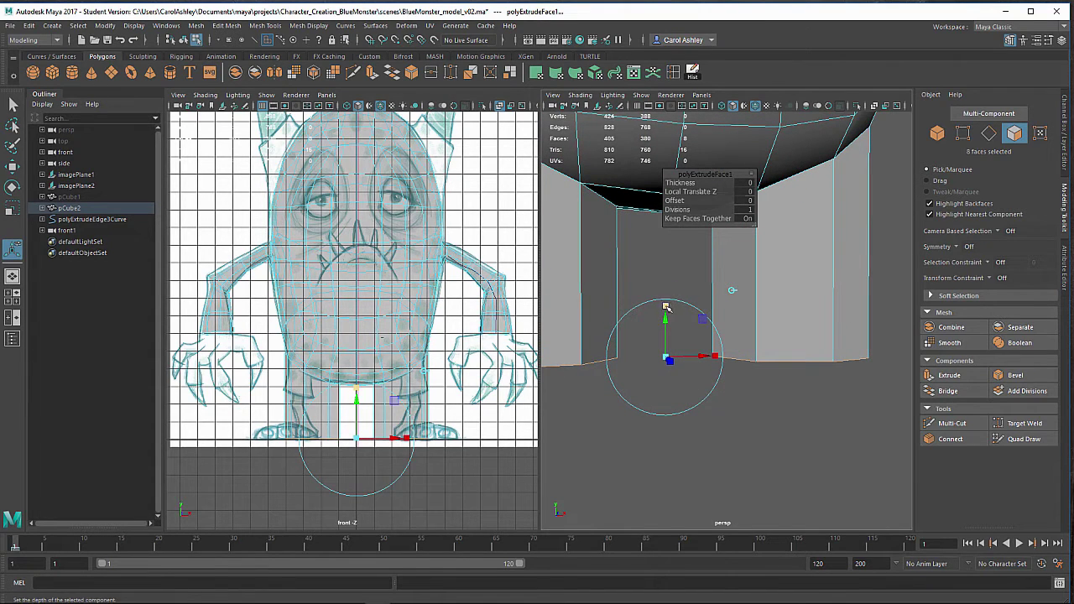
# Step: Insert an edge loop just above the bottom of one leg and flatten it vertically
pyautogui.keyDown('alt'); pyautogui.moveTo(808, 334); pyautogui.dragTo(761, 355, button='middle'); pyautogui.keyUp('alt')
pyautogui.keyDown('alt'); pyautogui.moveTo(762, 355); pyautogui.dragTo(736, 340); pyautogui.keyUp('alt')
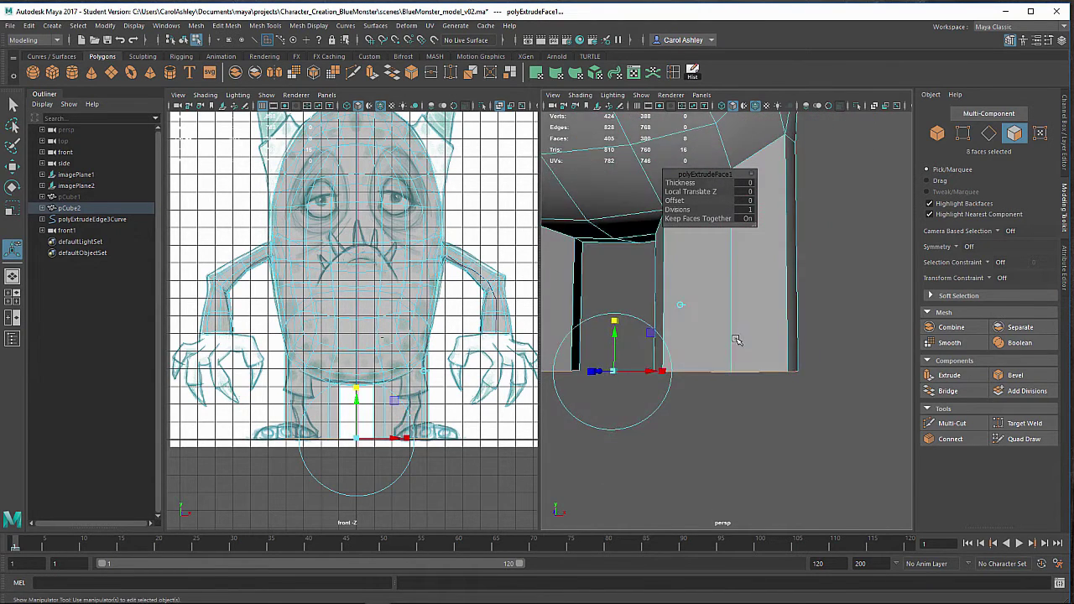
pyautogui.moveTo(737, 334)
pyautogui.keyDown('alt'); pyautogui.mouseDown(button='middle')
pyautogui.moveTo(738, 321)
pyautogui.moveTo(745, 326)
pyautogui.mouseUp(button='middle'); pyautogui.keyUp('alt')
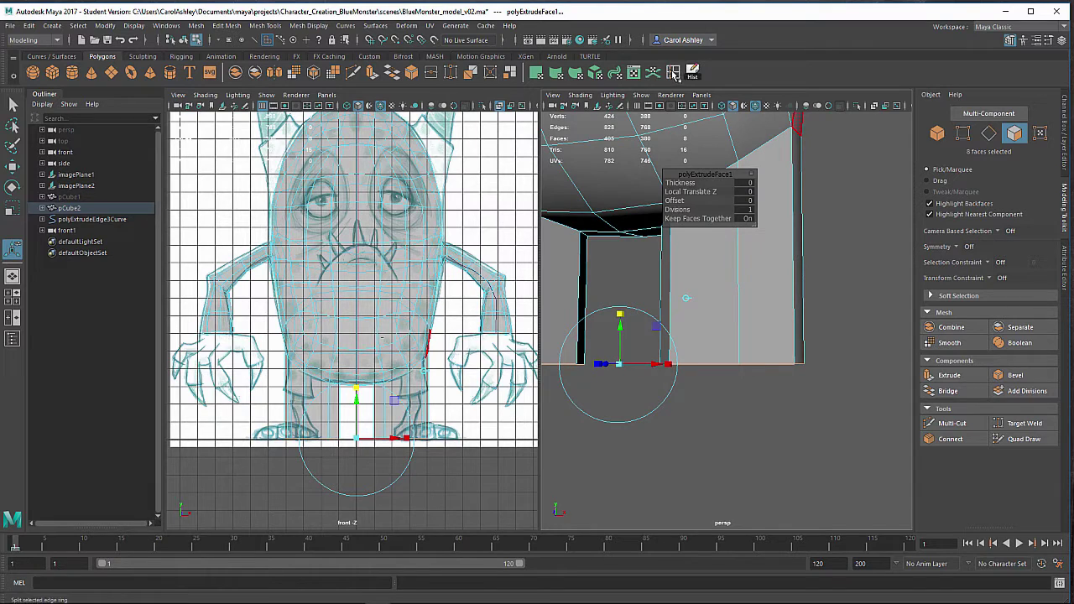
pyautogui.click(689, 374)
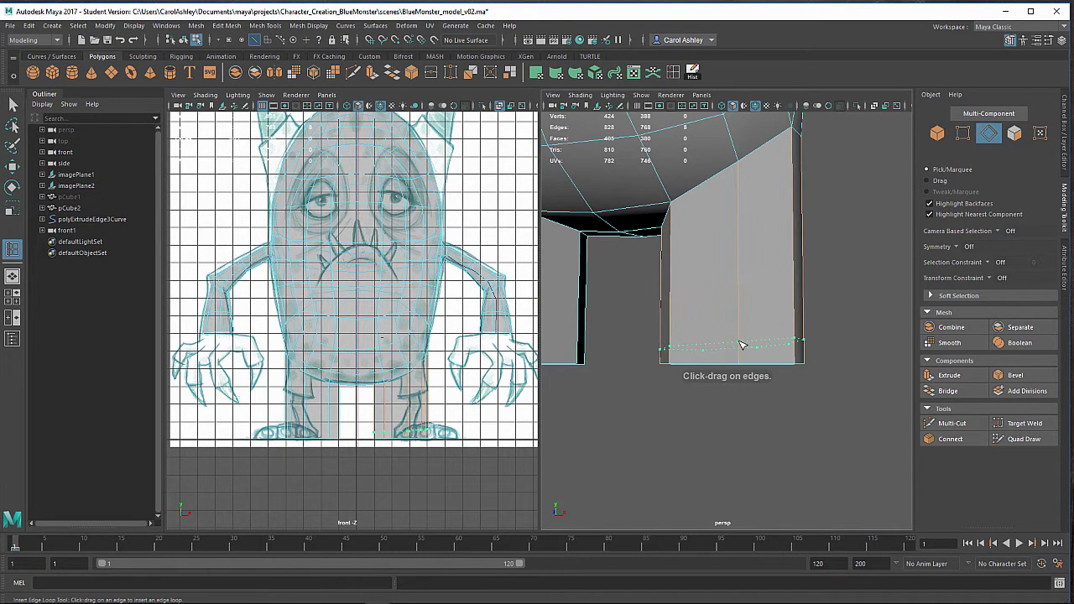
pyautogui.click(743, 341)
pyautogui.press('e')
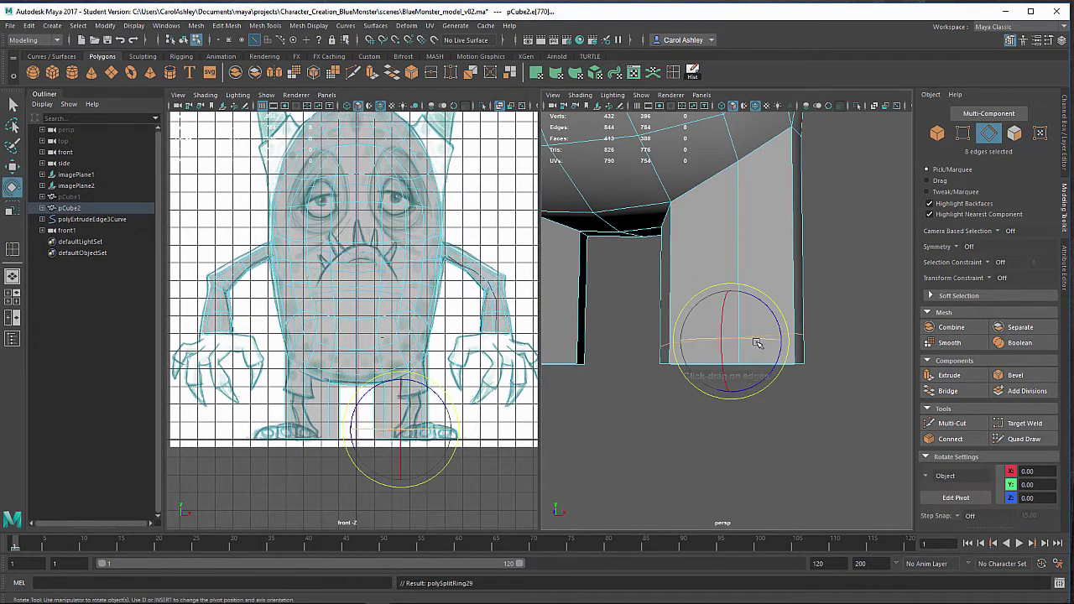
pyautogui.press('r')
pyautogui.moveTo(731, 296); pyautogui.dragTo(740, 347)
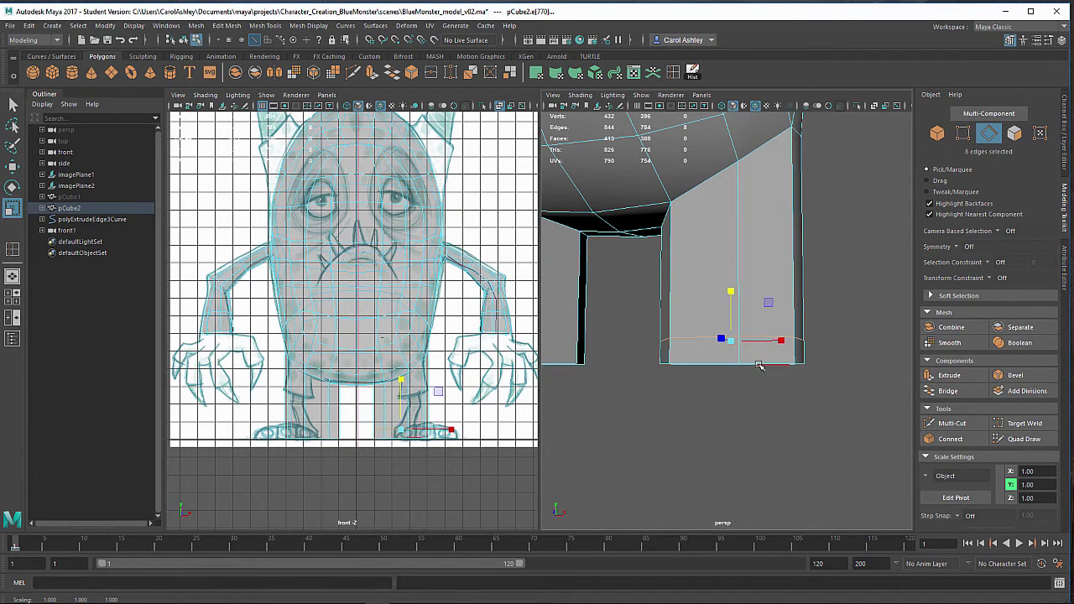
# Step: Select the nine bottom vertices of that leg and scale them inward to taper the leg's end
pyautogui.moveTo(752, 282); pyautogui.dragTo(710, 275, button='right')
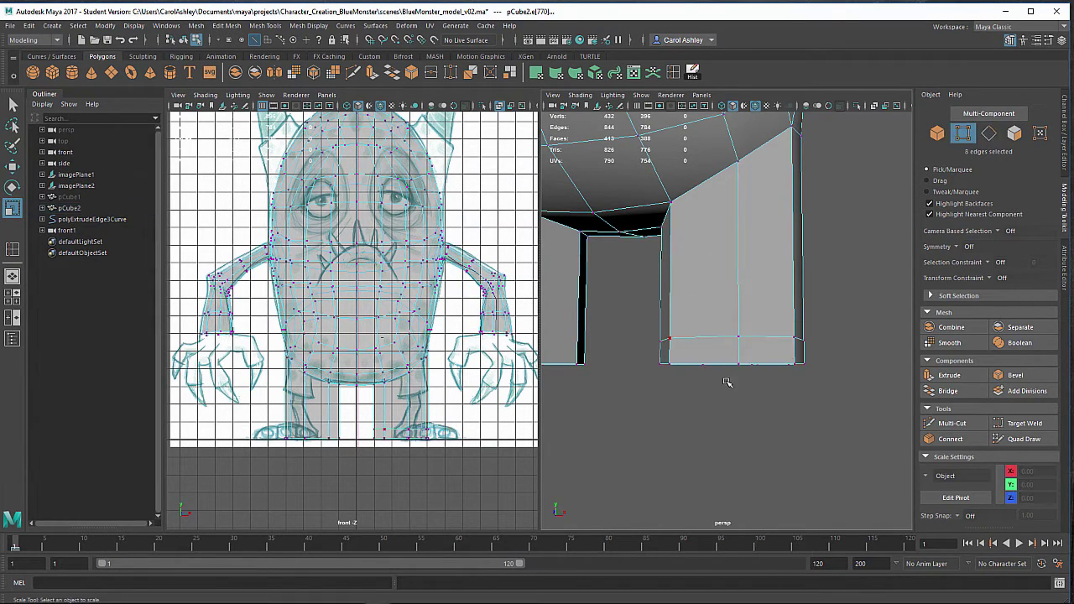
pyautogui.moveTo(805, 360); pyautogui.dragTo(825, 352)
pyautogui.keyDown('alt'); pyautogui.moveTo(815, 408); pyautogui.dragTo(761, 400); pyautogui.keyUp('alt')
pyautogui.keyDown('alt'); pyautogui.moveTo(760, 401); pyautogui.dragTo(728, 434, button='middle'); pyautogui.keyUp('alt')
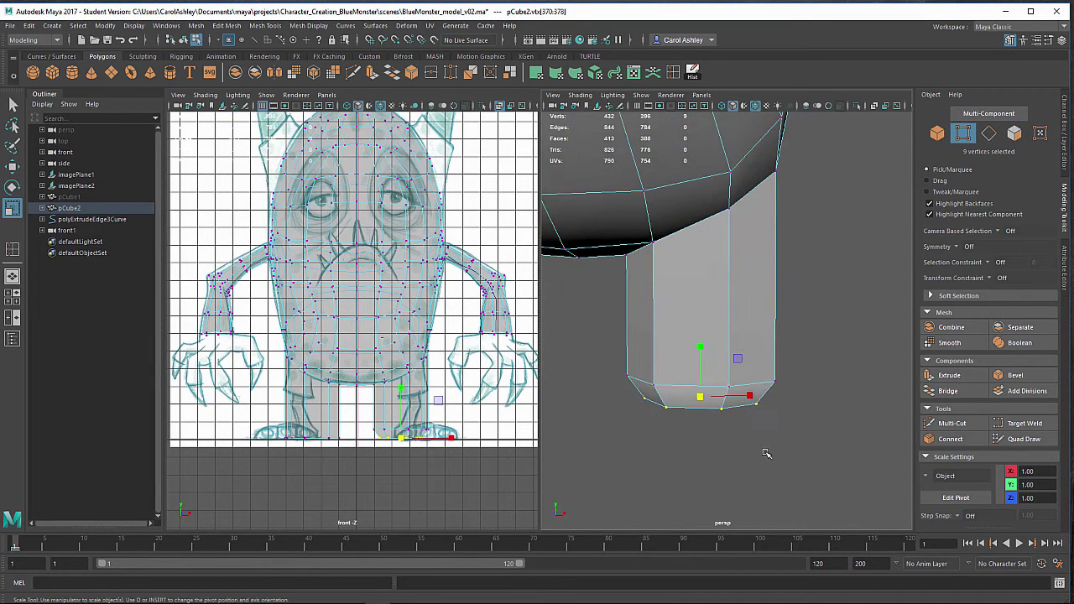
# Step: Insert two more edge loops around the tapered leg, one just below the body and one around mid-leg
pyautogui.keyDown('alt'); pyautogui.moveTo(766, 454); pyautogui.dragTo(688, 418, button='right'); pyautogui.keyUp('alt')
pyautogui.keyDown('alt'); pyautogui.moveTo(726, 420); pyautogui.dragTo(753, 467, button='middle'); pyautogui.keyUp('alt')
pyautogui.keyDown('alt'); pyautogui.moveTo(738, 457); pyautogui.dragTo(731, 427); pyautogui.keyUp('alt')
pyautogui.keyDown('alt'); pyautogui.moveTo(731, 426); pyautogui.dragTo(734, 458, button='middle'); pyautogui.keyUp('alt')
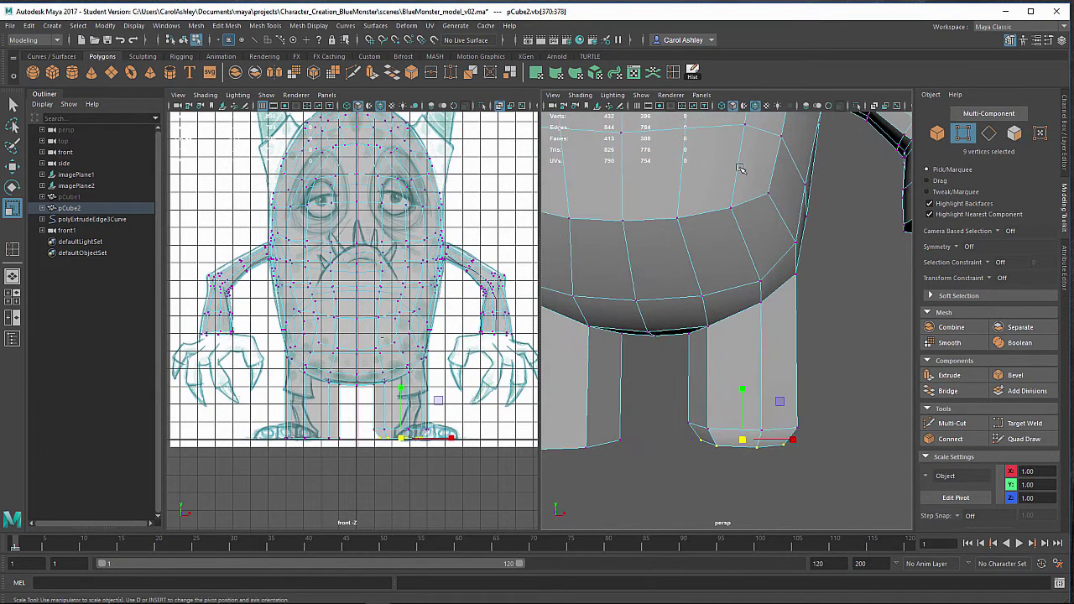
pyautogui.click(672, 73)
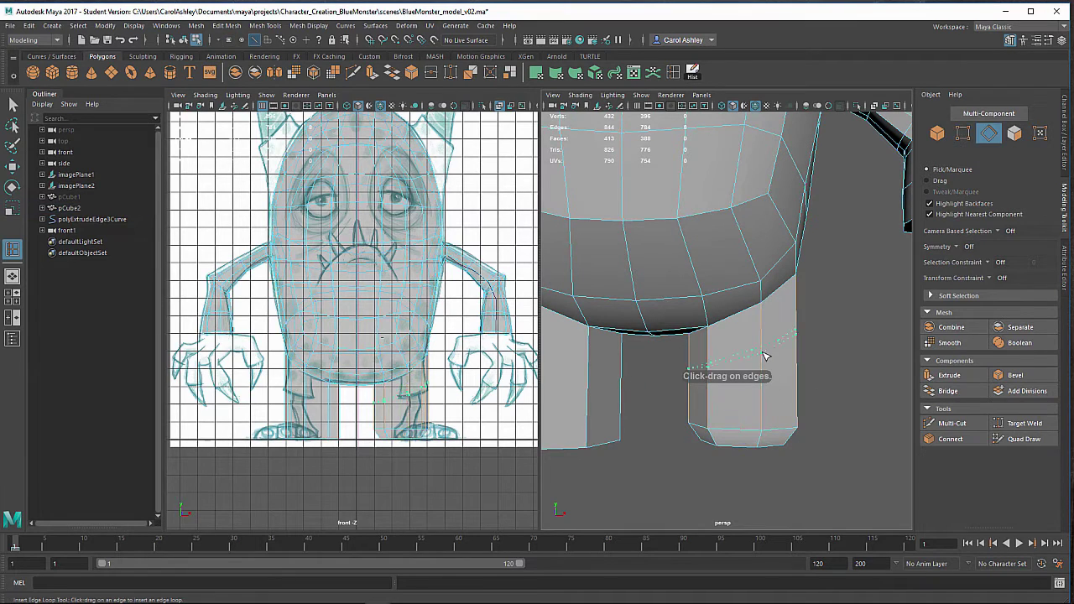
pyautogui.moveTo(767, 324); pyautogui.dragTo(768, 326)
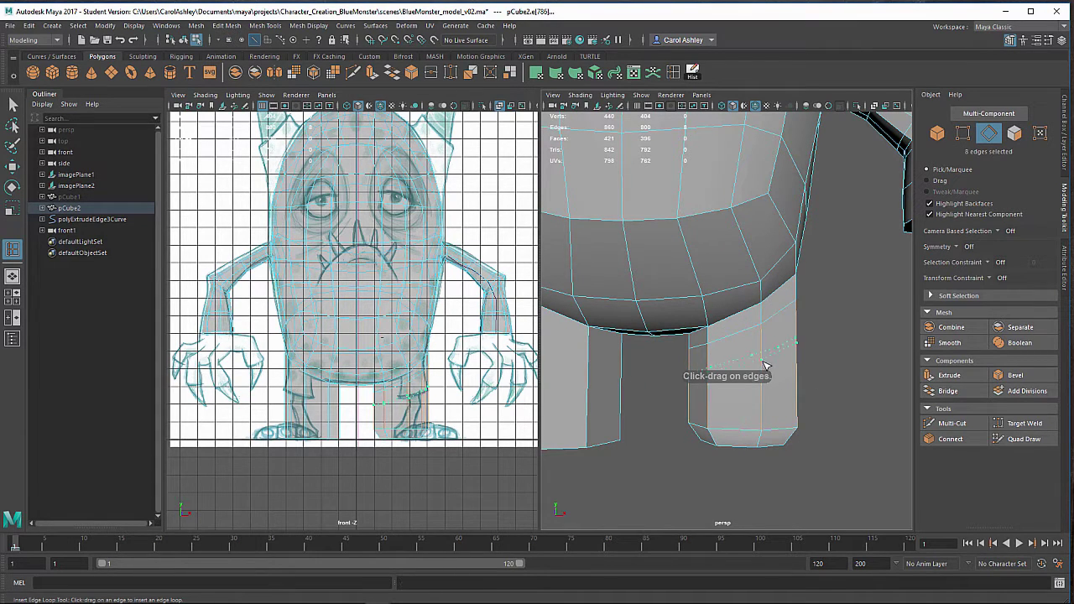
pyautogui.moveTo(763, 382); pyautogui.dragTo(763, 381)
# Step: Flatten the mid-leg edge loop by scaling it vertically
pyautogui.press('e')
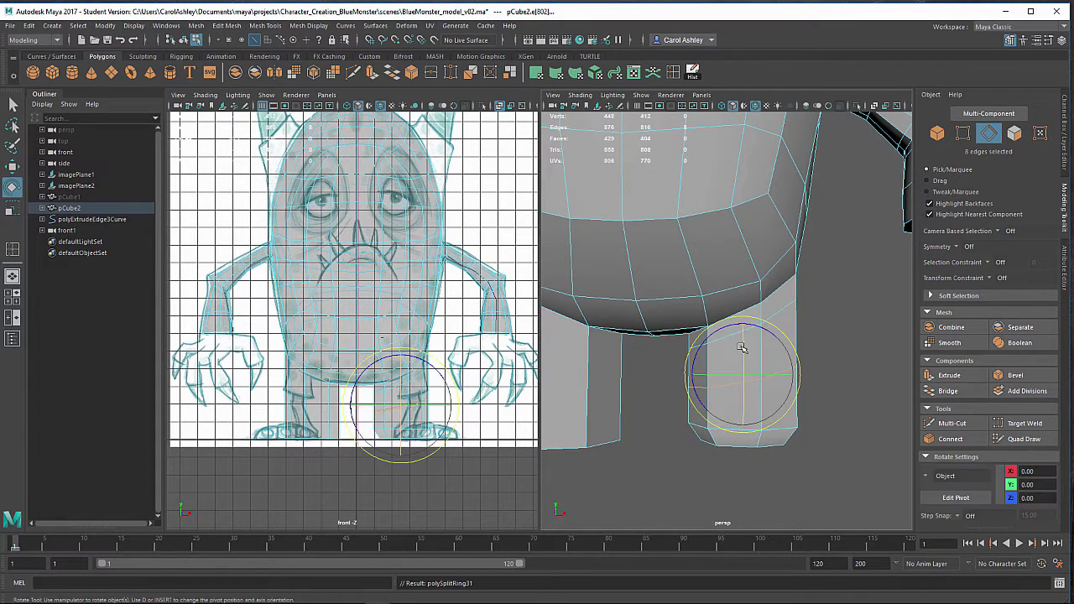
pyautogui.press('w')
pyautogui.press('r')
pyautogui.moveTo(745, 329); pyautogui.dragTo(745, 341)
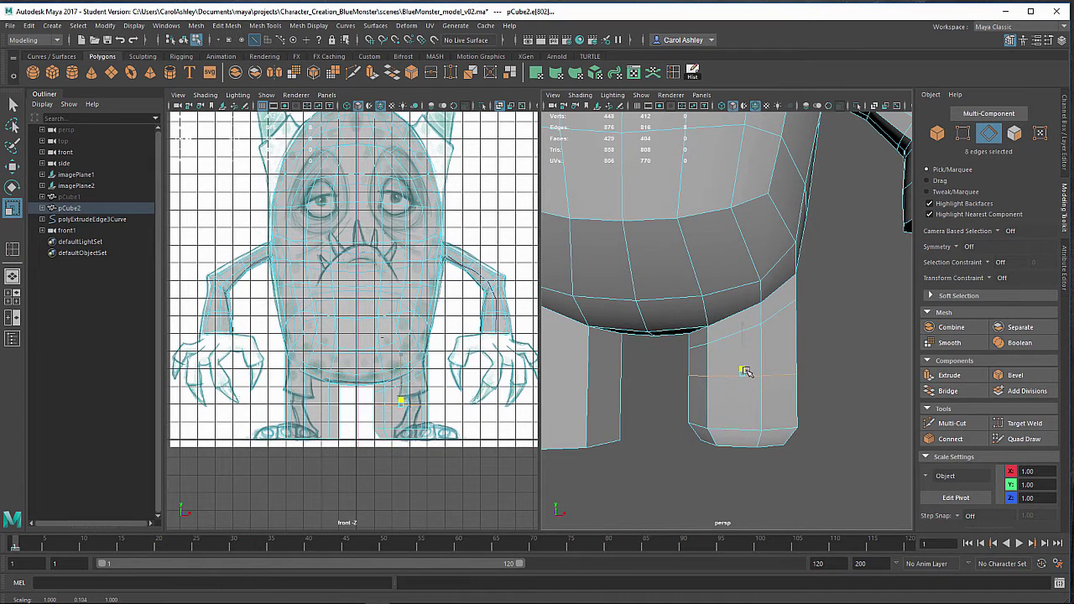
# Step: Scale the mid-leg edge loop inward and move it sideways to about X 2.70
pyautogui.keyDown('alt'); pyautogui.moveTo(758, 411); pyautogui.dragTo(787, 437); pyautogui.keyUp('alt')
pyautogui.keyDown('alt'); pyautogui.moveTo(786, 437); pyautogui.dragTo(725, 426, button='right'); pyautogui.keyUp('alt')
pyautogui.keyDown('alt'); pyautogui.moveTo(726, 426); pyautogui.dragTo(735, 449, button='middle'); pyautogui.keyUp('alt')
pyautogui.keyDown('alt'); pyautogui.moveTo(735, 448); pyautogui.dragTo(686, 422); pyautogui.keyUp('alt')
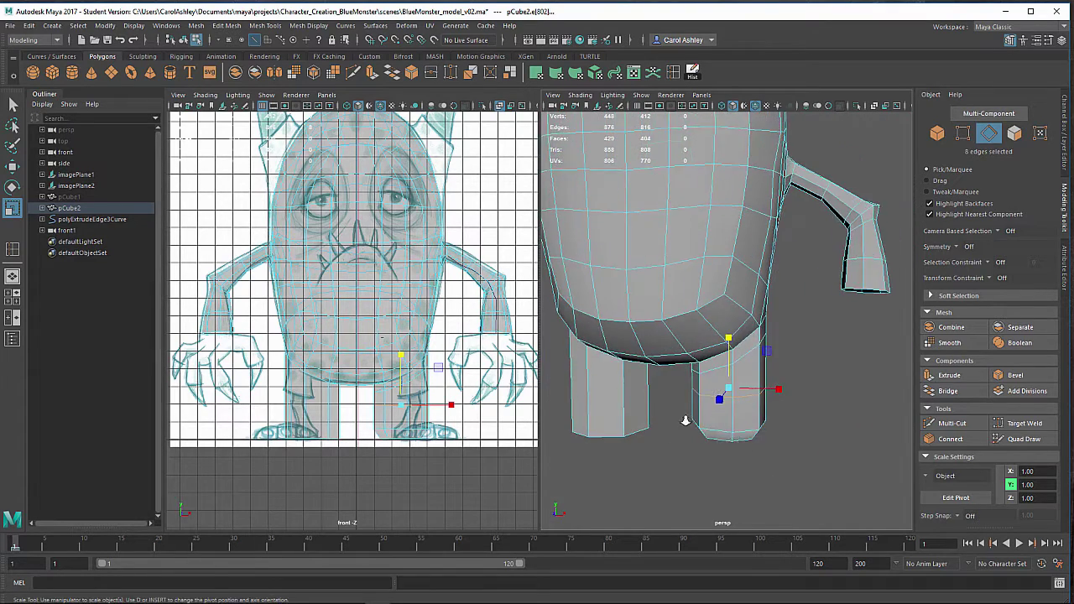
pyautogui.keyDown('alt'); pyautogui.moveTo(685, 422); pyautogui.dragTo(671, 418, button='right'); pyautogui.keyUp('alt')
pyautogui.keyDown('alt'); pyautogui.moveTo(694, 416); pyautogui.dragTo(714, 455, button='middle'); pyautogui.keyUp('alt')
pyautogui.keyDown('alt'); pyautogui.moveTo(714, 456); pyautogui.dragTo(718, 459, button='right'); pyautogui.keyUp('alt')
pyautogui.keyDown('alt'); pyautogui.moveTo(704, 456); pyautogui.dragTo(712, 444); pyautogui.keyUp('alt')
pyautogui.keyDown('alt'); pyautogui.moveTo(712, 444); pyautogui.dragTo(765, 440, button='right'); pyautogui.keyUp('alt')
pyautogui.keyDown('alt'); pyautogui.moveTo(737, 466); pyautogui.dragTo(786, 398, button='middle'); pyautogui.keyUp('alt')
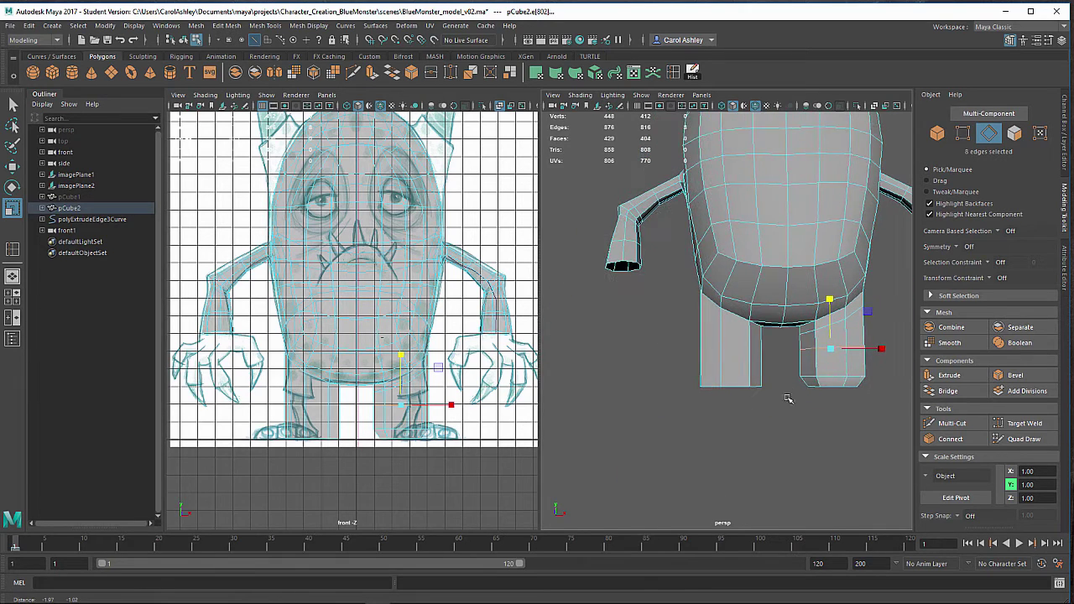
pyautogui.keyDown('alt'); pyautogui.moveTo(786, 397); pyautogui.dragTo(805, 391, button='right'); pyautogui.keyUp('alt')
pyautogui.keyDown('alt'); pyautogui.moveTo(806, 391); pyautogui.dragTo(702, 410, button='middle'); pyautogui.keyUp('alt')
pyautogui.keyDown('alt'); pyautogui.moveTo(703, 411); pyautogui.dragTo(686, 395); pyautogui.keyUp('alt')
pyautogui.moveTo(764, 373); pyautogui.dragTo(762, 373)
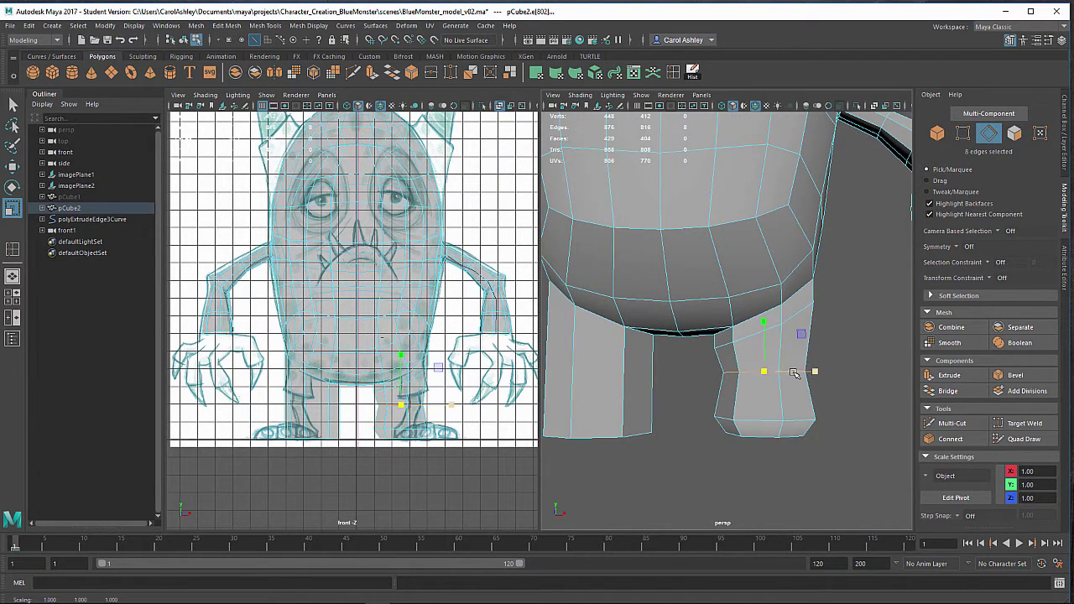
pyautogui.press('w')
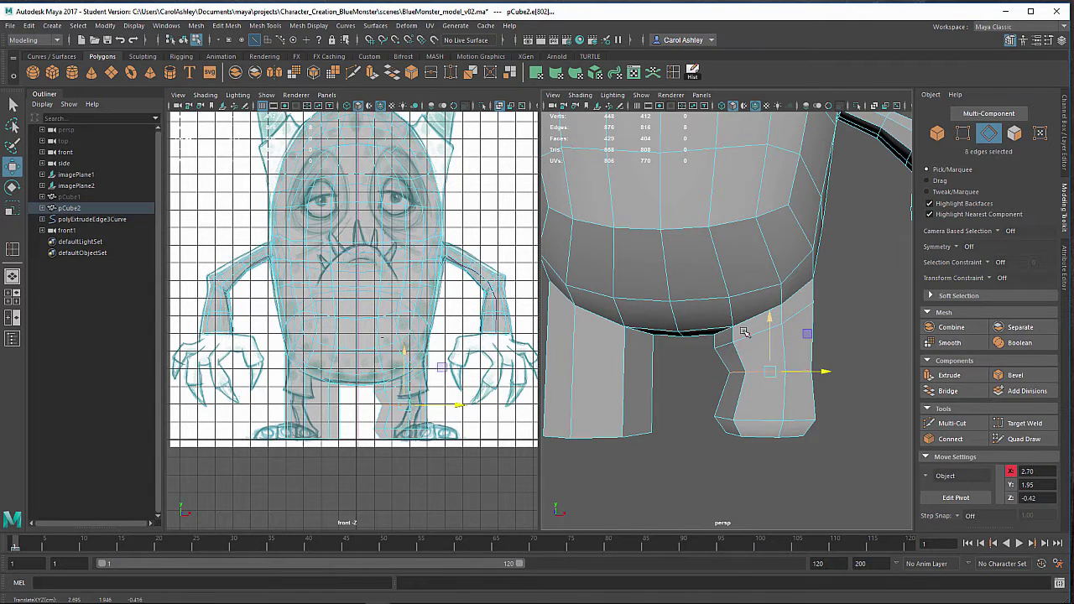
# Step: Scale the edge loop just below the body inward and move it sideways to about X 2.66
pyautogui.doubleClick(768, 324)
pyautogui.press('r')
pyautogui.moveTo(767, 324); pyautogui.dragTo(818, 324)
pyautogui.press('e')
pyautogui.press('w')
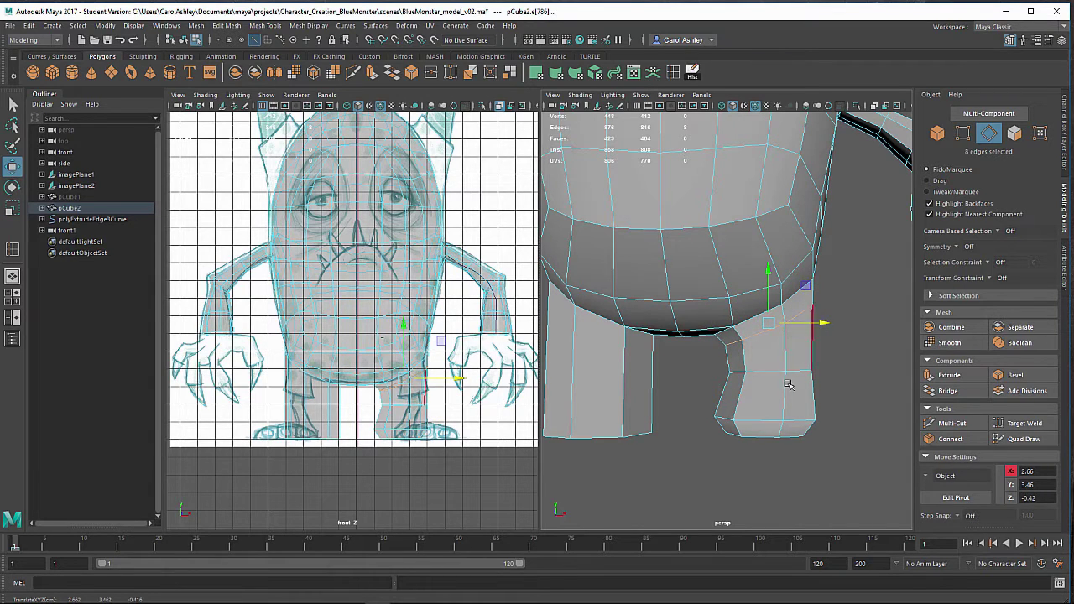
# Step: Select the edge loop just above the leg's tapered bottom and rescale it slightly
pyautogui.click(757, 419)
pyautogui.press('r')
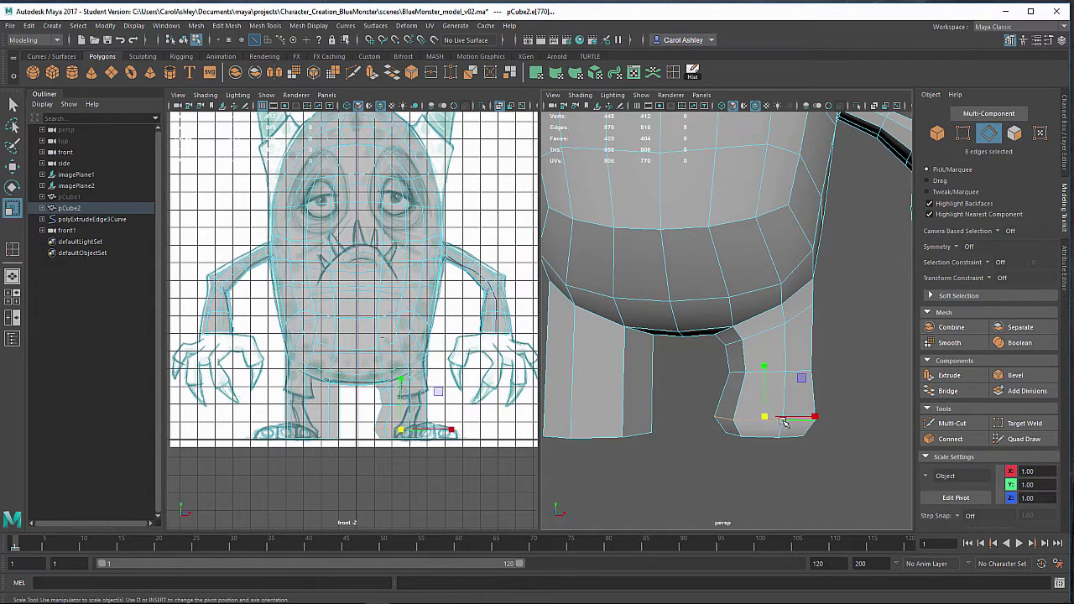
pyautogui.moveTo(768, 417); pyautogui.dragTo(754, 396)
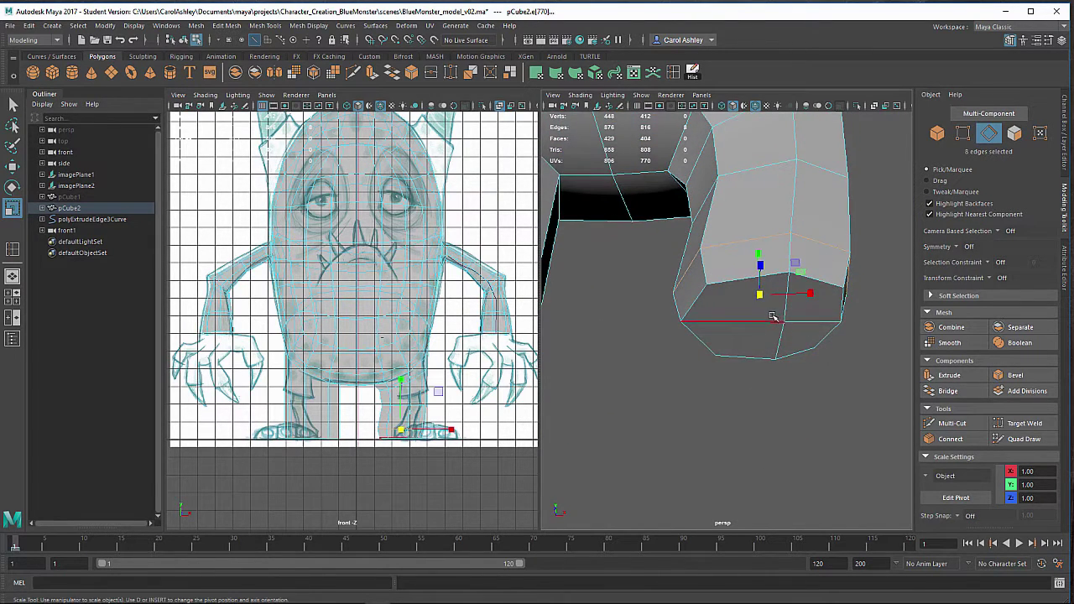
# Step: Select the four faces capping the bottom of the shaped leg and nudge them vertically to about Y 0.04
pyautogui.moveTo(783, 271); pyautogui.dragTo(785, 306, button='right')
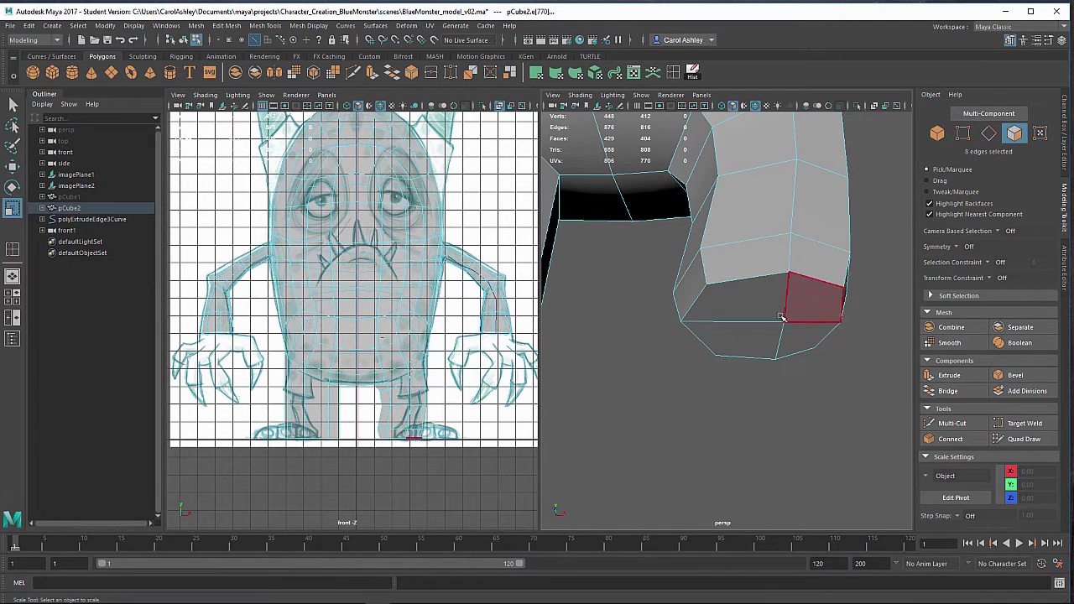
pyautogui.click(776, 312)
pyautogui.keyDown('shift'); pyautogui.click(786, 334); pyautogui.keyUp('shift')
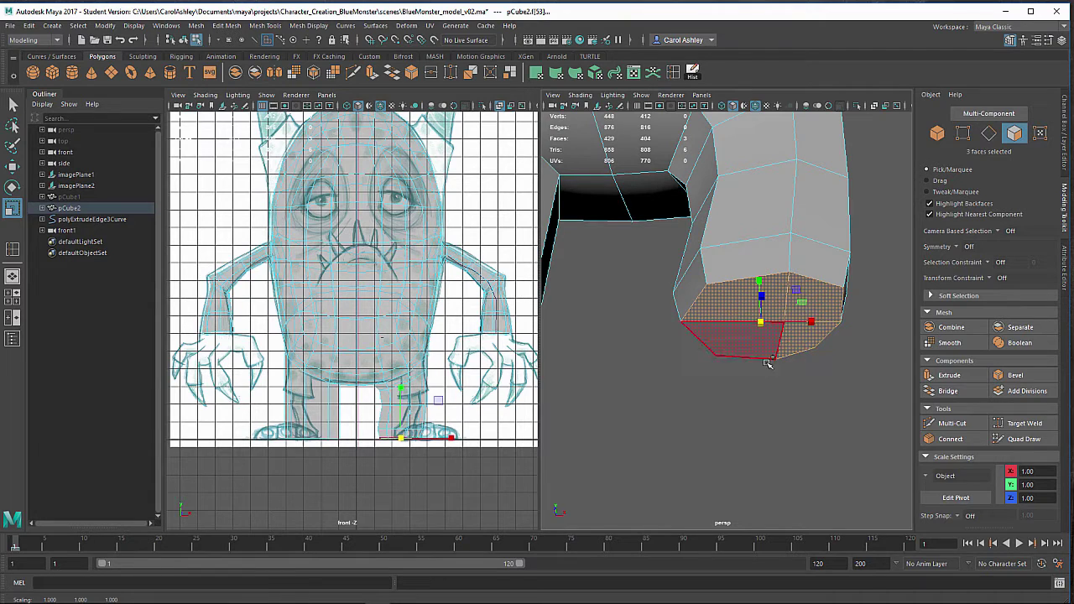
pyautogui.keyDown('alt'); pyautogui.moveTo(833, 387); pyautogui.dragTo(699, 383); pyautogui.keyUp('alt')
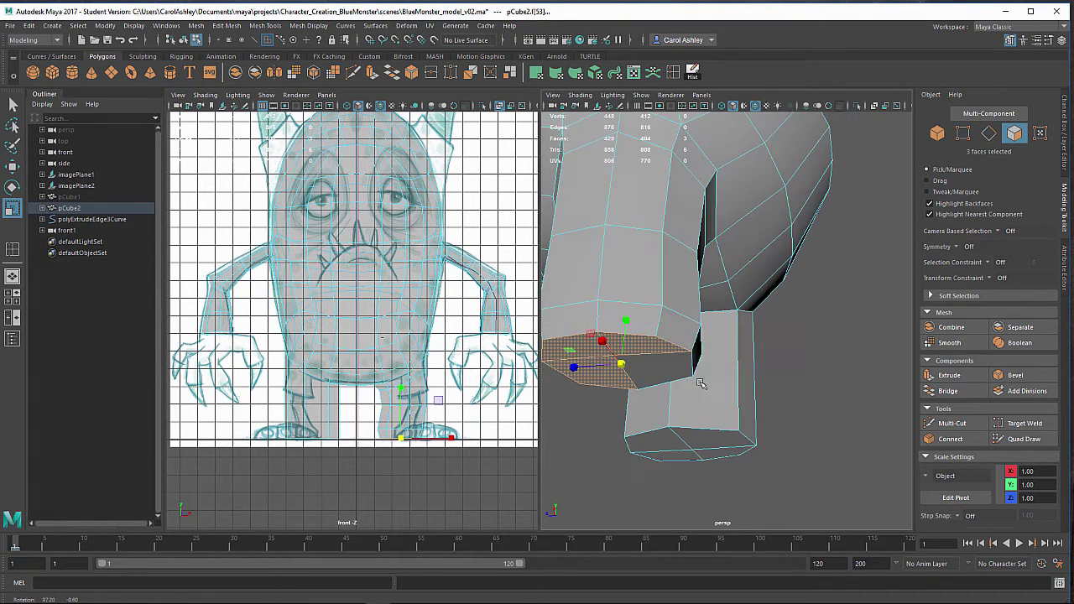
pyautogui.keyDown('shift'); pyautogui.click(660, 372); pyautogui.keyUp('shift')
pyautogui.press('e')
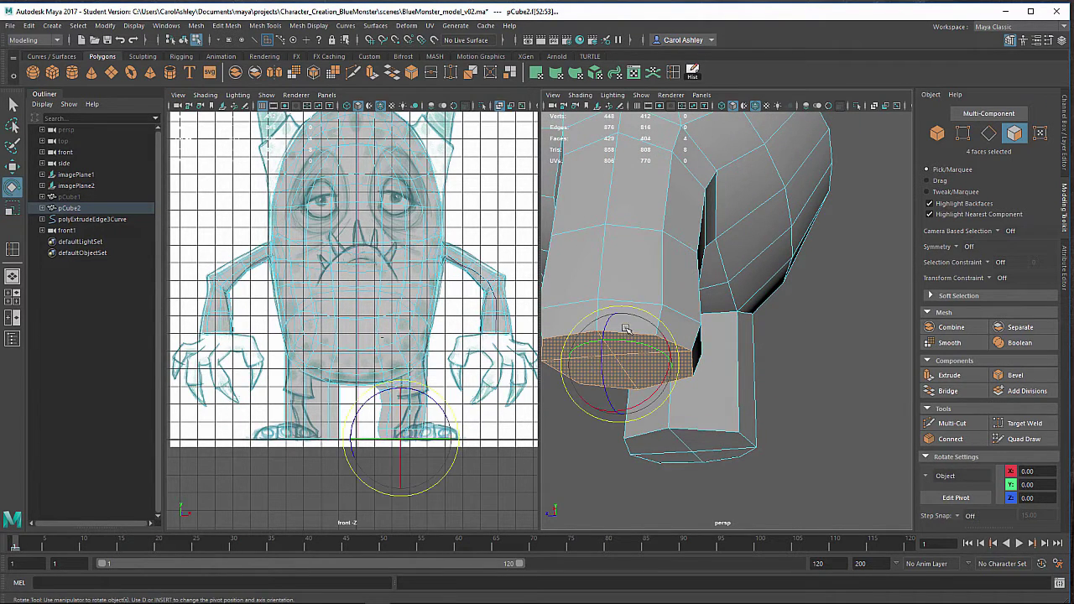
pyautogui.press('w')
pyautogui.moveTo(625, 333); pyautogui.dragTo(650, 334)
pyautogui.keyDown('alt'); pyautogui.moveTo(650, 333); pyautogui.dragTo(720, 325); pyautogui.keyUp('alt')
# Step: Extrude the leg's four bottom faces, scale them inward and lower them slightly to round off the end
pyautogui.hotkey('ctrl', 'e')
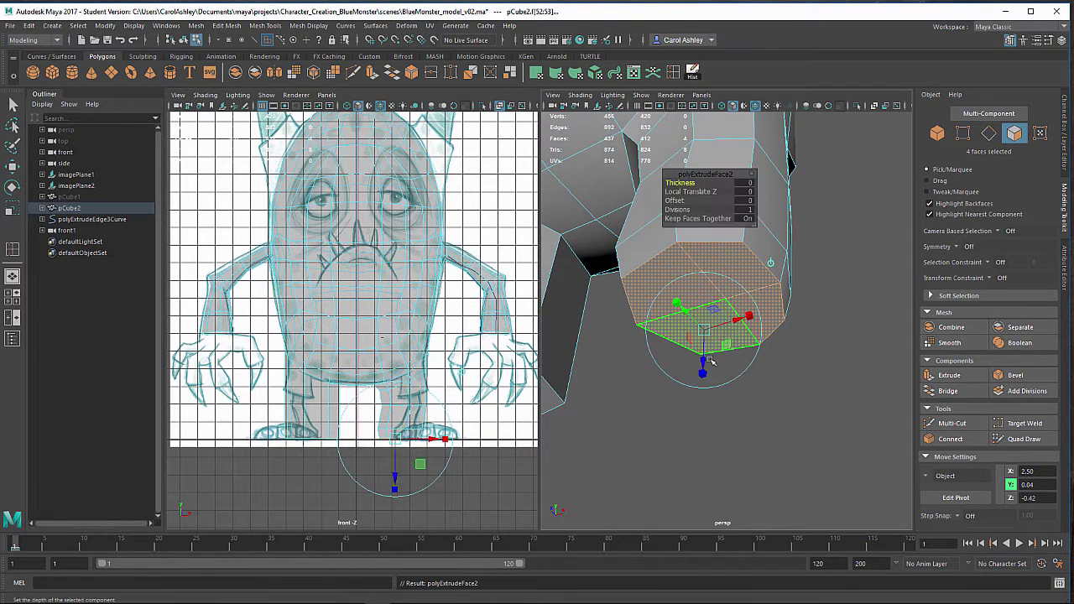
pyautogui.click(770, 263)
pyautogui.click(706, 269)
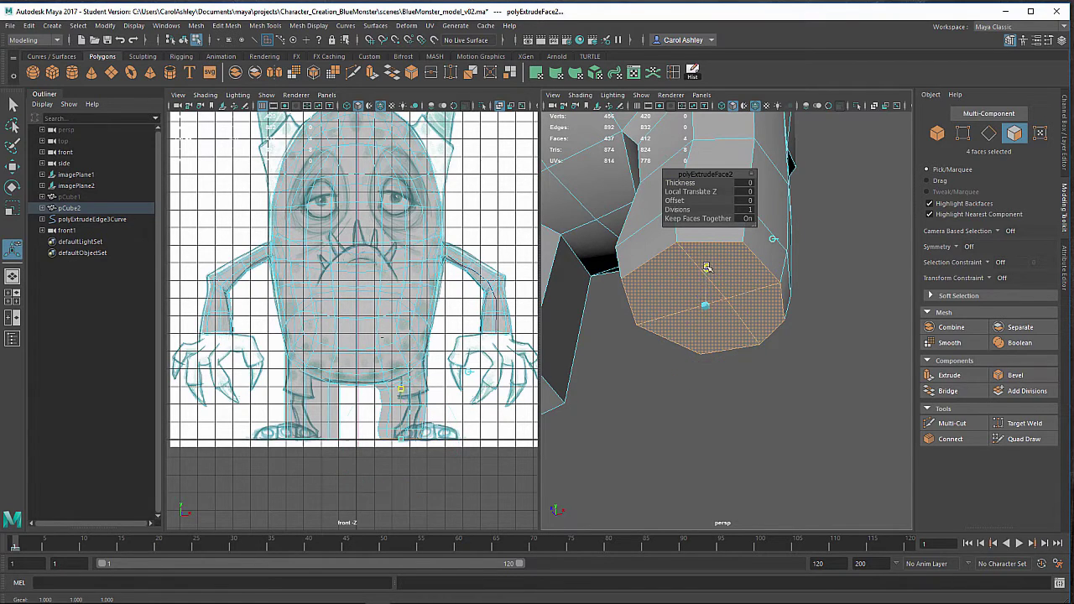
pyautogui.moveTo(706, 308); pyautogui.dragTo(703, 374)
pyautogui.moveTo(752, 323); pyautogui.dragTo(713, 363)
pyautogui.keyDown('alt'); pyautogui.moveTo(710, 396); pyautogui.dragTo(738, 391, button='right'); pyautogui.keyUp('alt')
pyautogui.keyDown('alt'); pyautogui.moveTo(707, 398); pyautogui.dragTo(720, 317); pyautogui.keyUp('alt')
# Step: Select the centre vertex of the leg's bottom and move it down to about Y -0.23
pyautogui.rightClick(720, 315)
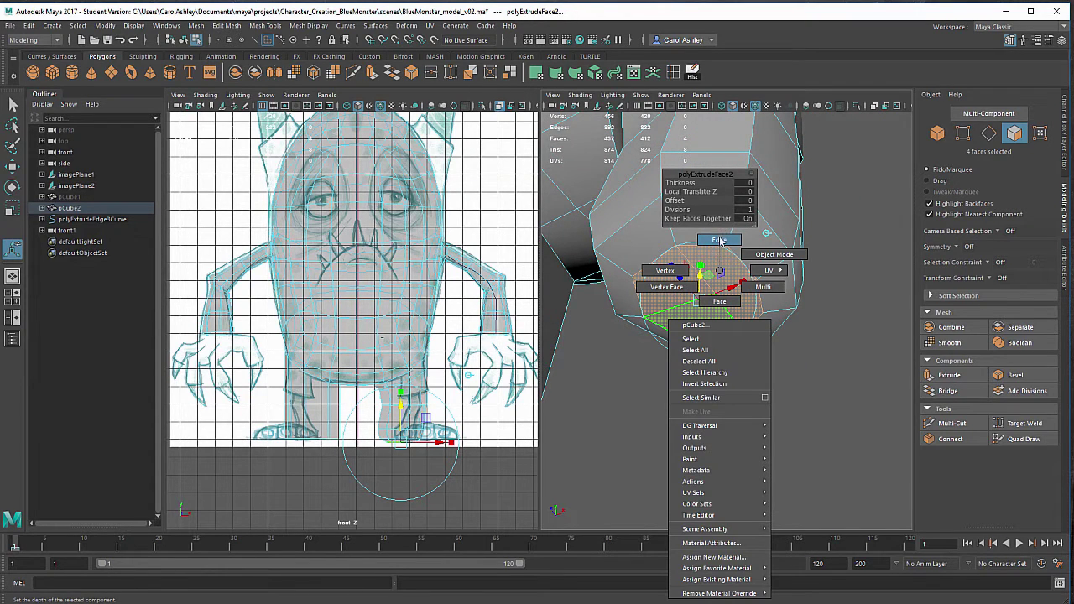
pyautogui.click(669, 272)
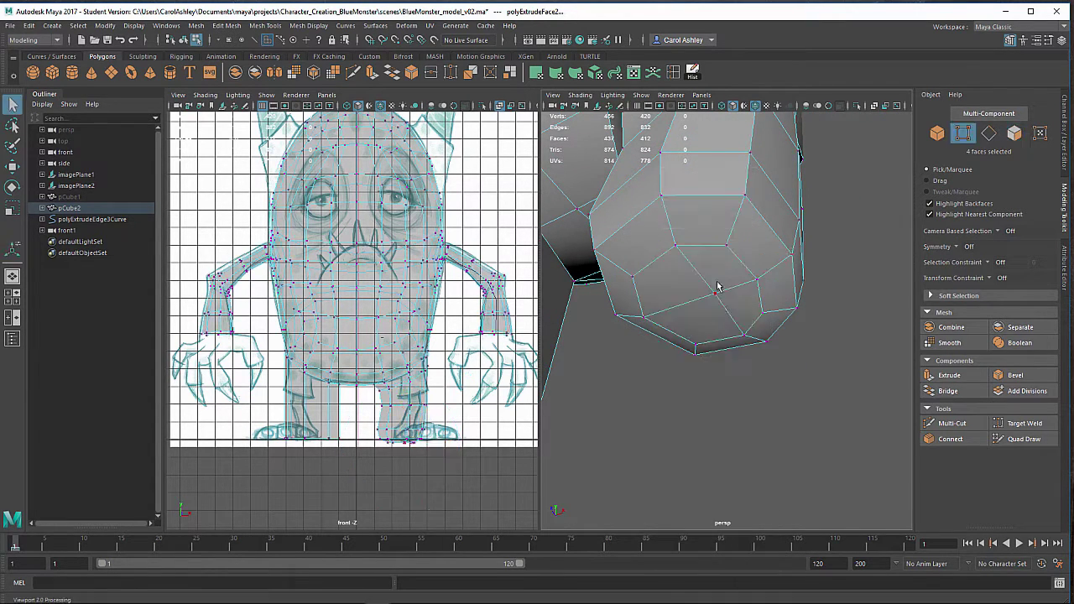
pyautogui.keyDown('alt'); pyautogui.moveTo(693, 330); pyautogui.dragTo(725, 298); pyautogui.keyUp('alt')
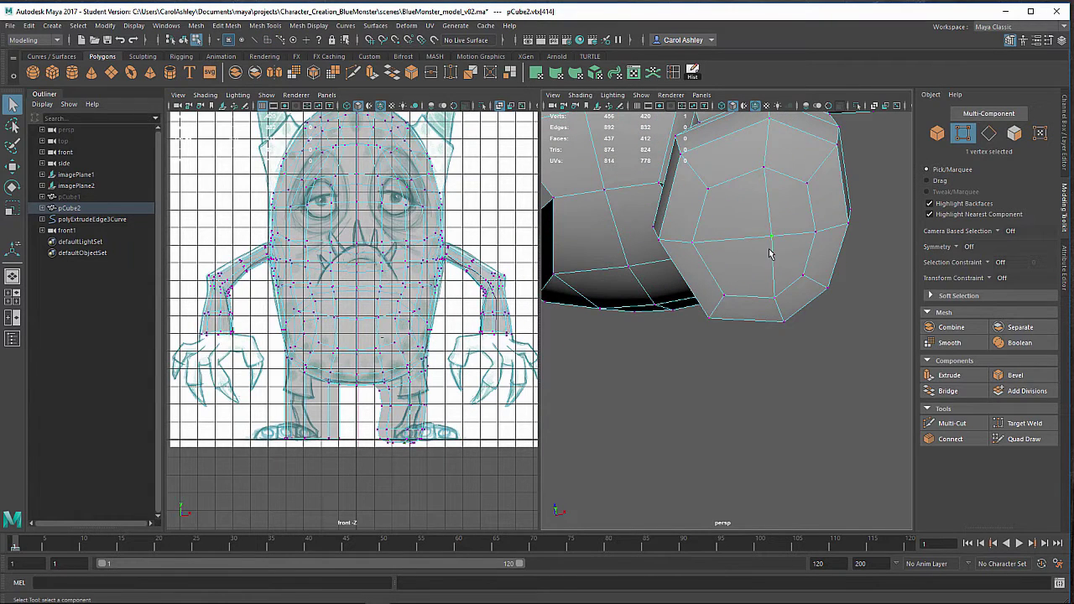
pyautogui.press('e')
pyautogui.press('w')
pyautogui.moveTo(770, 238); pyautogui.dragTo(747, 325)
# Step: Delete all faces of the other, unshaped leg
pyautogui.keyDown('alt'); pyautogui.moveTo(747, 325); pyautogui.dragTo(723, 304, button='right'); pyautogui.keyUp('alt')
pyautogui.keyDown('alt'); pyautogui.moveTo(722, 298); pyautogui.dragTo(653, 303); pyautogui.keyUp('alt')
pyautogui.keyDown('alt'); pyautogui.moveTo(654, 302); pyautogui.dragTo(691, 362, button='middle'); pyautogui.keyUp('alt')
pyautogui.keyDown('alt'); pyautogui.moveTo(691, 361); pyautogui.dragTo(661, 262); pyautogui.keyUp('alt')
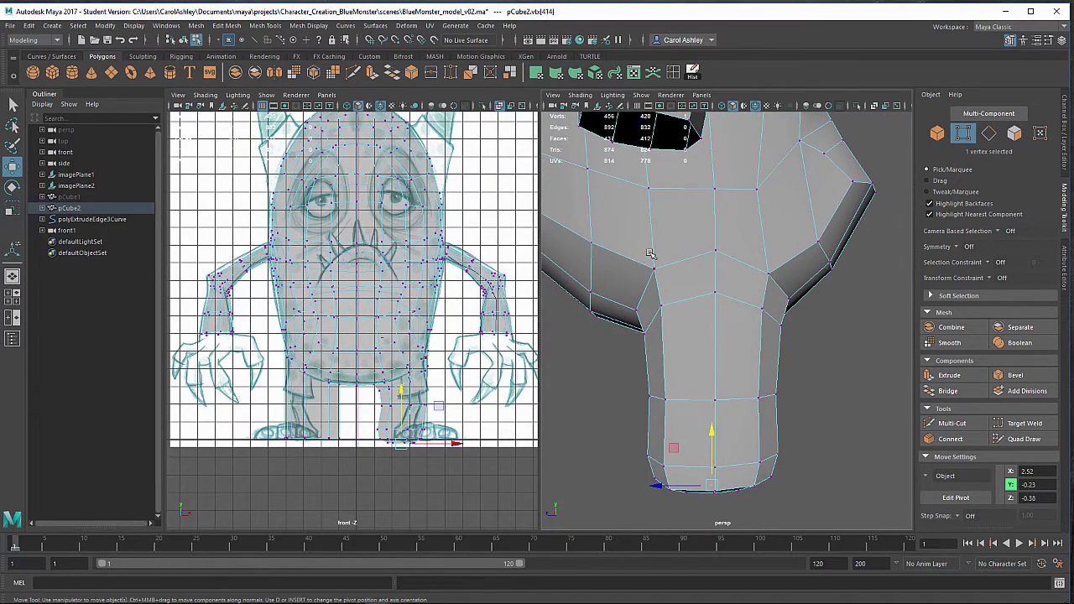
pyautogui.keyDown('alt'); pyautogui.moveTo(655, 352); pyautogui.dragTo(740, 349); pyautogui.keyUp('alt')
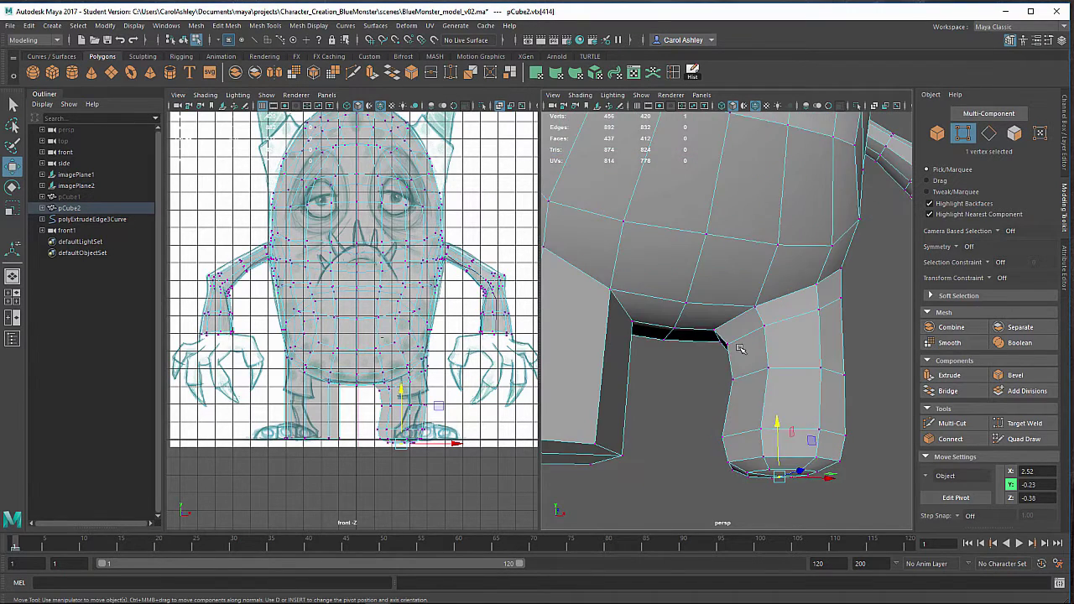
pyautogui.keyDown('alt'); pyautogui.moveTo(730, 352); pyautogui.dragTo(785, 345, button='middle'); pyautogui.keyUp('alt')
pyautogui.keyDown('alt'); pyautogui.moveTo(785, 345); pyautogui.dragTo(714, 342, button='right'); pyautogui.keyUp('alt')
pyautogui.keyDown('alt'); pyautogui.moveTo(715, 341); pyautogui.dragTo(678, 367); pyautogui.keyUp('alt')
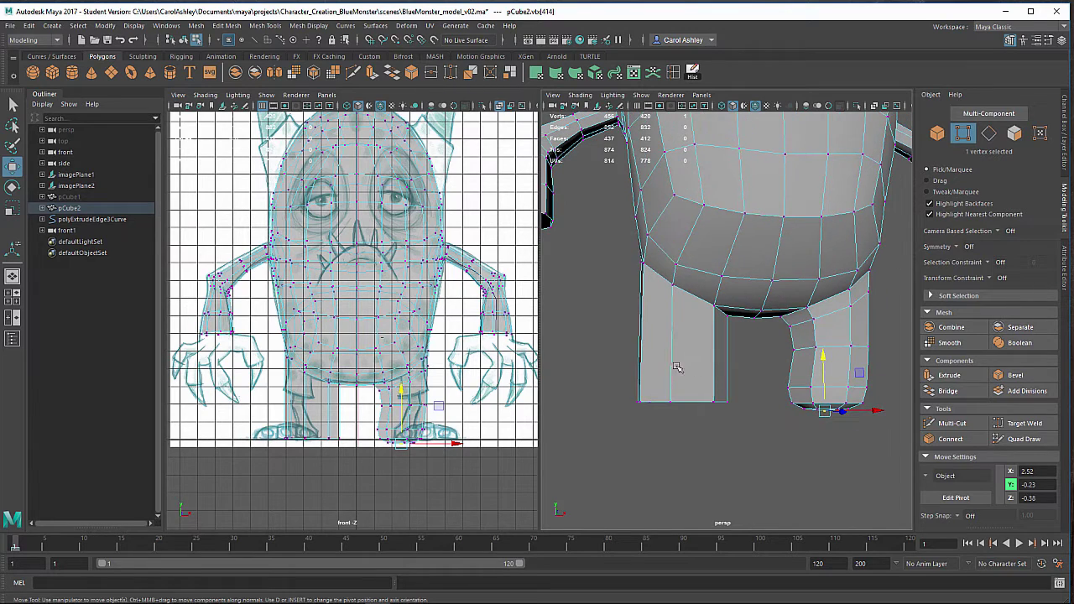
pyautogui.moveTo(677, 367); pyautogui.dragTo(671, 301, button='right')
pyautogui.moveTo(607, 424); pyautogui.dragTo(738, 364)
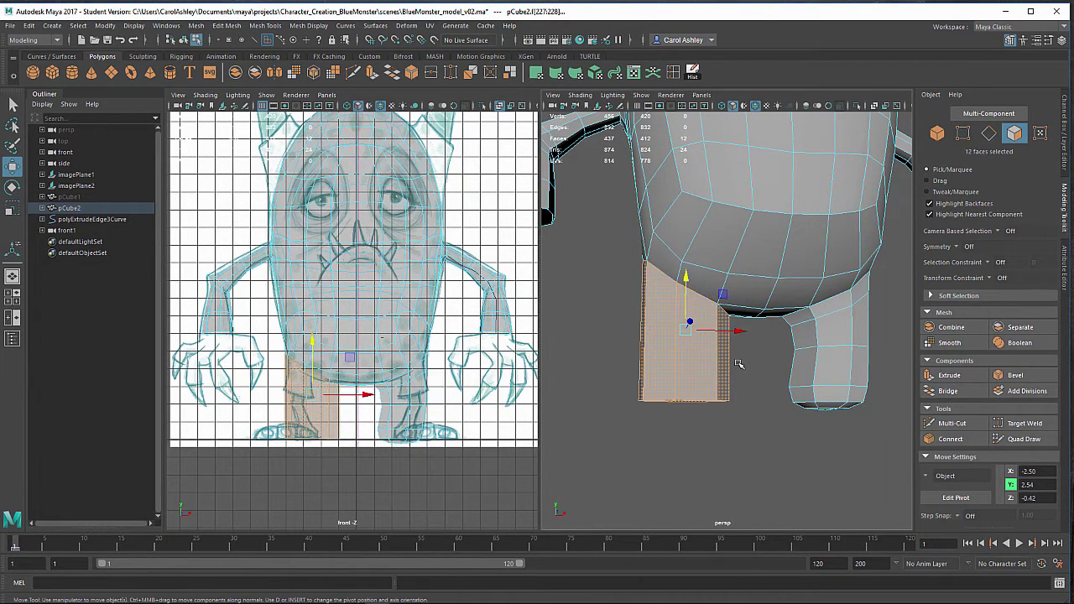
pyautogui.press('Delete')
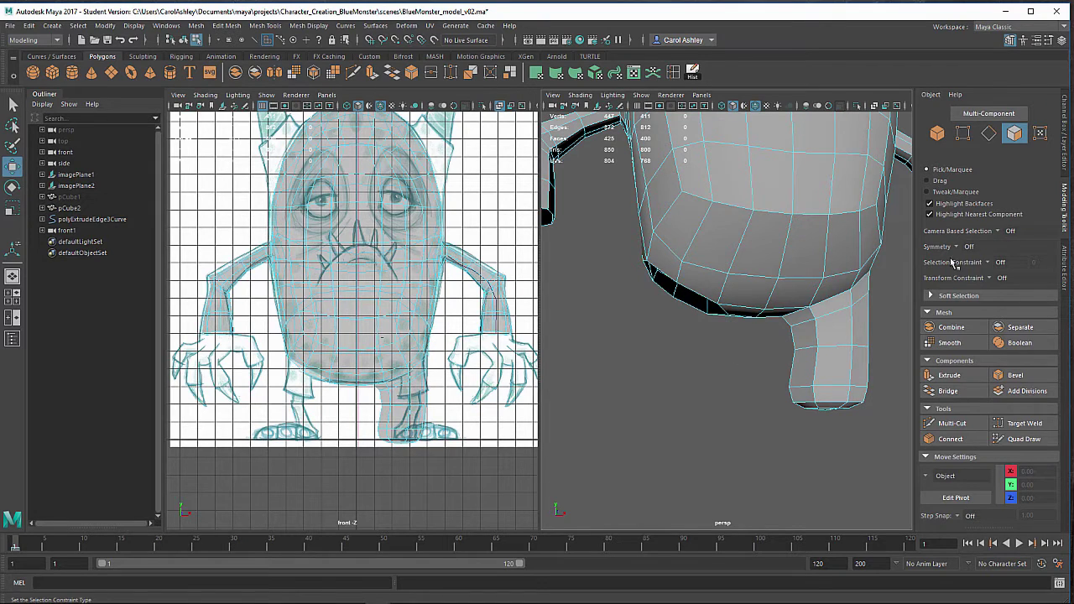
# Step: Select the border edge loop around the opening left by the deleted leg
pyautogui.keyDown('alt'); pyautogui.moveTo(625, 388); pyautogui.dragTo(781, 360); pyautogui.keyUp('alt')
pyautogui.keyDown('alt'); pyautogui.moveTo(781, 360); pyautogui.dragTo(721, 402, button='middle'); pyautogui.keyUp('alt')
pyautogui.keyDown('alt'); pyautogui.moveTo(721, 403); pyautogui.dragTo(705, 409); pyautogui.keyUp('alt')
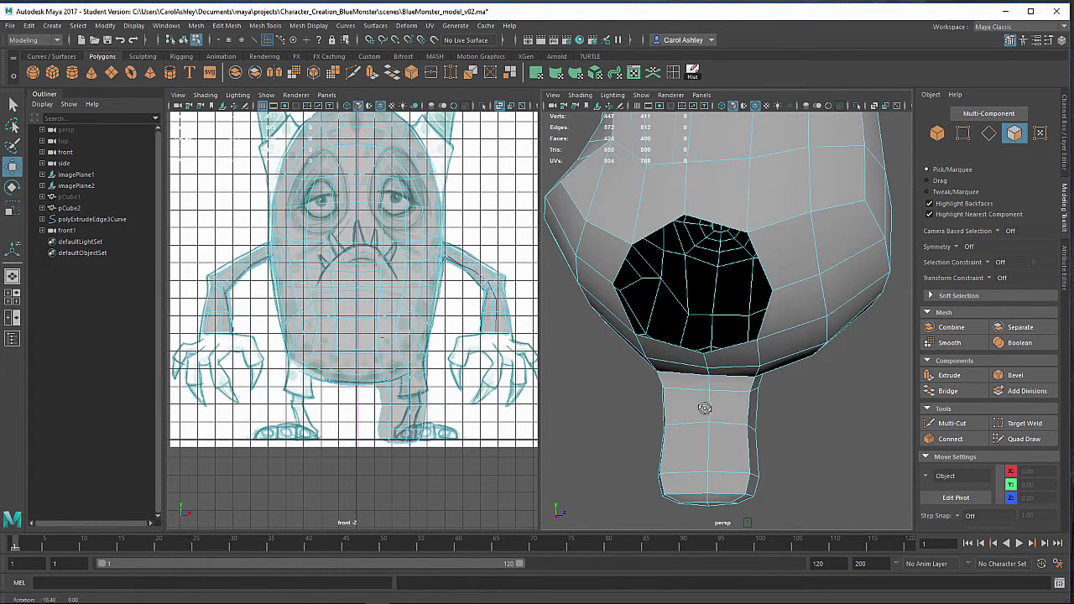
pyautogui.rightClick(761, 263)
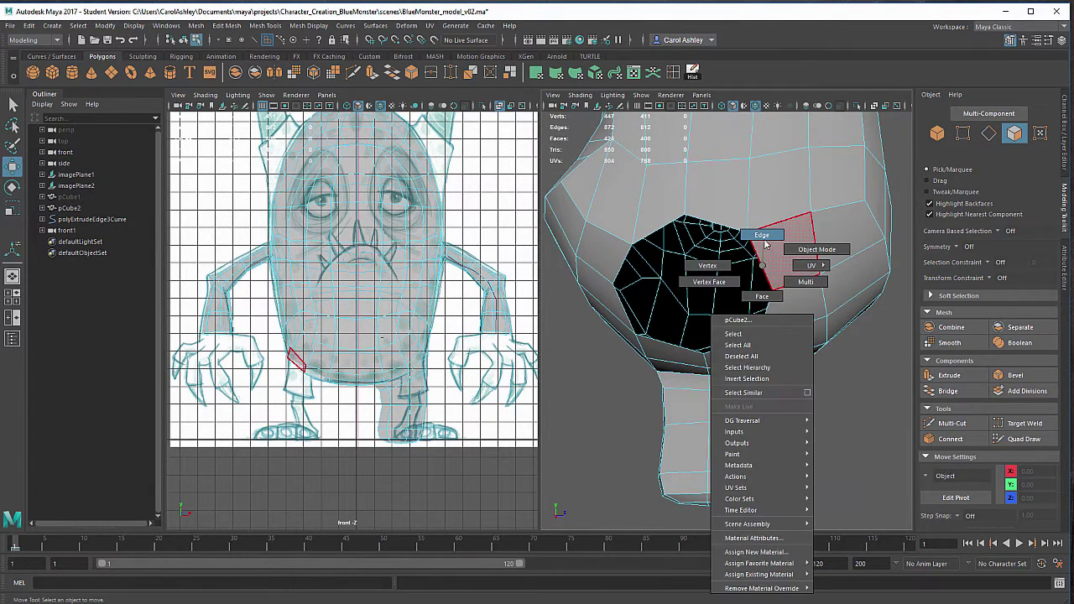
pyautogui.moveTo(765, 242); pyautogui.dragTo(764, 238, button='right')
pyautogui.doubleClick(757, 255)
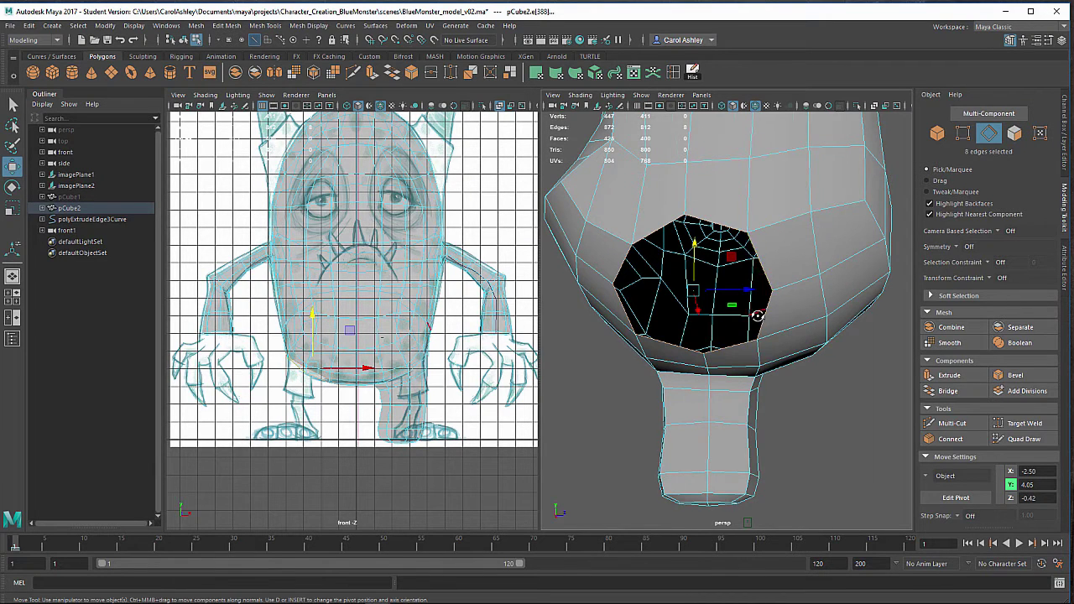
pyautogui.keyDown('alt'); pyautogui.moveTo(757, 315); pyautogui.dragTo(740, 311); pyautogui.keyUp('alt')
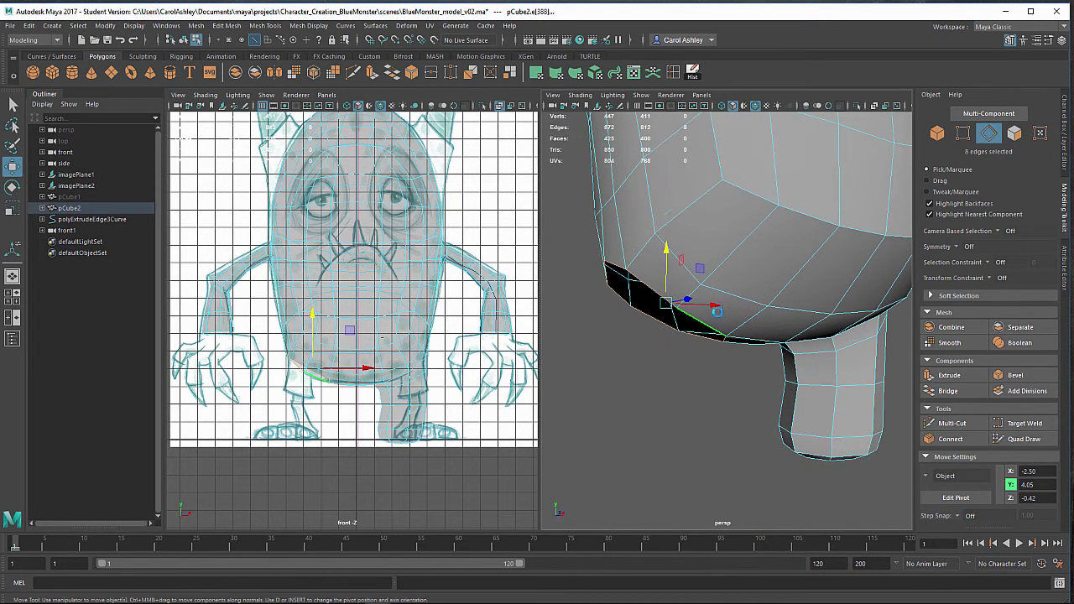
# Step: Undo a first extrusion of the opening's edges, and extrude them again with 1 division, the curve option Selected and world-aligned axes
pyautogui.hotkey('ctrl', 'e')
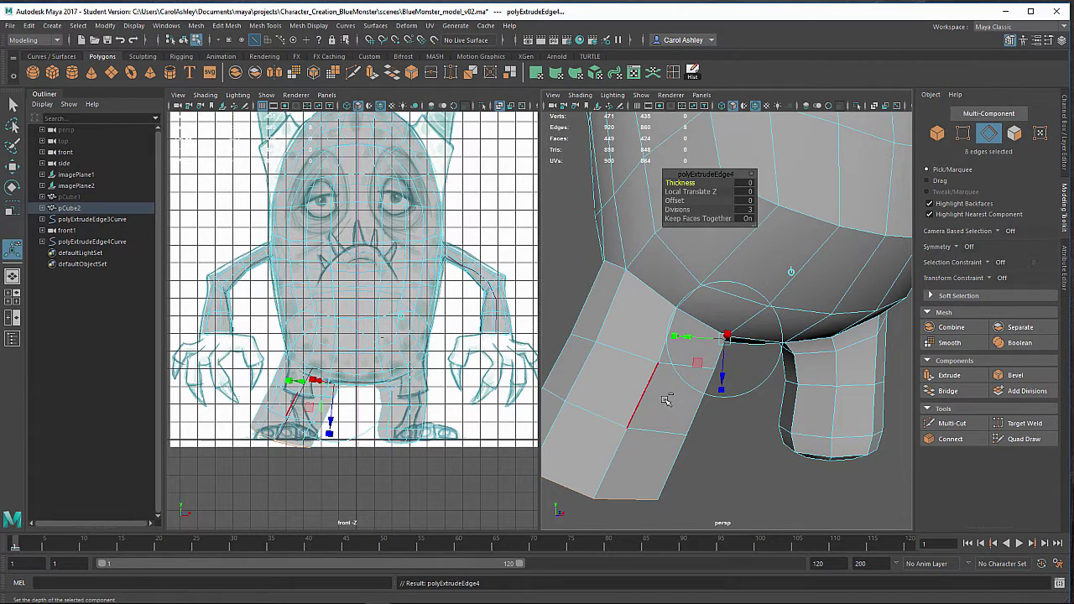
pyautogui.hotkey('ctrl', 'z')
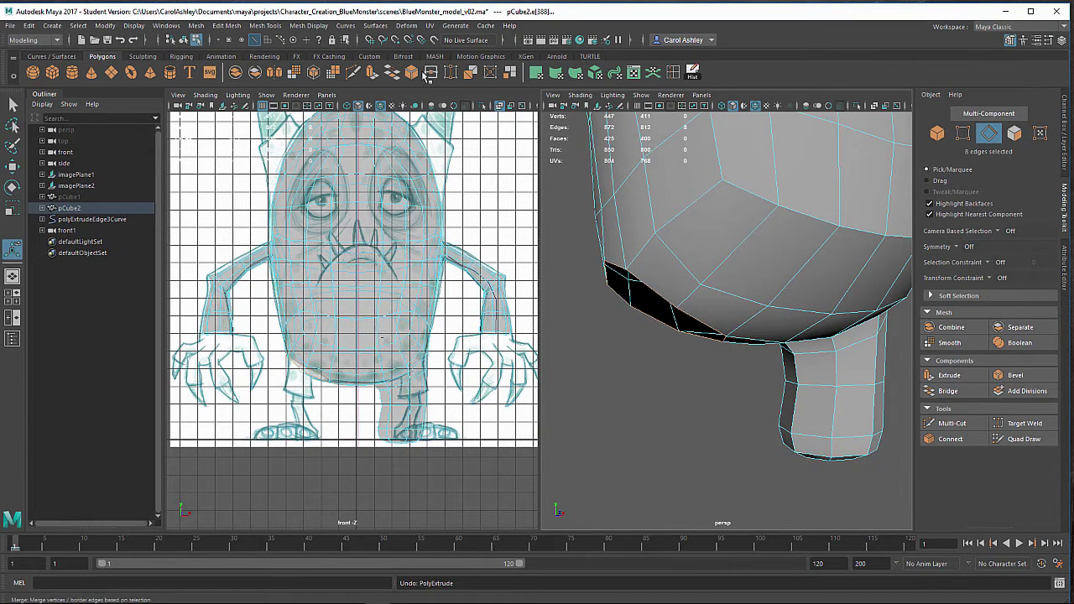
pyautogui.click(385, 175)
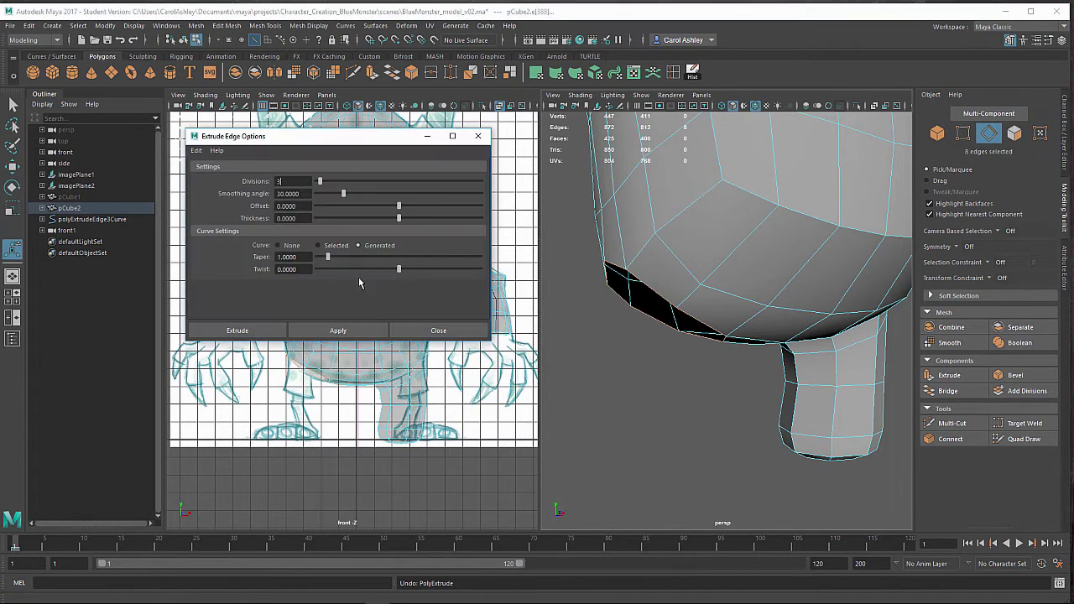
pyautogui.click(319, 245)
pyautogui.moveTo(321, 181); pyautogui.dragTo(270, 177)
pyautogui.click(238, 331)
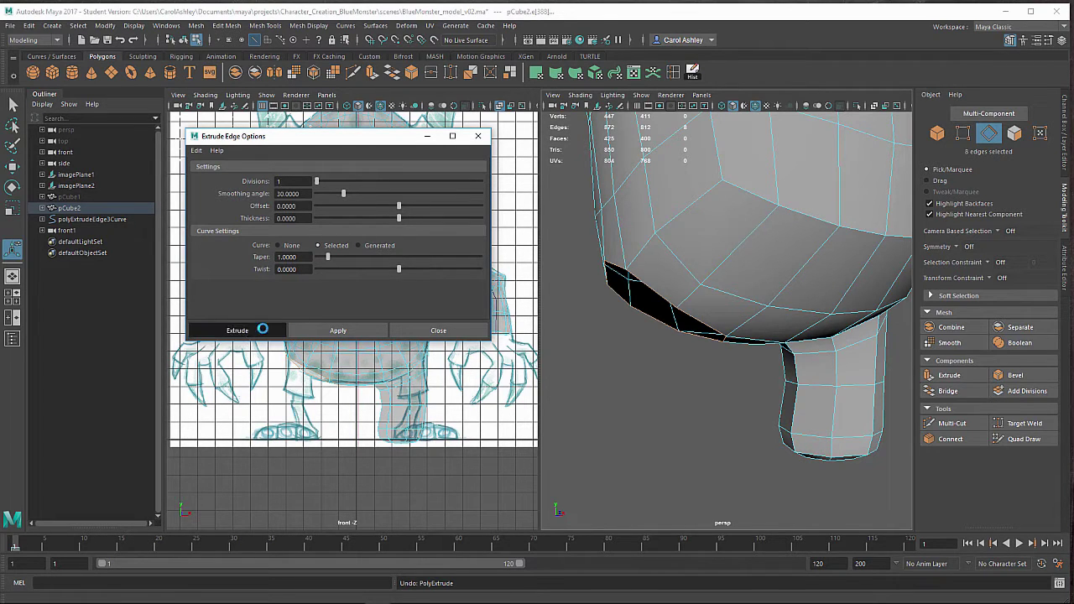
pyautogui.click(794, 271)
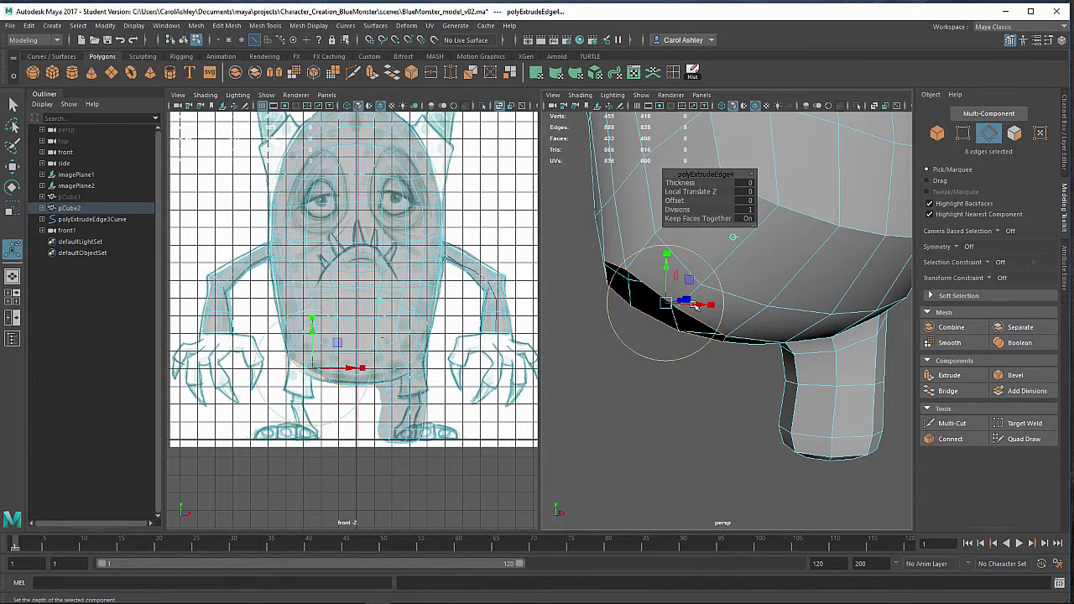
# Step: Move the extruded edge loop down slightly and scale it inward to form a narrow rim inside the opening
pyautogui.moveTo(667, 266); pyautogui.dragTo(668, 289)
pyautogui.keyDown('alt'); pyautogui.moveTo(629, 335); pyautogui.dragTo(698, 317); pyautogui.keyUp('alt')
pyautogui.click(695, 264)
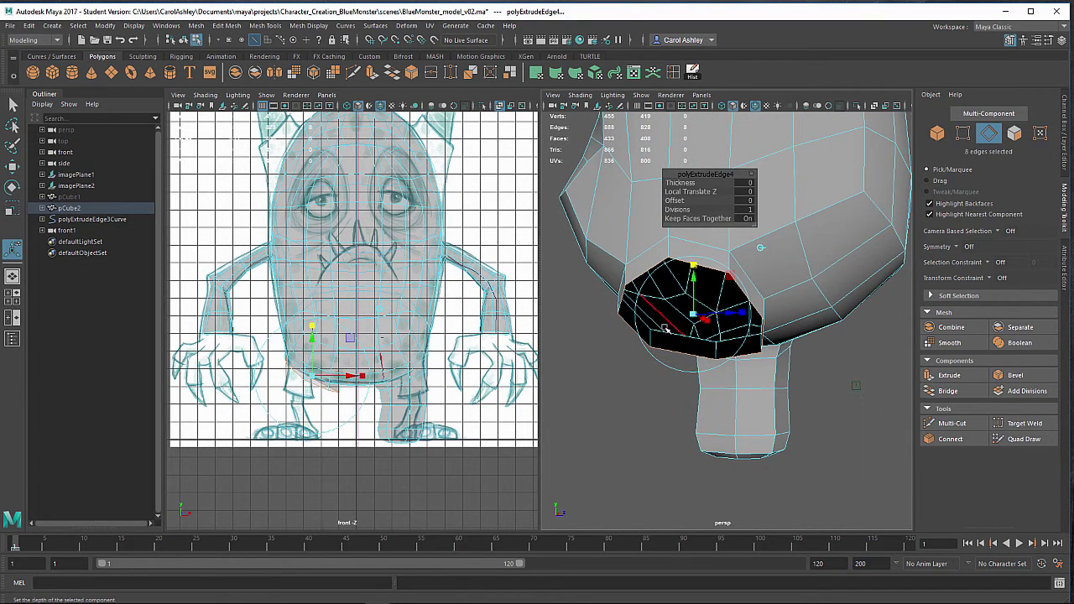
pyautogui.keyDown('alt'); pyautogui.moveTo(695, 267); pyautogui.dragTo(582, 355); pyautogui.keyUp('alt')
pyautogui.keyDown('alt'); pyautogui.moveTo(587, 356); pyautogui.dragTo(674, 360, button='right'); pyautogui.keyUp('alt')
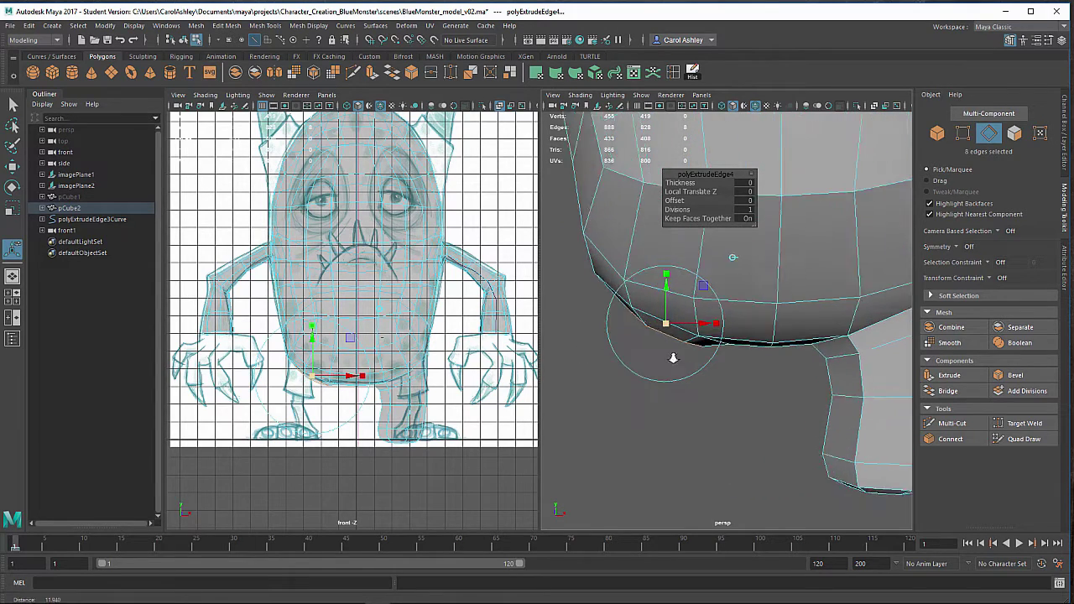
pyautogui.keyDown('alt'); pyautogui.moveTo(674, 360); pyautogui.dragTo(710, 315); pyautogui.keyUp('alt')
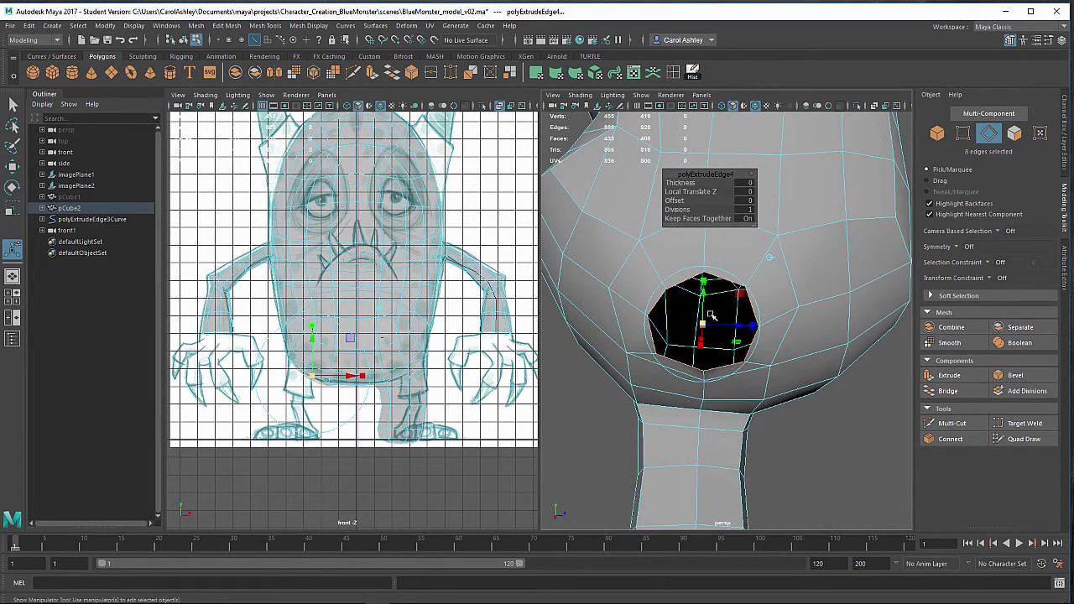
# Step: Examine the new rim around the leg opening from several angles and compare it with the shaped leg's joint
pyautogui.keyDown('alt'); pyautogui.moveTo(753, 370); pyautogui.dragTo(594, 389); pyautogui.keyUp('alt')
pyautogui.keyDown('alt'); pyautogui.moveTo(738, 412); pyautogui.dragTo(791, 406, button='right'); pyautogui.keyUp('alt')
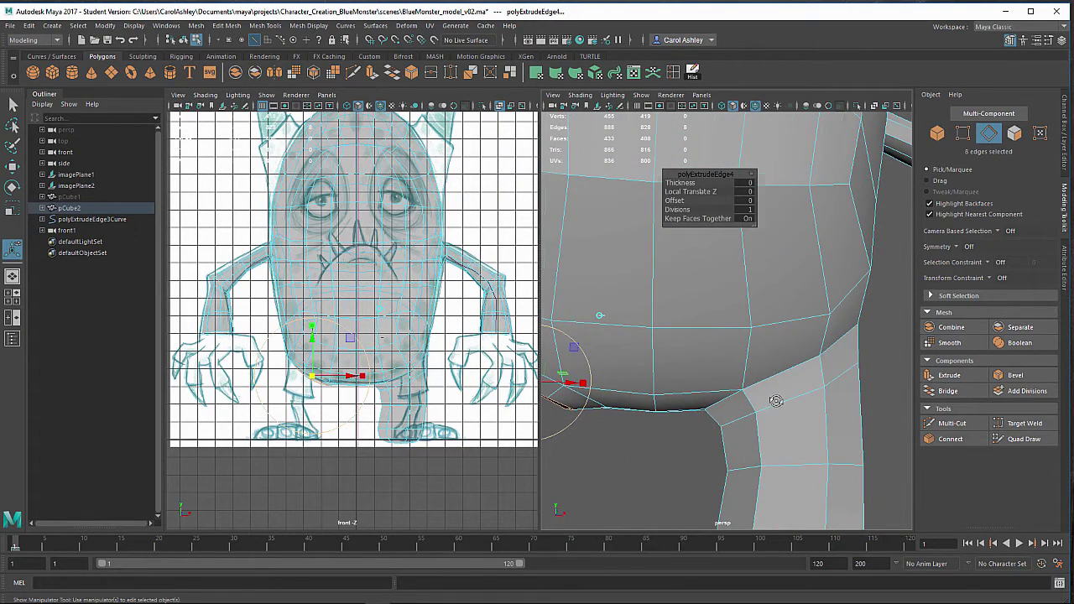
pyautogui.keyDown('alt'); pyautogui.moveTo(776, 401); pyautogui.dragTo(822, 384); pyautogui.keyUp('alt')
pyautogui.keyDown('alt'); pyautogui.moveTo(822, 384); pyautogui.dragTo(866, 384, button='middle'); pyautogui.keyUp('alt')
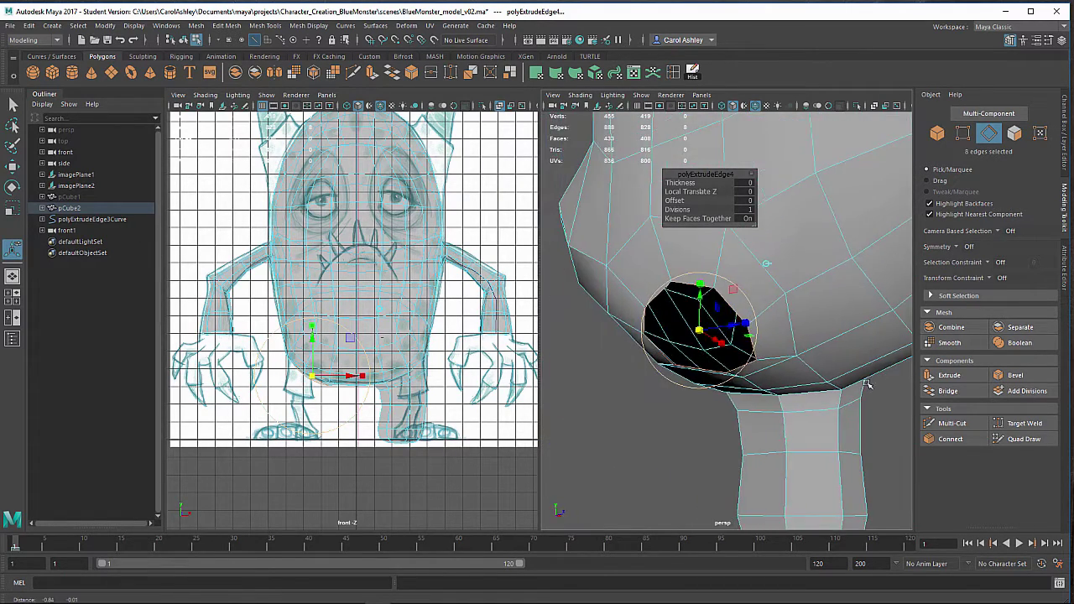
pyautogui.keyDown('alt'); pyautogui.moveTo(868, 384); pyautogui.dragTo(868, 329); pyautogui.keyUp('alt')
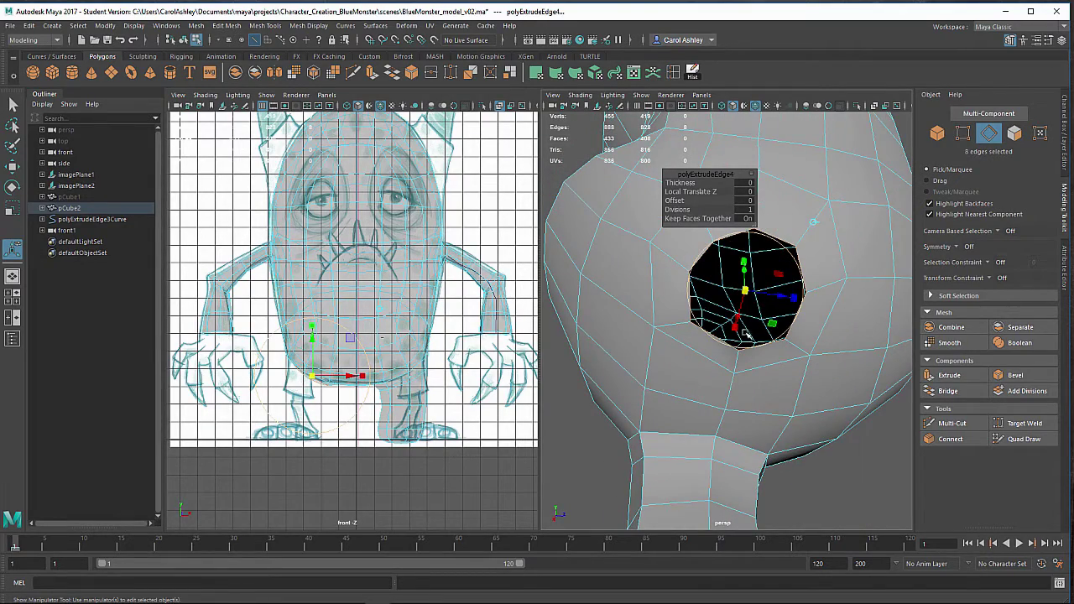
pyautogui.keyDown('alt'); pyautogui.moveTo(745, 334); pyautogui.dragTo(579, 425); pyautogui.keyUp('alt')
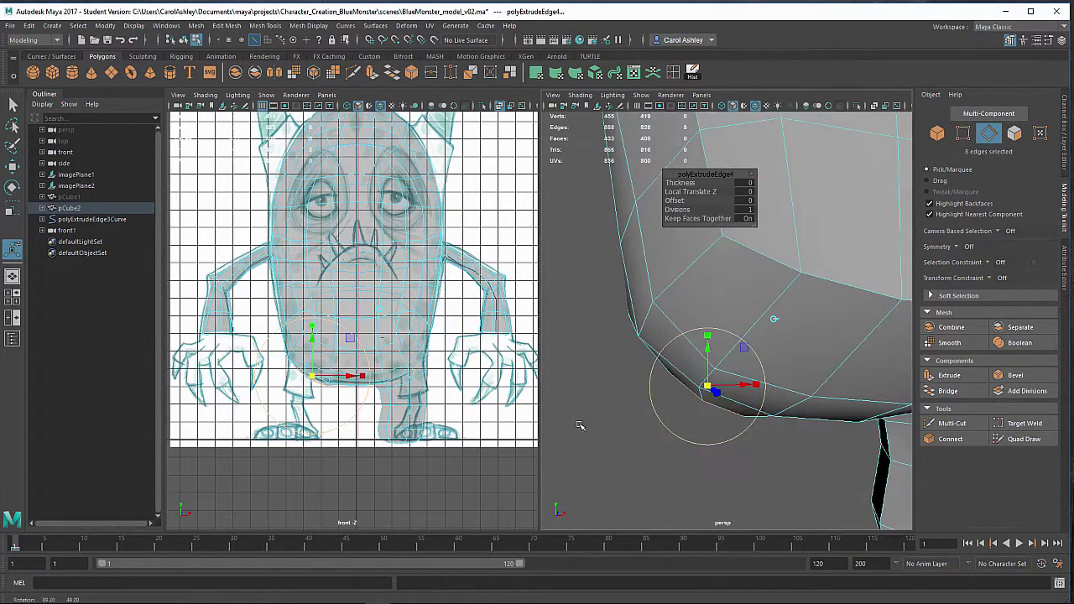
pyautogui.keyDown('alt'); pyautogui.moveTo(703, 404); pyautogui.dragTo(706, 377); pyautogui.keyUp('alt')
pyautogui.keyDown('alt'); pyautogui.moveTo(706, 377); pyautogui.dragTo(707, 347, button='middle'); pyautogui.keyUp('alt')
pyautogui.keyDown('alt'); pyautogui.moveTo(710, 356); pyautogui.dragTo(794, 362); pyautogui.keyUp('alt')
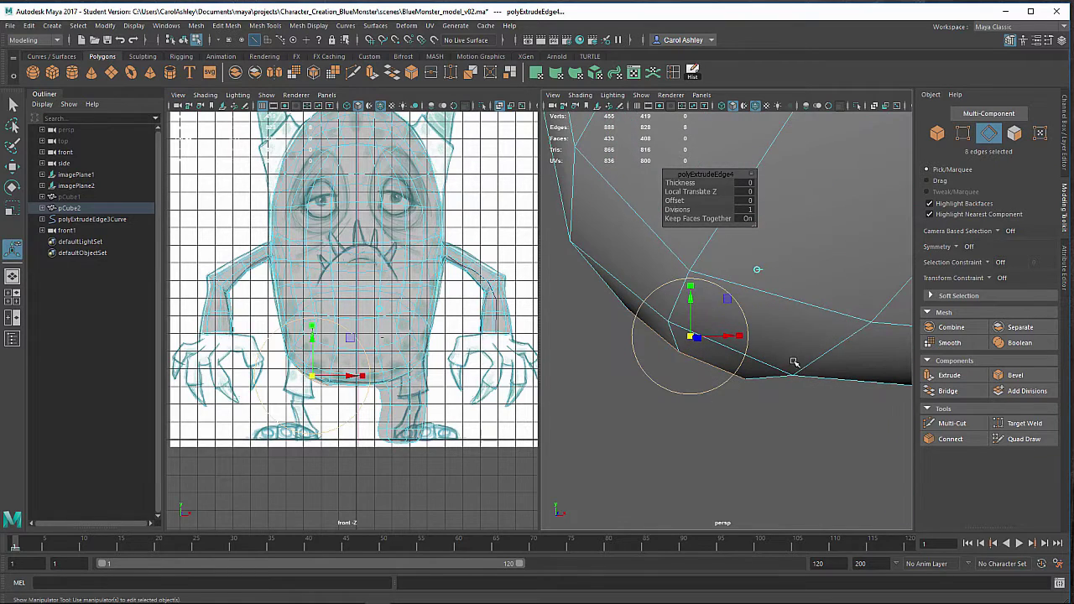
# Step: Extrude the rim's border edges again with world-aligned axes, pull them down a short distance and scale them inward to about 0.73
pyautogui.hotkey('ctrl', 'e')
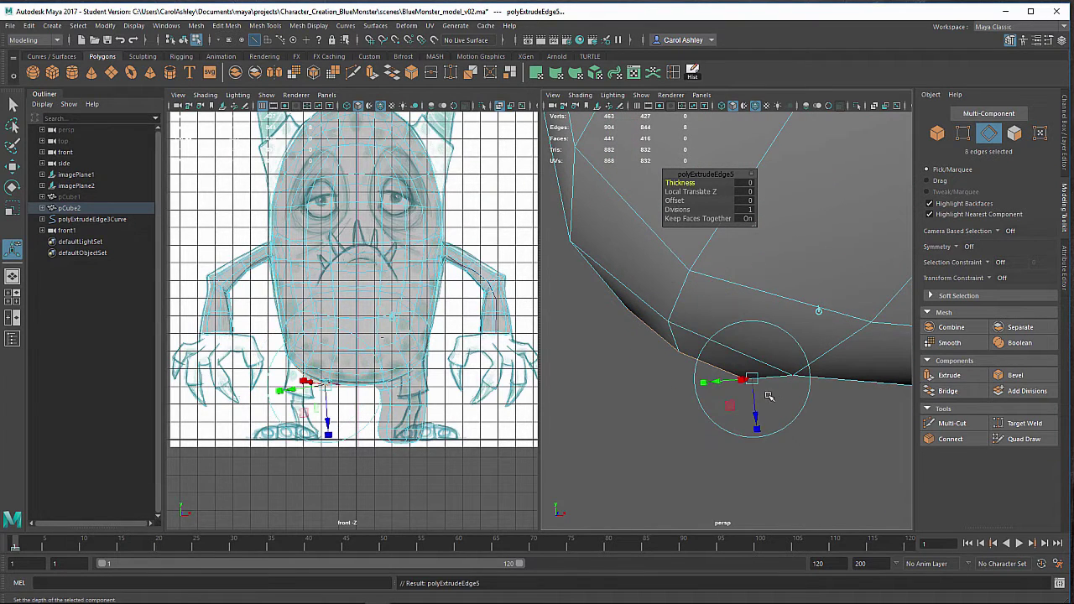
pyautogui.click(818, 311)
pyautogui.keyDown('alt'); pyautogui.moveTo(780, 372); pyautogui.dragTo(820, 273); pyautogui.keyUp('alt')
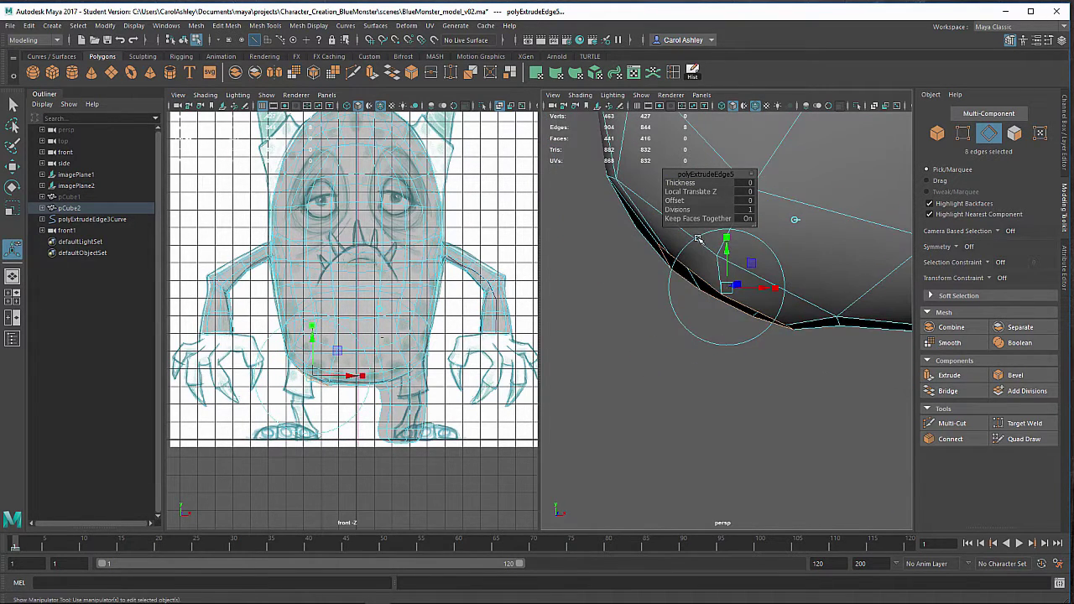
pyautogui.moveTo(728, 252); pyautogui.dragTo(726, 292)
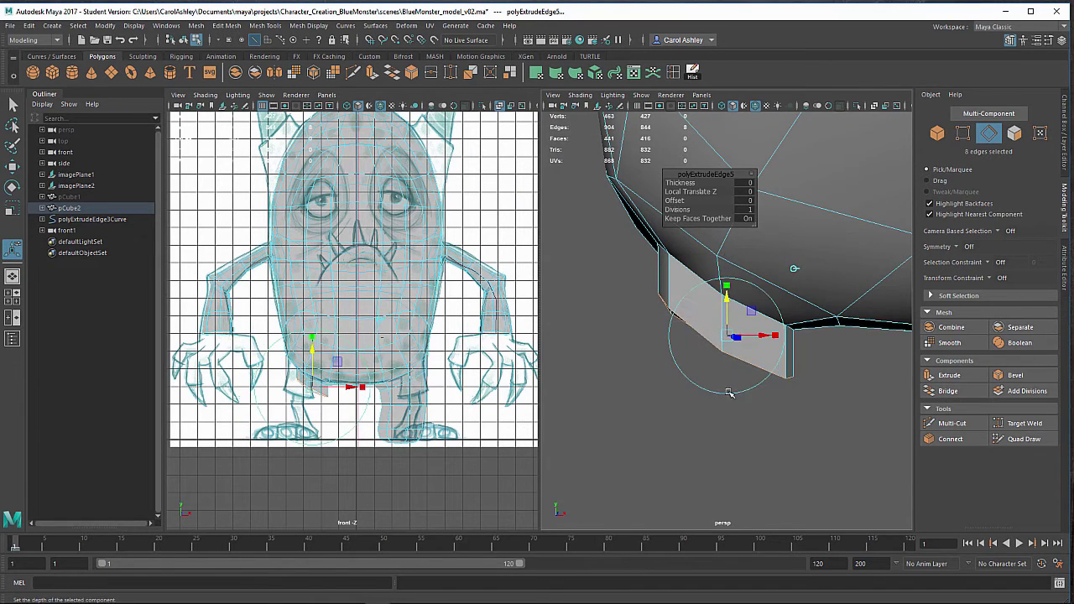
pyautogui.keyDown('alt'); pyautogui.moveTo(695, 384); pyautogui.dragTo(720, 384); pyautogui.keyUp('alt')
pyautogui.click(722, 285)
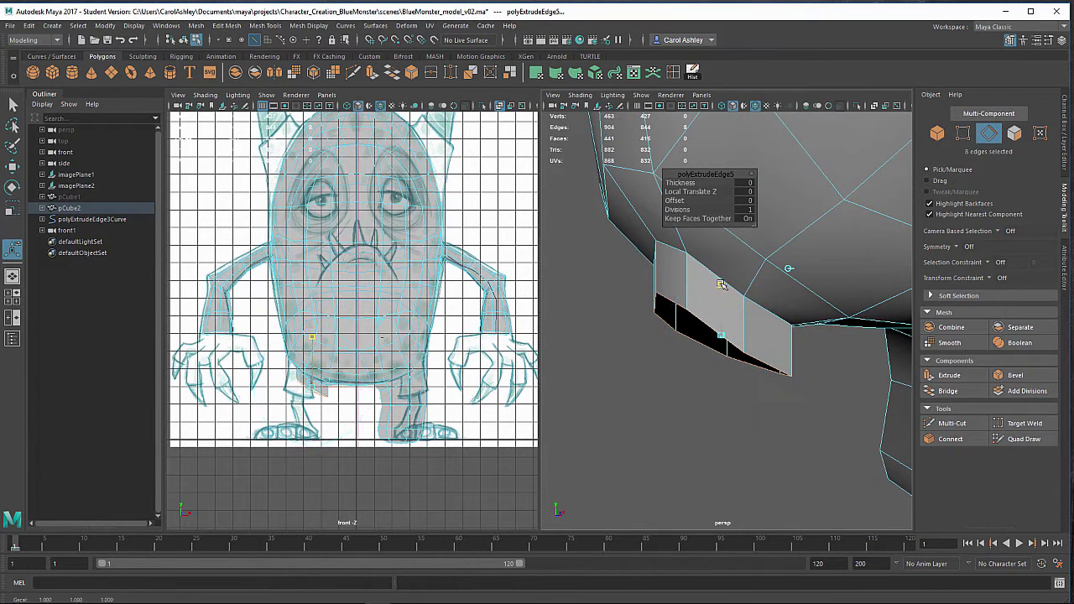
pyautogui.moveTo(723, 336); pyautogui.dragTo(713, 341)
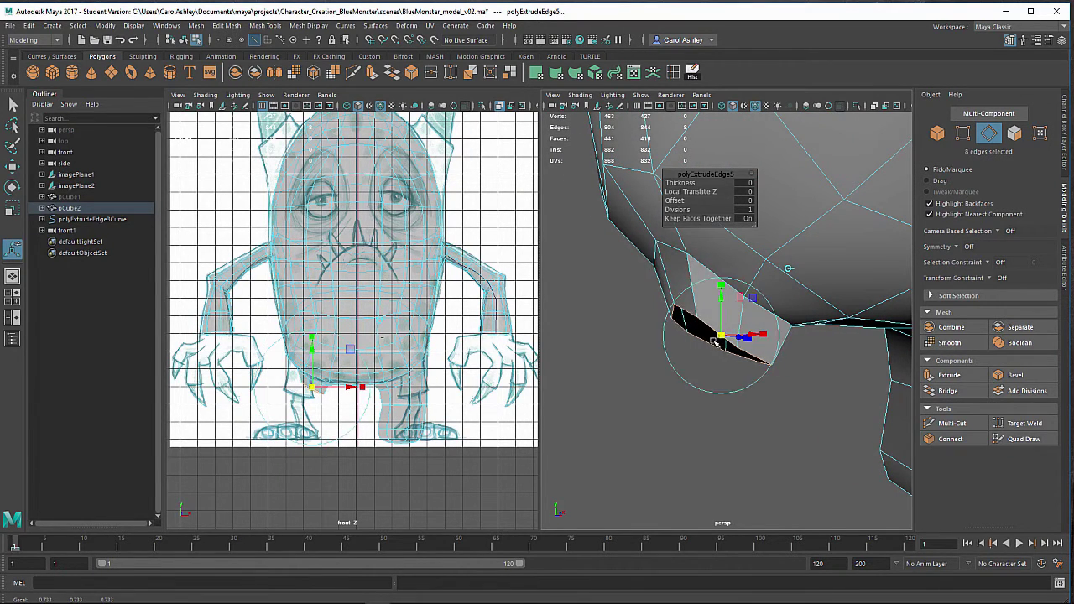
# Step: Move the two outer edges at the top of the new leg stub sideways to X of about -3.75, following the front reference
pyautogui.keyDown('alt'); pyautogui.moveTo(777, 408); pyautogui.dragTo(784, 372); pyautogui.keyUp('alt')
pyautogui.keyDown('alt'); pyautogui.moveTo(783, 372); pyautogui.dragTo(775, 357, button='right'); pyautogui.keyUp('alt')
pyautogui.keyDown('alt'); pyautogui.moveTo(774, 358); pyautogui.dragTo(751, 453); pyautogui.keyUp('alt')
pyautogui.keyDown('alt'); pyautogui.moveTo(327, 359); pyautogui.dragTo(485, 324, button='right'); pyautogui.keyUp('alt')
pyautogui.keyDown('alt'); pyautogui.moveTo(318, 344); pyautogui.dragTo(380, 233, button='middle'); pyautogui.keyUp('alt')
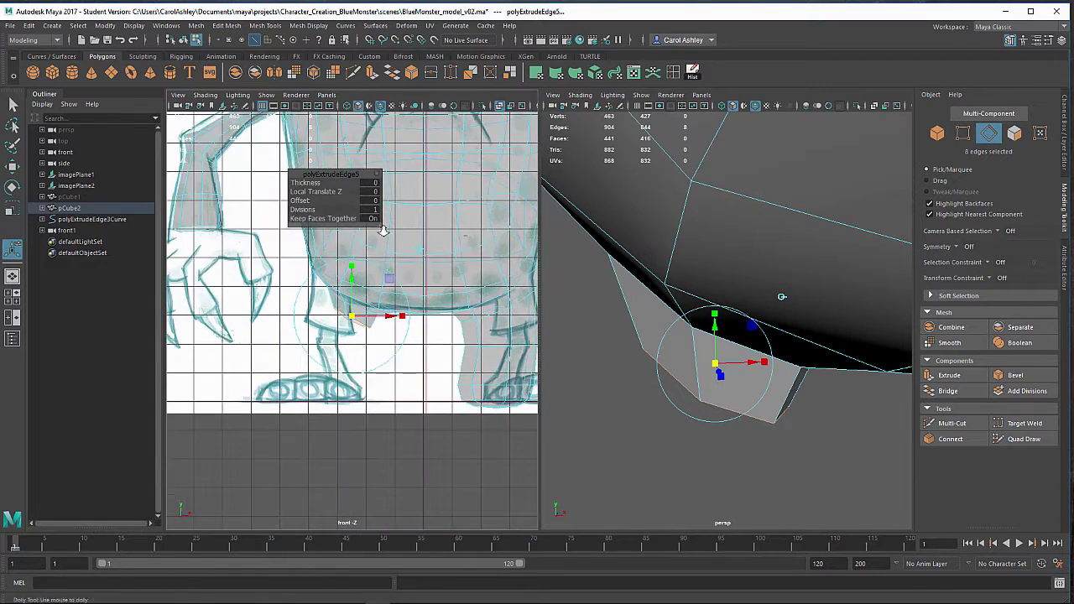
pyautogui.keyDown('alt'); pyautogui.moveTo(380, 232); pyautogui.dragTo(458, 227, button='right'); pyautogui.keyUp('alt')
pyautogui.keyDown('alt'); pyautogui.moveTo(458, 226); pyautogui.dragTo(448, 329, button='middle'); pyautogui.keyUp('alt')
pyautogui.keyDown('alt'); pyautogui.moveTo(635, 284); pyautogui.dragTo(684, 334); pyautogui.keyUp('alt')
pyautogui.click(717, 295)
pyautogui.press('w')
pyautogui.moveTo(751, 303); pyautogui.dragTo(735, 289)
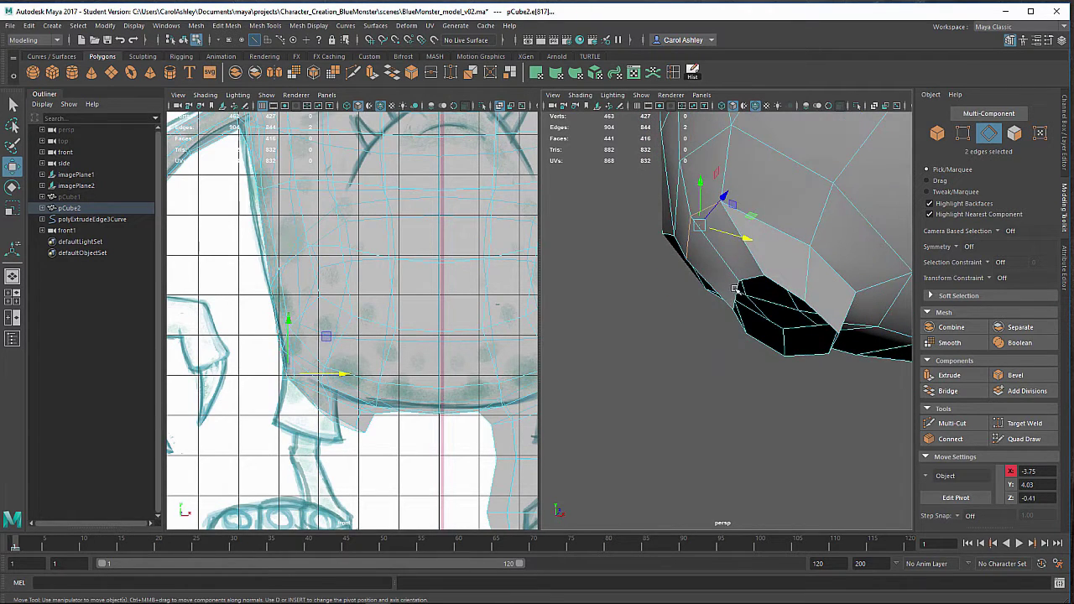
# Step: Select the stub's whole lower border loop, scale it flatter and wider, and shift it sideways to X of about -2.85
pyautogui.click(749, 282)
pyautogui.keyDown('shift'); pyautogui.click(734, 294); pyautogui.keyUp('shift')
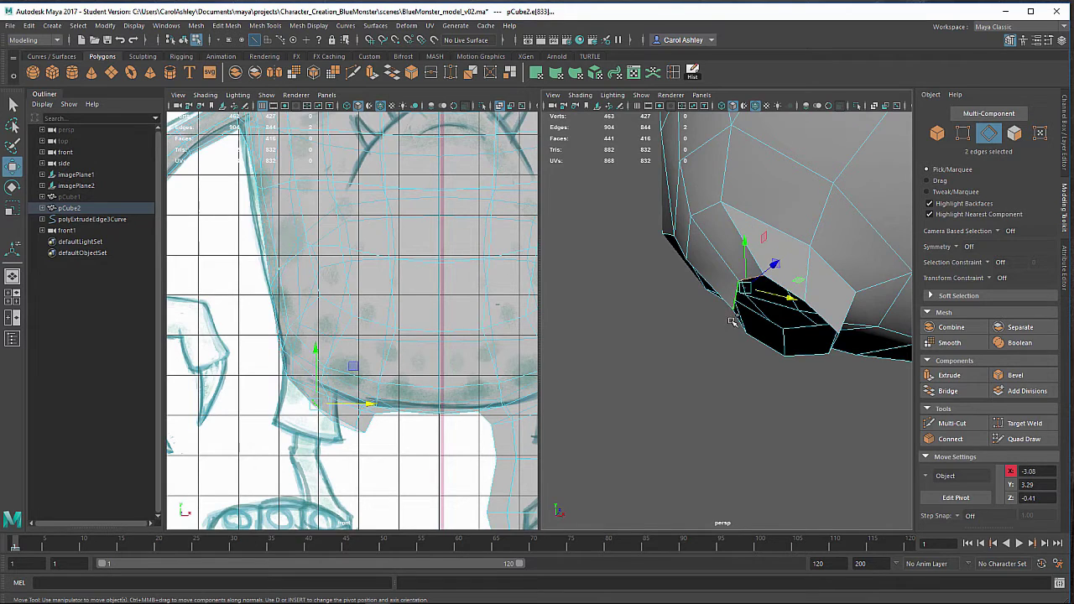
pyautogui.keyDown('alt'); pyautogui.moveTo(723, 326); pyautogui.dragTo(703, 263); pyautogui.keyUp('alt')
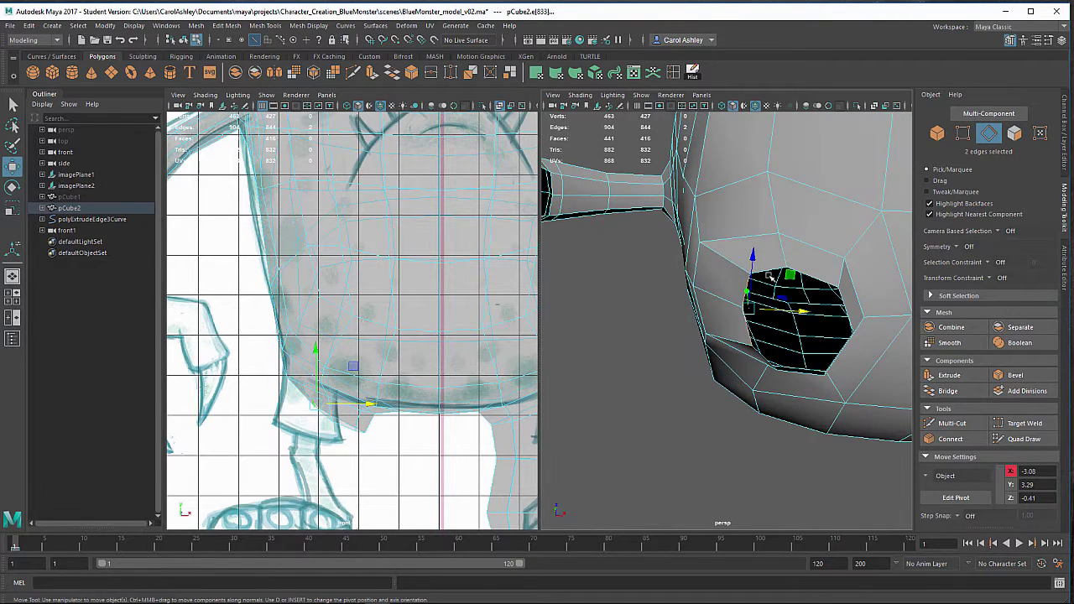
pyautogui.doubleClick(819, 279)
pyautogui.keyDown('alt'); pyautogui.moveTo(796, 331); pyautogui.dragTo(793, 354); pyautogui.keyUp('alt')
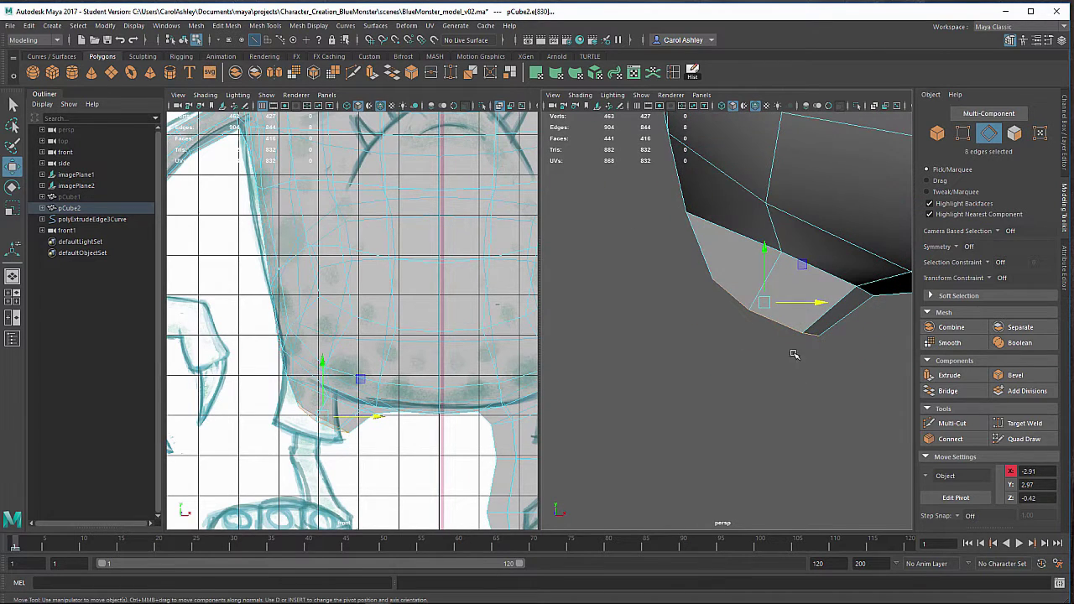
pyautogui.press('r')
pyautogui.moveTo(762, 254); pyautogui.dragTo(853, 259)
pyautogui.press('e')
pyautogui.press('w')
pyautogui.keyDown('alt'); pyautogui.moveTo(818, 325); pyautogui.dragTo(791, 395, button='middle'); pyautogui.keyUp('alt')
pyautogui.keyDown('alt'); pyautogui.moveTo(817, 330); pyautogui.dragTo(841, 274); pyautogui.keyUp('alt')
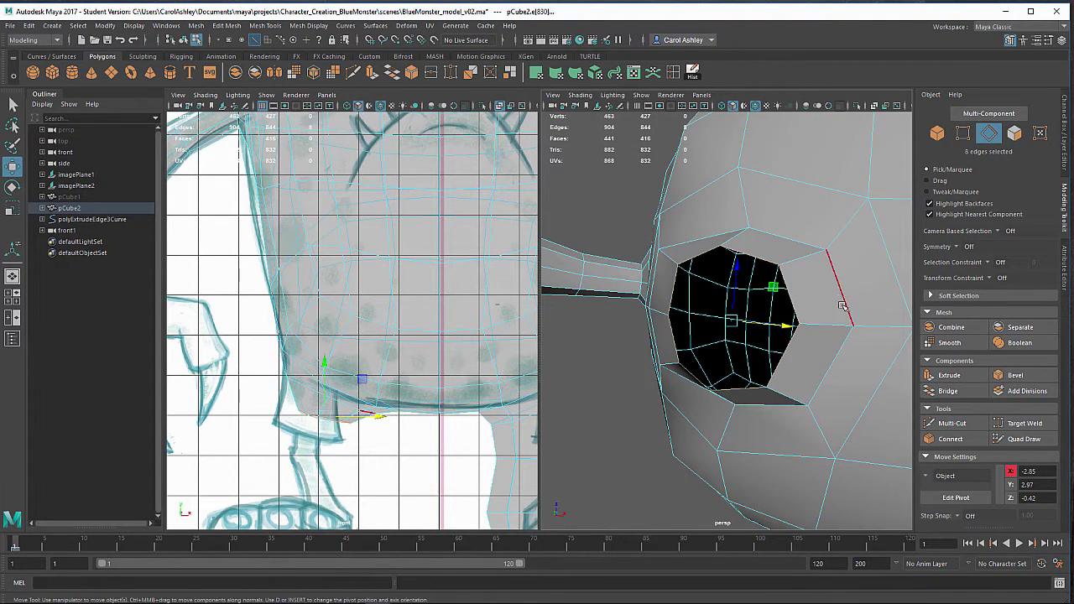
# Step: Move the two inner edges of the stub's upper loop toward the leg opening, to X of about -2.04
pyautogui.click(842, 306)
pyautogui.keyDown('shift'); pyautogui.click(845, 346); pyautogui.keyUp('shift')
pyautogui.moveTo(875, 335); pyautogui.dragTo(850, 338)
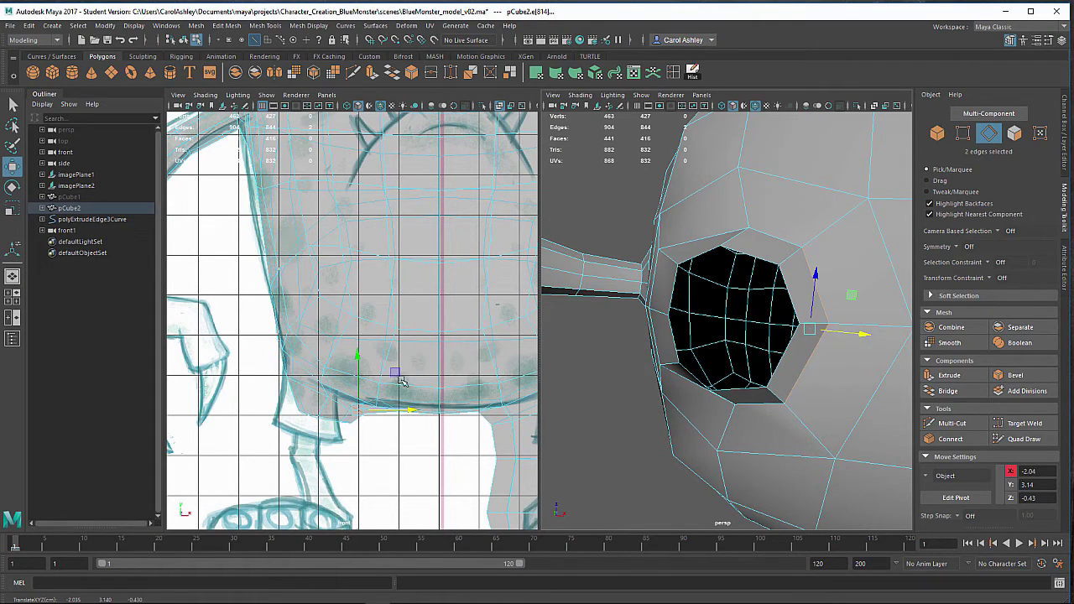
# Step: Select the entire upper edge loop of the stub, scale it inward and move it outward to X -3.00
pyautogui.keyDown('alt'); pyautogui.moveTo(401, 380); pyautogui.dragTo(515, 341, button='right'); pyautogui.keyUp('alt')
pyautogui.keyDown('alt'); pyautogui.moveTo(515, 341); pyautogui.dragTo(531, 207, button='middle'); pyautogui.keyUp('alt')
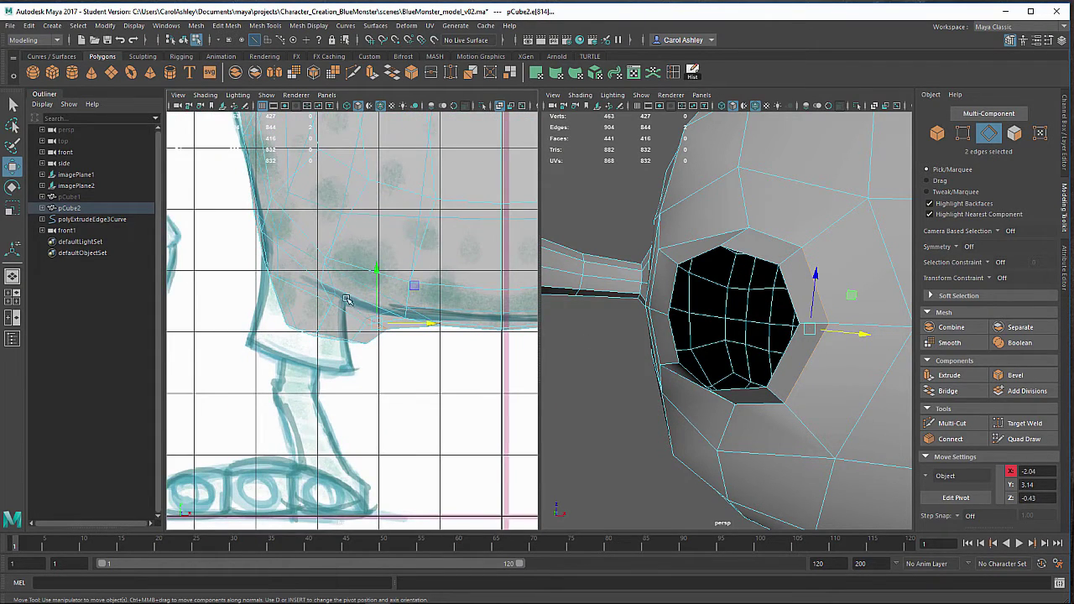
pyautogui.keyDown('alt'); pyautogui.moveTo(751, 311); pyautogui.dragTo(767, 327); pyautogui.keyUp('alt')
pyautogui.doubleClick(738, 246)
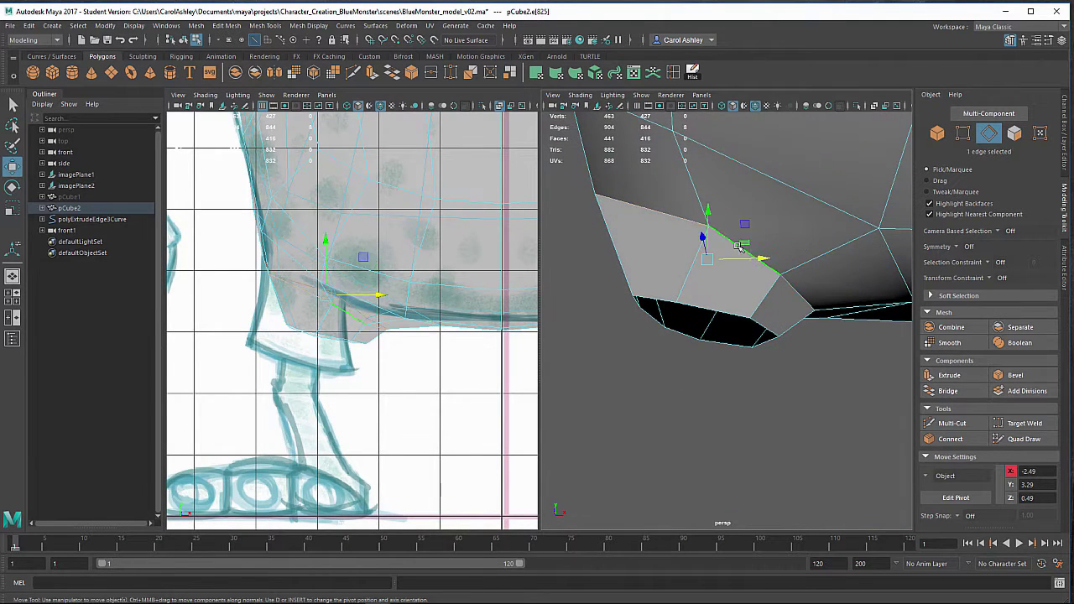
pyautogui.press('t')
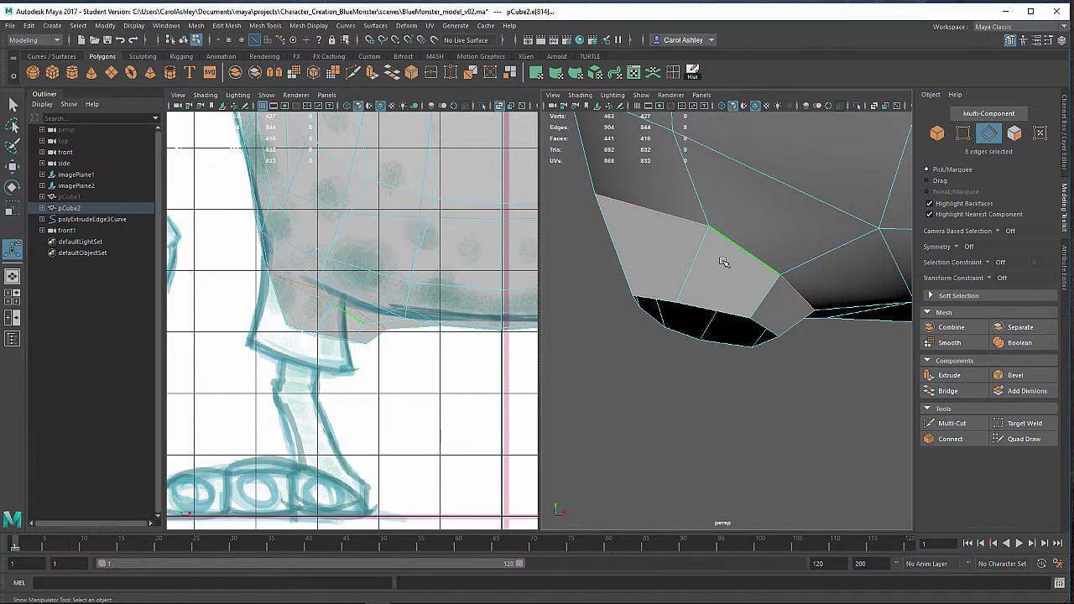
pyautogui.press('r')
pyautogui.moveTo(719, 262); pyautogui.dragTo(674, 267)
pyautogui.press('w')
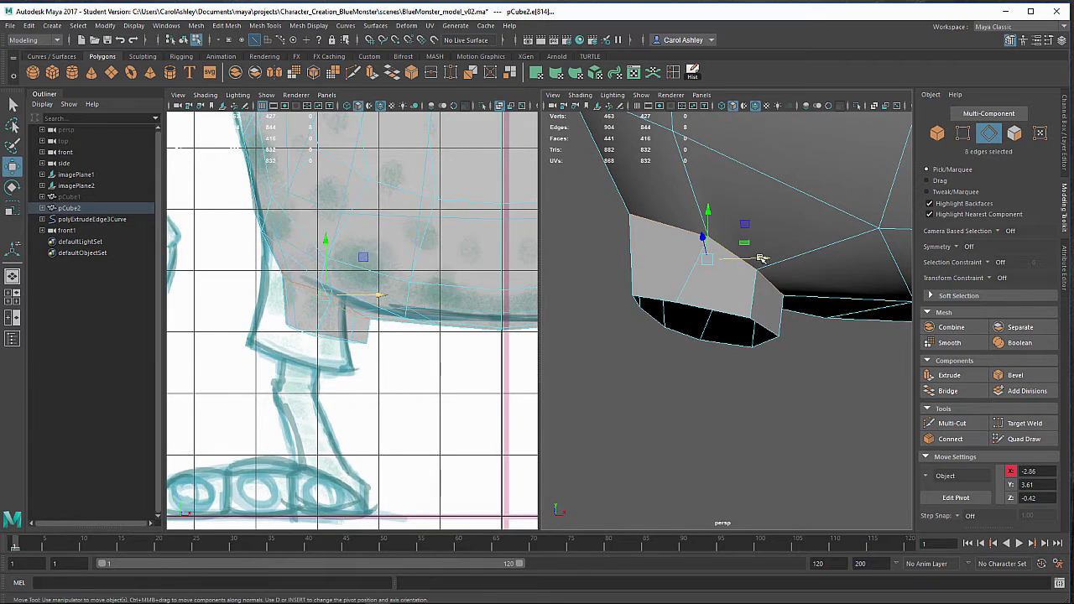
pyautogui.moveTo(761, 258); pyautogui.dragTo(746, 261)
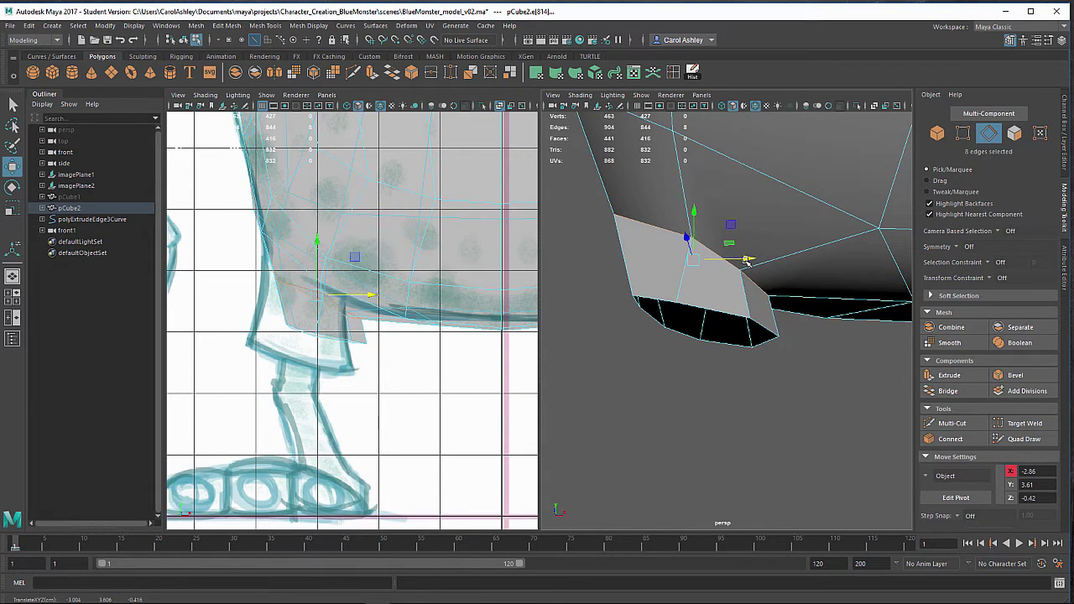
# Step: Examine the stub against the front leg drawing and from several angles in the perspective view
pyautogui.keyDown('alt'); pyautogui.moveTo(416, 351); pyautogui.dragTo(390, 285, button='middle'); pyautogui.keyUp('alt')
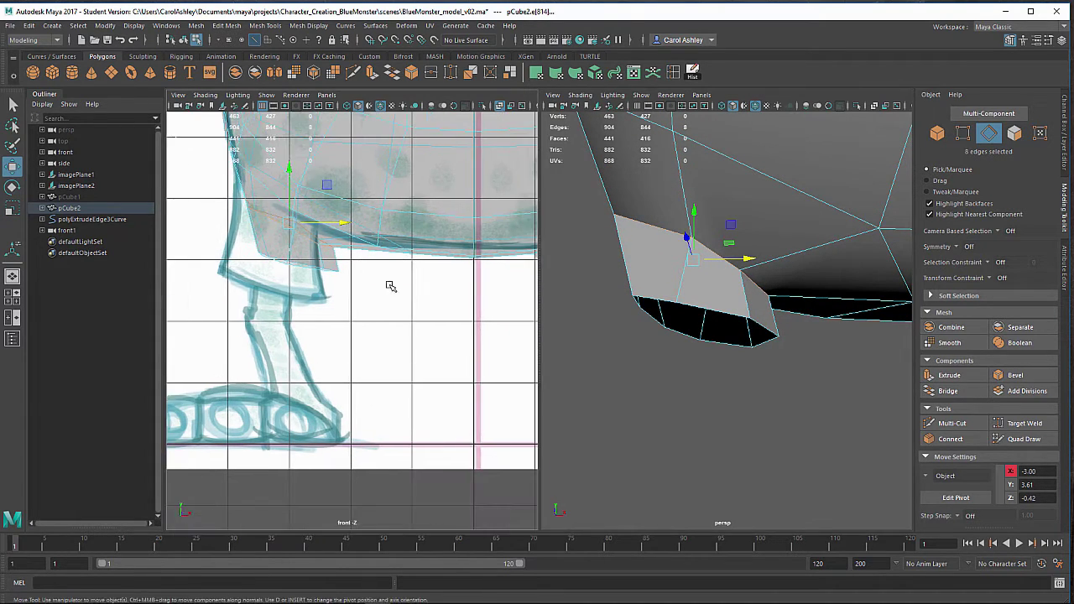
pyautogui.keyDown('alt'); pyautogui.moveTo(390, 285); pyautogui.dragTo(398, 277); pyautogui.keyUp('alt')
pyautogui.keyDown('alt'); pyautogui.moveTo(398, 278); pyautogui.dragTo(433, 314, button='middle'); pyautogui.keyUp('alt')
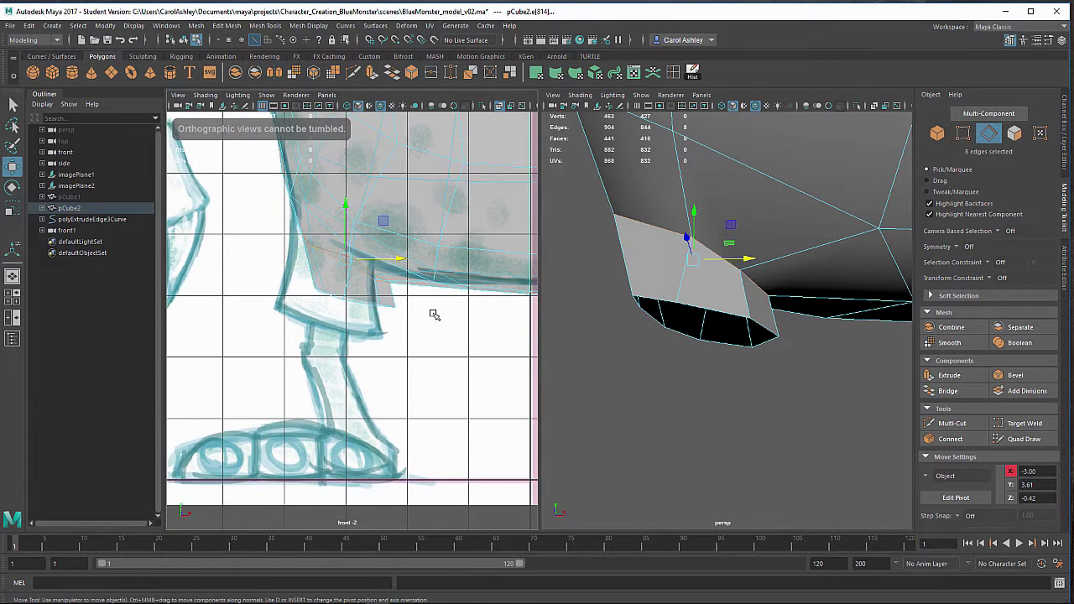
pyautogui.keyDown('alt'); pyautogui.moveTo(657, 361); pyautogui.dragTo(700, 325); pyautogui.keyUp('alt')
pyautogui.keyDown('alt'); pyautogui.moveTo(800, 342); pyautogui.dragTo(688, 350); pyautogui.keyUp('alt')
pyautogui.scroll(-5, 821, 343)
pyautogui.keyDown('alt'); pyautogui.moveTo(692, 346); pyautogui.dragTo(867, 349, button='right'); pyautogui.keyUp('alt')
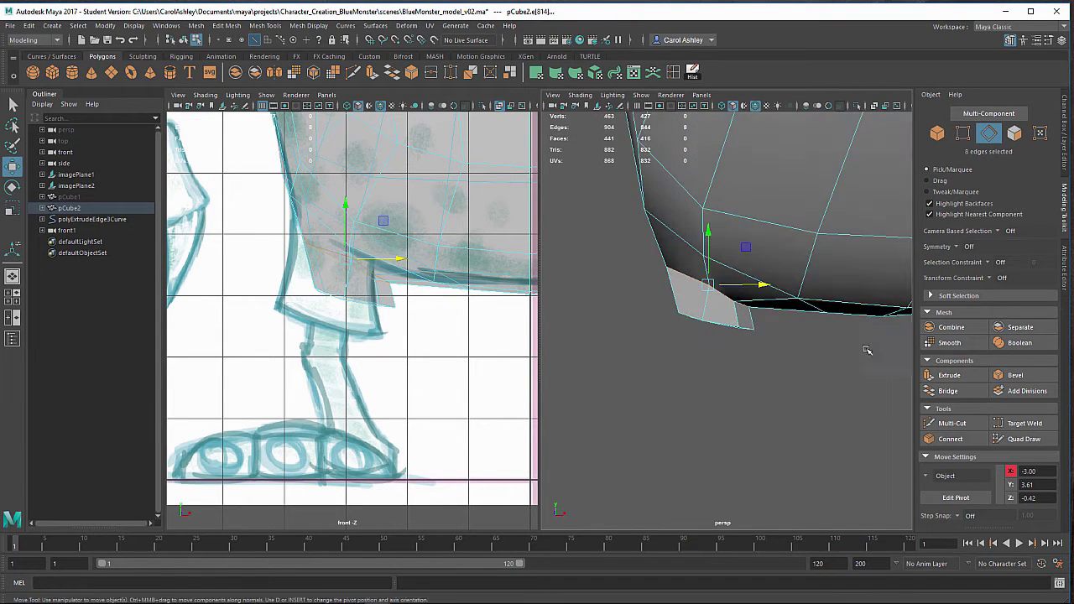
pyautogui.keyDown('alt'); pyautogui.moveTo(808, 354); pyautogui.dragTo(755, 344); pyautogui.keyUp('alt')
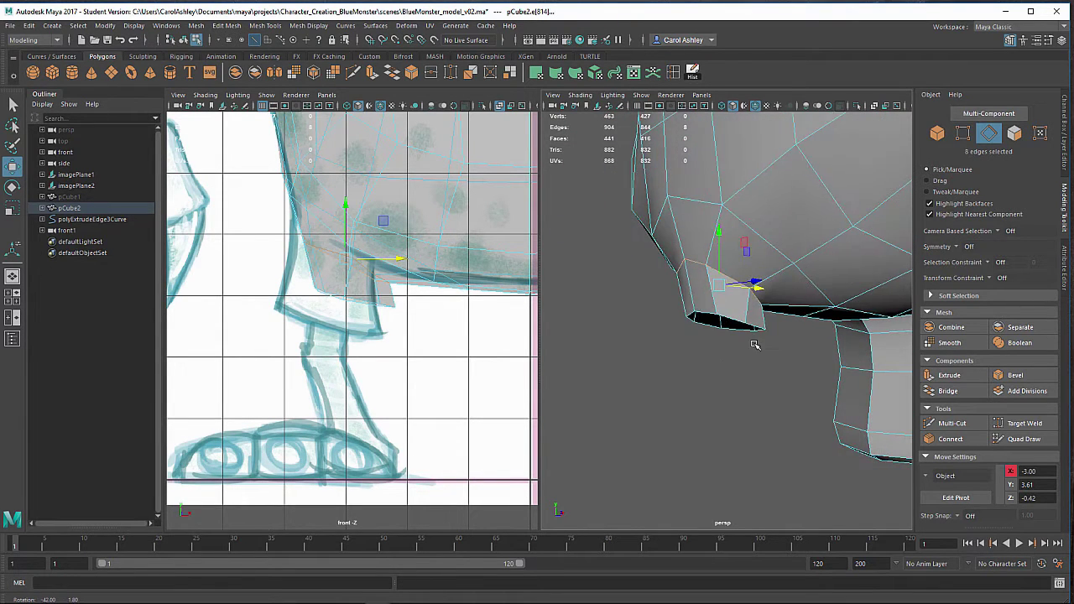
# Step: Move the two outer edges of the stub's lower border outward to X of about -3.64
pyautogui.click(699, 317)
pyautogui.keyDown('shift'); pyautogui.click(691, 313); pyautogui.keyUp('shift')
pyautogui.keyDown('alt'); pyautogui.moveTo(697, 366); pyautogui.dragTo(686, 370); pyautogui.keyUp('alt')
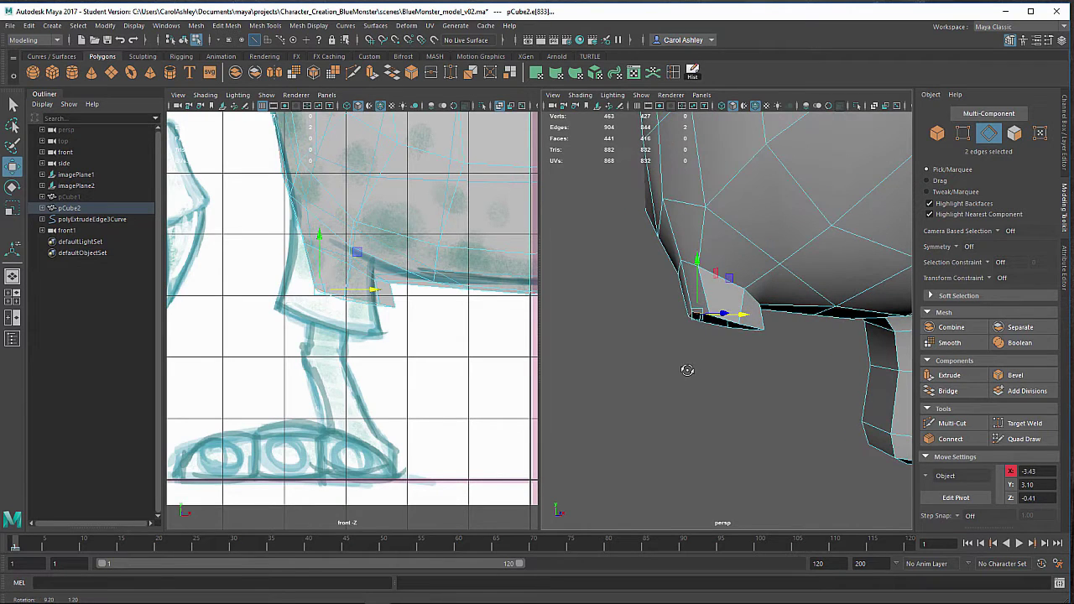
pyautogui.moveTo(736, 313); pyautogui.dragTo(730, 314)
pyautogui.keyDown('alt'); pyautogui.moveTo(730, 323); pyautogui.dragTo(705, 336); pyautogui.keyUp('alt')
pyautogui.keyDown('alt'); pyautogui.moveTo(716, 336); pyautogui.dragTo(740, 309, button='right'); pyautogui.keyUp('alt')
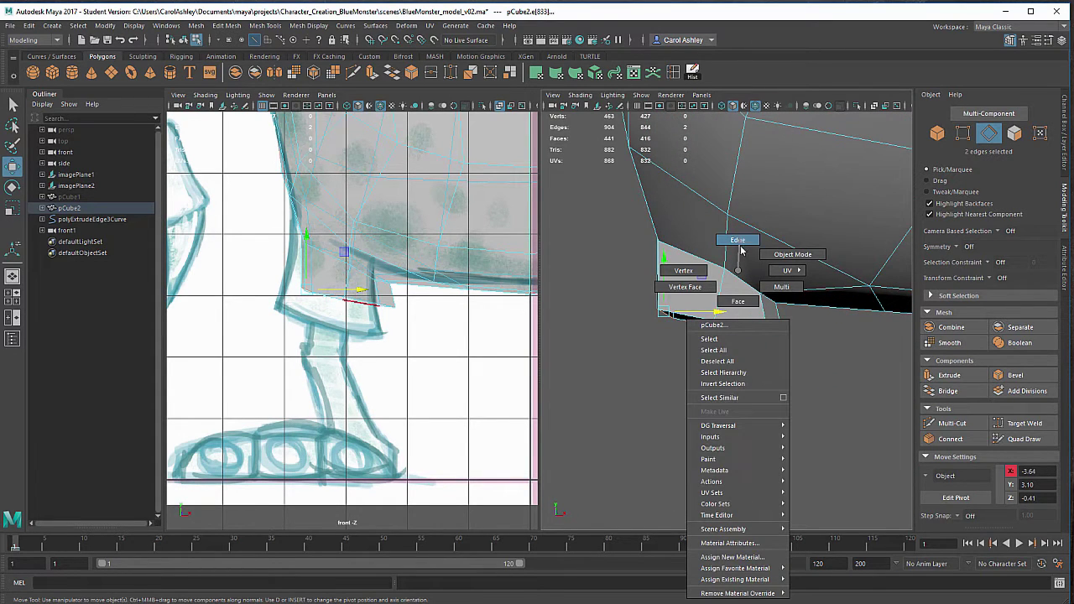
# Step: Select the stub's lower border loop, extrude it and pull the new edges down to the ankle of the reference leg
pyautogui.moveTo(741, 250); pyautogui.dragTo(740, 244, button='right')
pyautogui.doubleClick(729, 325)
pyautogui.keyDown('alt'); pyautogui.moveTo(730, 326); pyautogui.dragTo(732, 339); pyautogui.keyUp('alt')
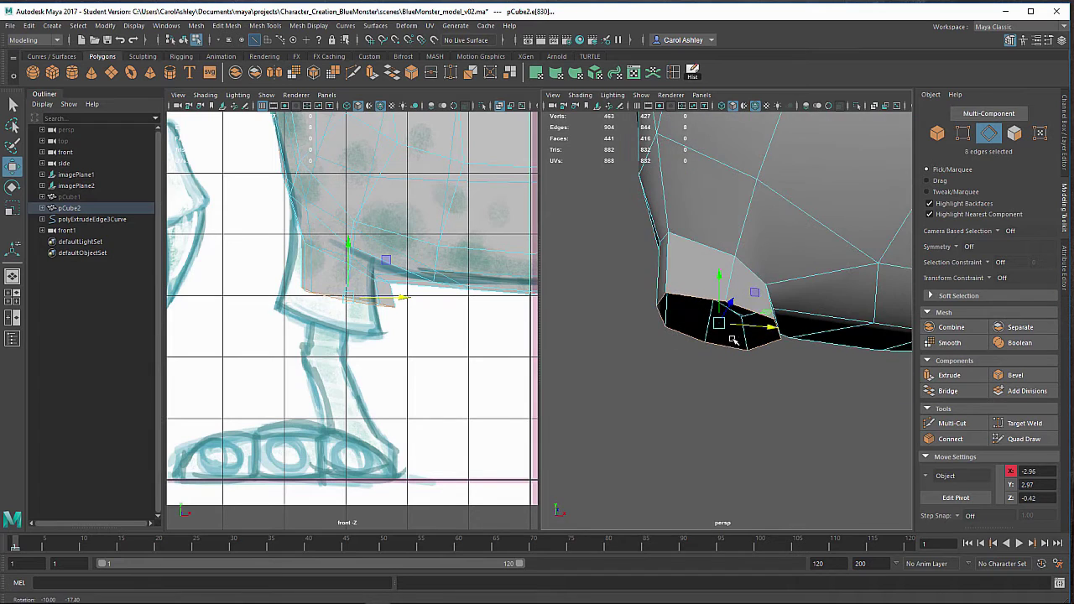
pyautogui.hotkey('ctrl', 'e')
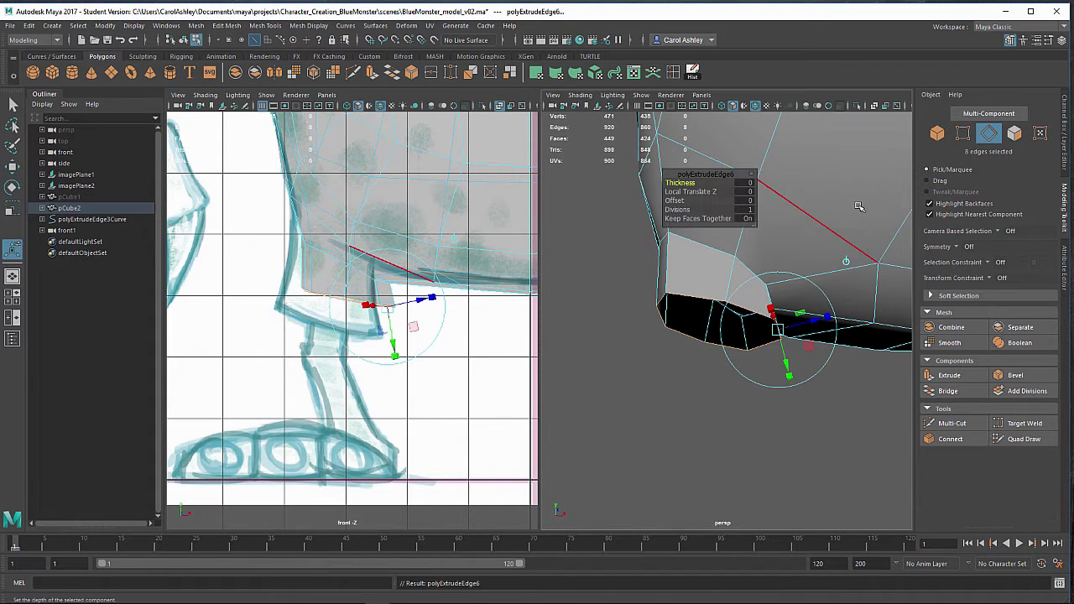
pyautogui.keyDown('alt'); pyautogui.moveTo(730, 458); pyautogui.dragTo(731, 366); pyautogui.keyUp('alt')
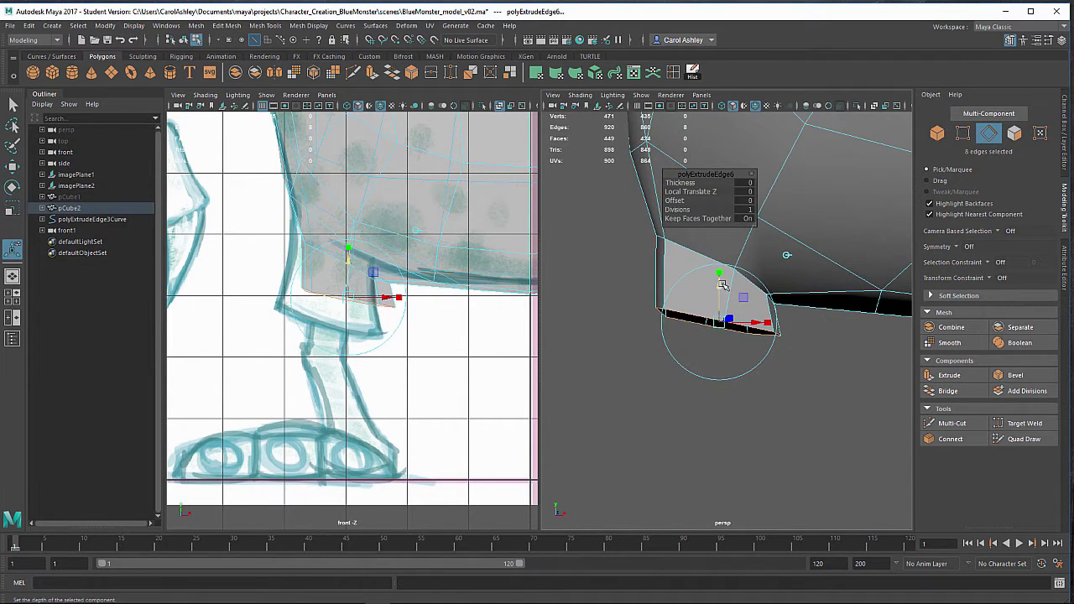
pyautogui.moveTo(722, 283); pyautogui.dragTo(710, 403)
pyautogui.scroll(-3, 743, 379)
pyautogui.moveTo(712, 321); pyautogui.dragTo(712, 377)
# Step: Scale the leg's bottom edge loop inward so the extruded leg tapers toward the ankle
pyautogui.keyDown('alt'); pyautogui.moveTo(681, 435); pyautogui.dragTo(669, 428); pyautogui.keyUp('alt')
pyautogui.keyDown('alt'); pyautogui.moveTo(668, 428); pyautogui.dragTo(769, 434, button='right'); pyautogui.keyUp('alt')
pyautogui.keyDown('alt'); pyautogui.moveTo(769, 433); pyautogui.dragTo(783, 407, button='middle'); pyautogui.keyUp('alt')
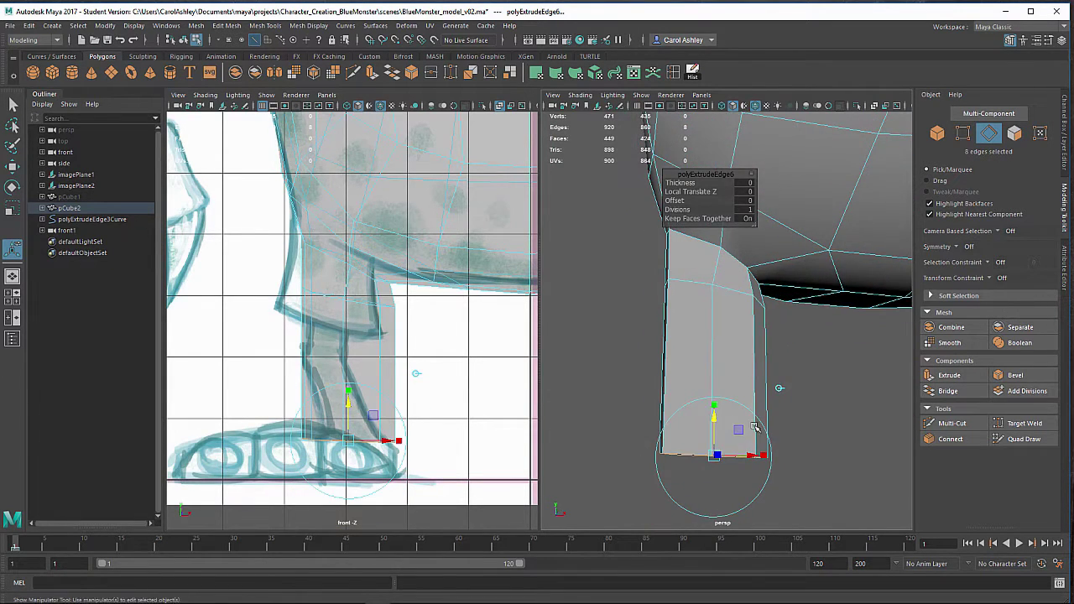
pyautogui.click(714, 403)
pyautogui.keyDown('alt'); pyautogui.moveTo(698, 472); pyautogui.dragTo(752, 391); pyautogui.keyUp('alt')
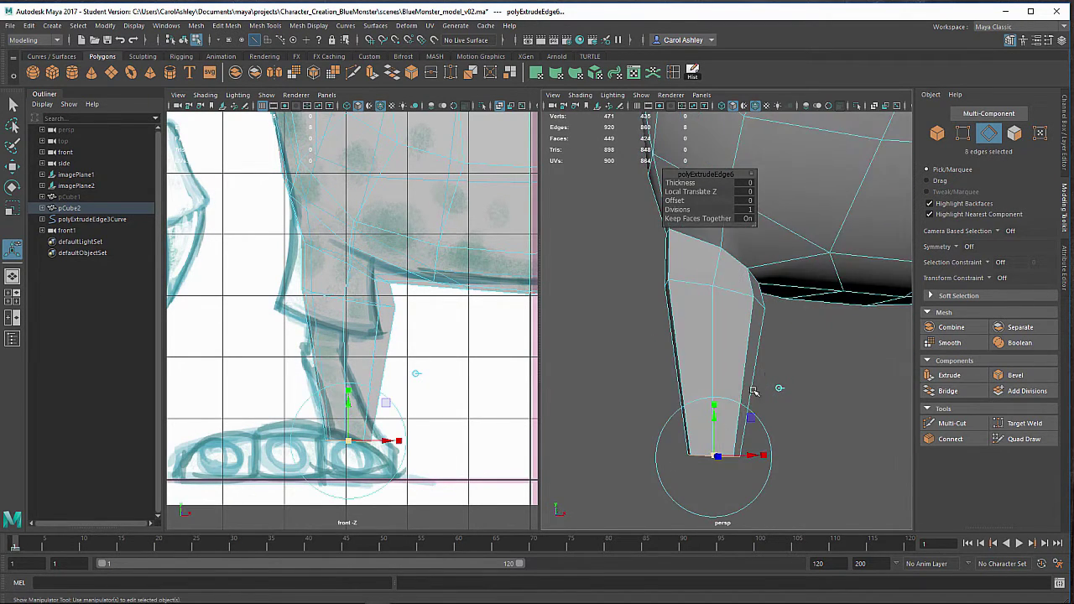
# Step: Select the edge loop near the top of the leg, scale it inward and move it slightly outward to X of about -3.08
pyautogui.keyDown('alt'); pyautogui.moveTo(794, 345); pyautogui.dragTo(784, 426, button='middle'); pyautogui.keyUp('alt')
pyautogui.doubleClick(725, 381)
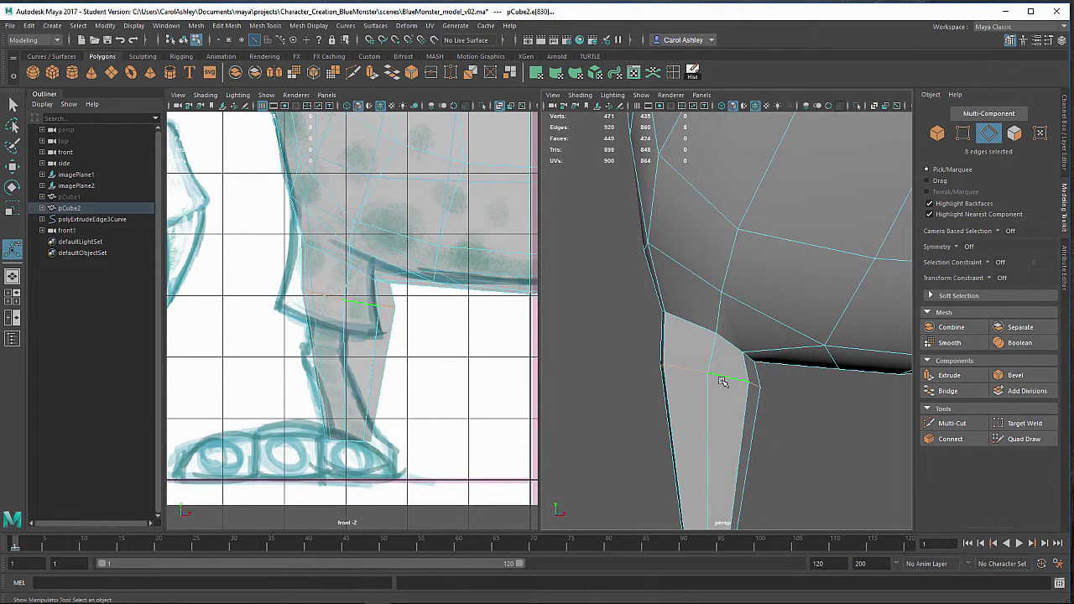
pyautogui.press('r')
pyautogui.keyDown('alt'); pyautogui.moveTo(718, 407); pyautogui.dragTo(695, 419); pyautogui.keyUp('alt')
pyautogui.moveTo(719, 378); pyautogui.dragTo(695, 387)
pyautogui.press('e')
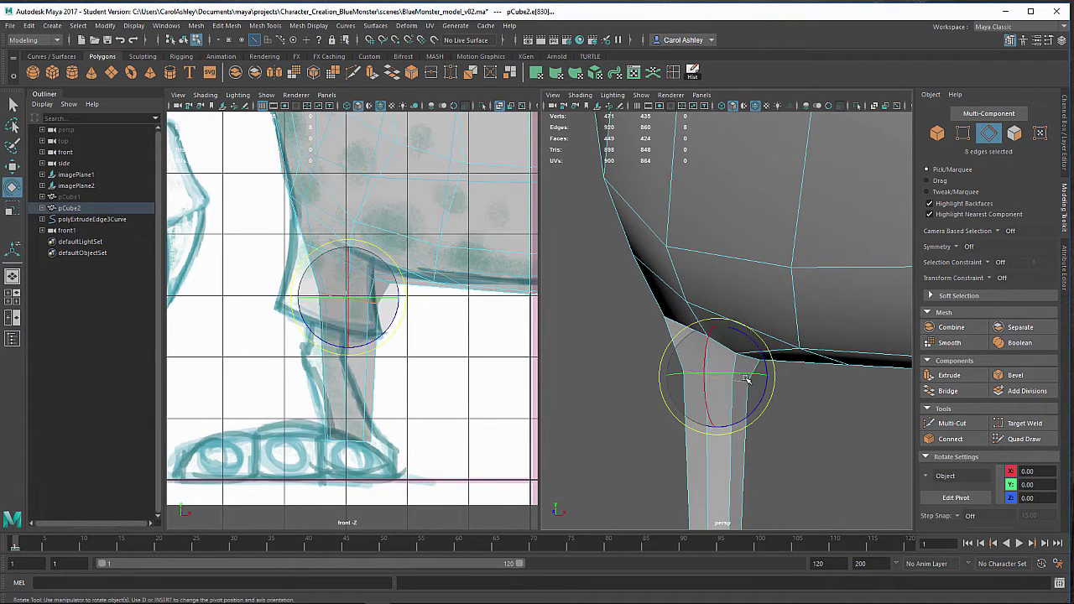
pyautogui.press('w')
pyautogui.moveTo(765, 377); pyautogui.dragTo(758, 378)
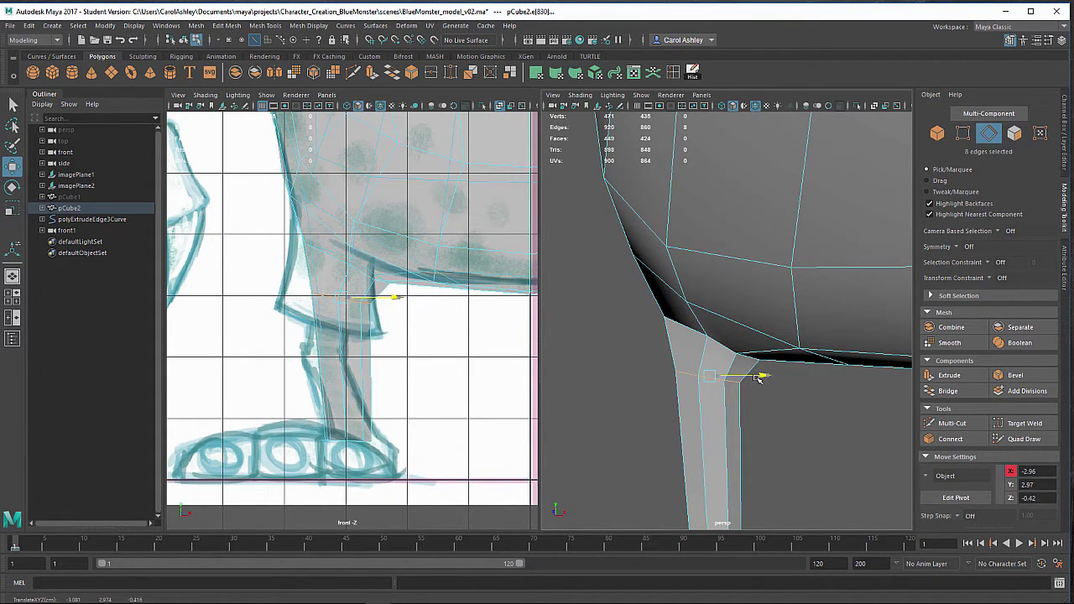
# Step: Select the leg's bottom border loop and scale it outward to widen the ankle end
pyautogui.keyDown('alt'); pyautogui.moveTo(799, 414); pyautogui.dragTo(760, 403, button='right'); pyautogui.keyUp('alt')
pyautogui.moveTo(760, 403)
pyautogui.keyDown('alt'); pyautogui.mouseDown()
pyautogui.moveTo(747, 427)
pyautogui.moveTo(776, 405)
pyautogui.mouseUp(); pyautogui.keyUp('alt')
pyautogui.doubleClick(721, 471)
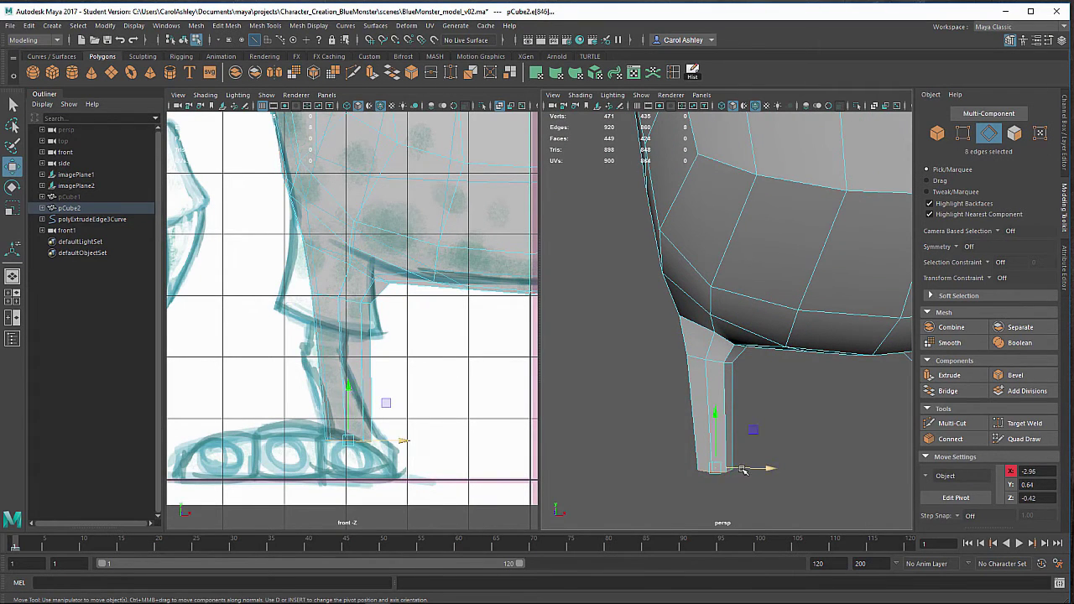
pyautogui.press('t')
pyautogui.press('r')
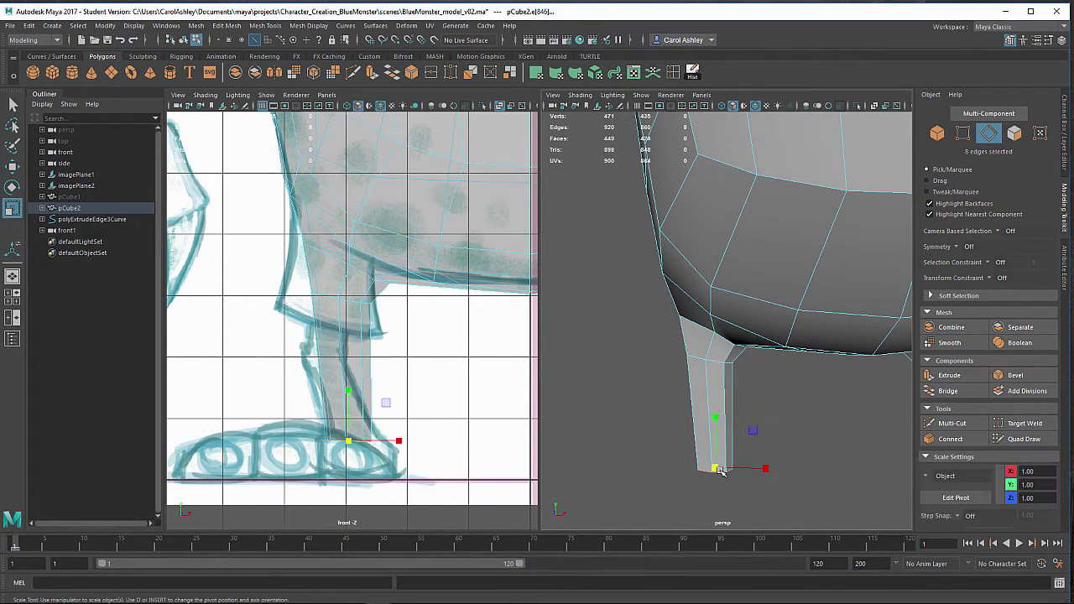
pyautogui.moveTo(716, 469); pyautogui.dragTo(730, 467)
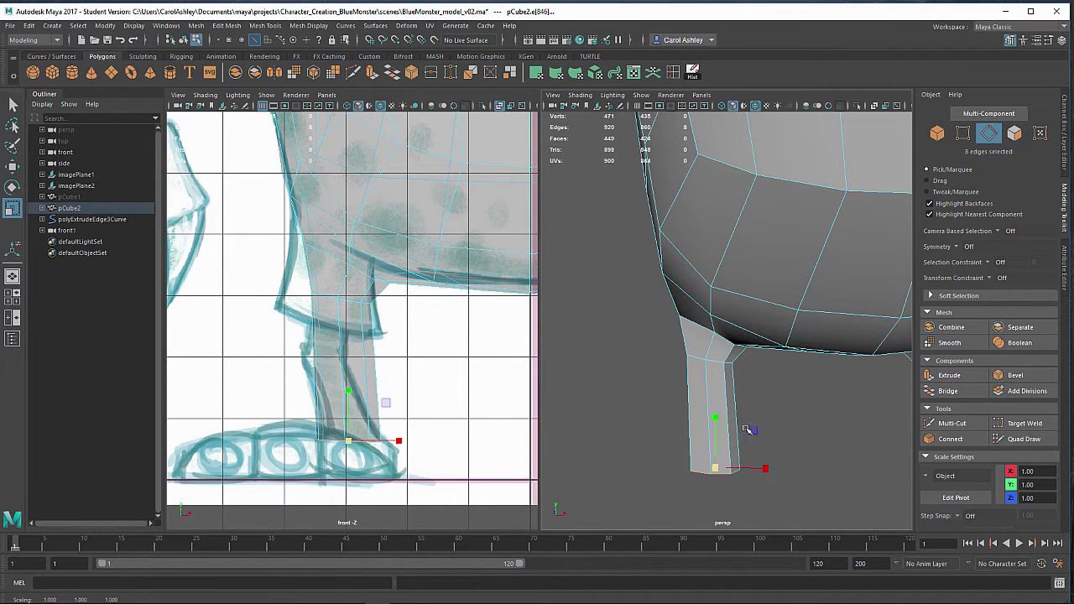
# Step: Insert an edge loop around the middle of the thin leg and scale it inward to about 0.76
pyautogui.click(673, 73)
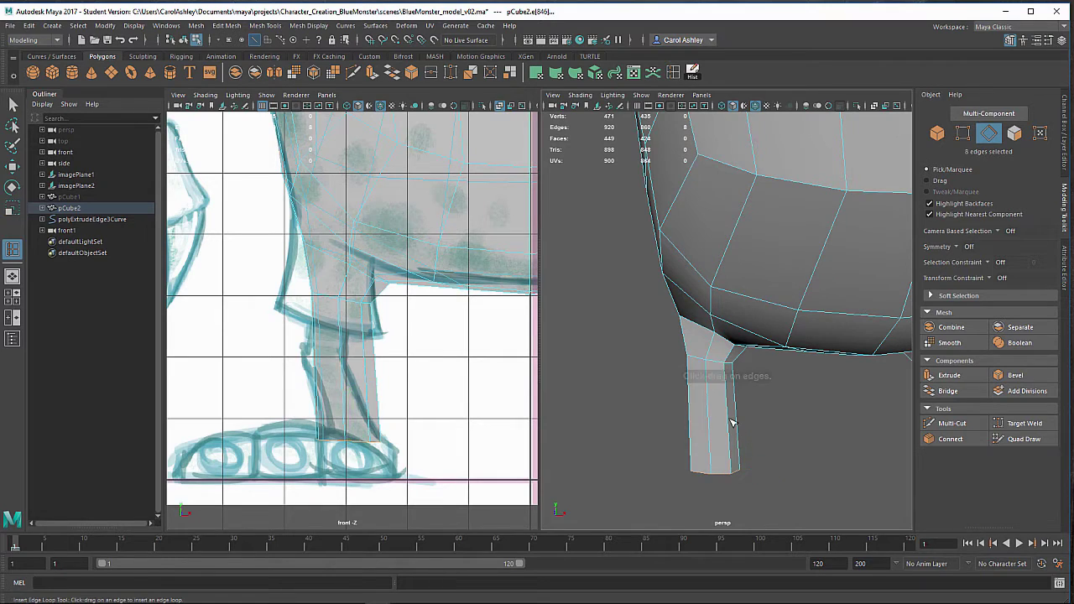
pyautogui.press('e')
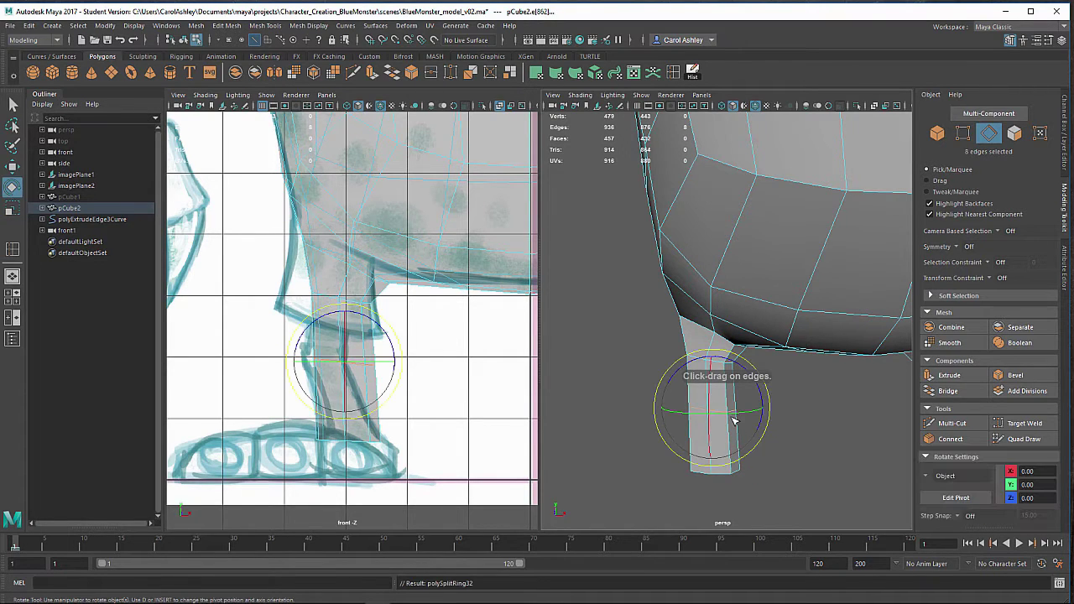
pyautogui.moveTo(761, 400); pyautogui.dragTo(706, 412)
pyautogui.press('r')
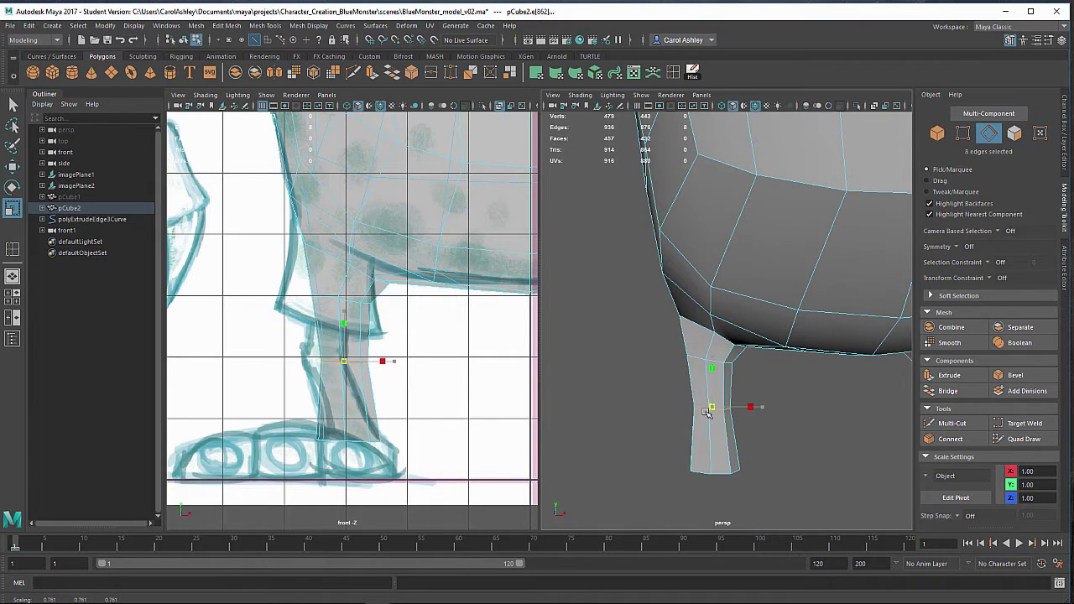
# Step: Move the mid-leg edge loop outward to X of about -3.11 to follow the reference leg
pyautogui.press('e')
pyautogui.press('w')
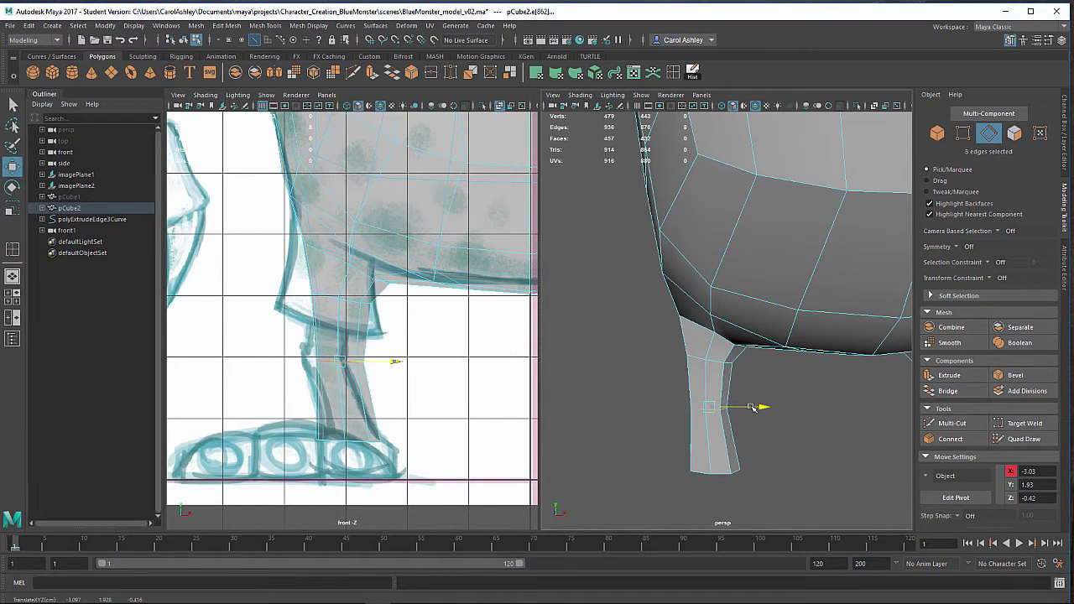
pyautogui.keyDown('alt'); pyautogui.moveTo(764, 442); pyautogui.dragTo(792, 428); pyautogui.keyUp('alt')
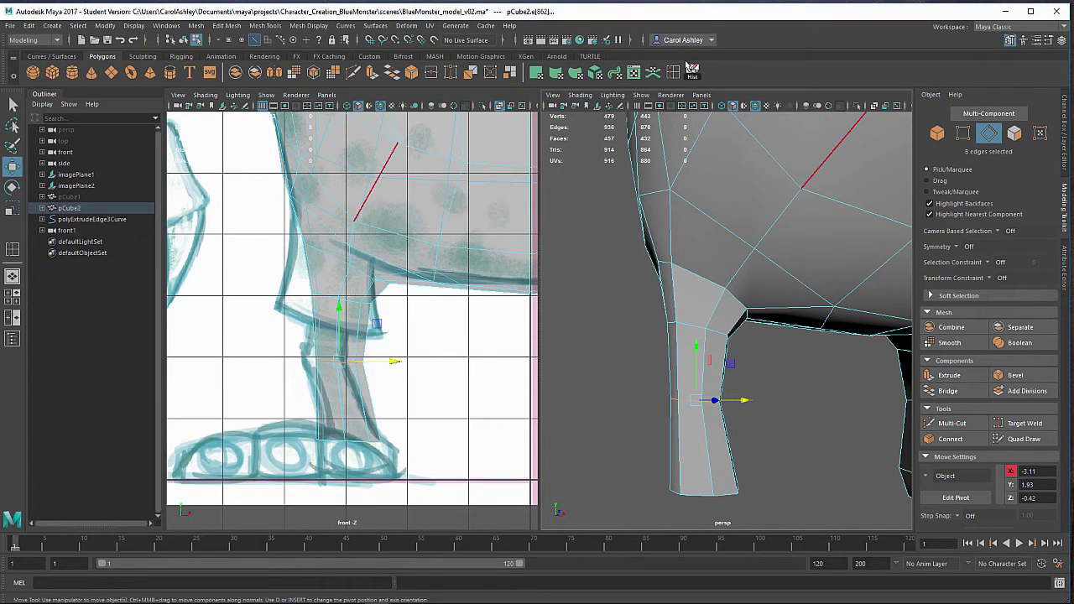
pyautogui.click(675, 73)
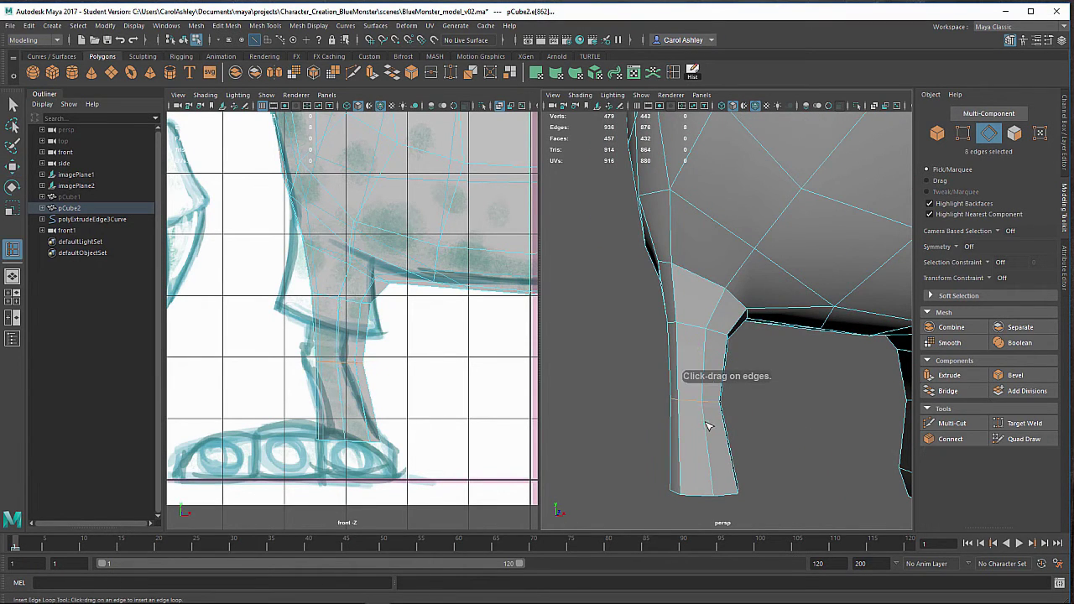
pyautogui.moveTo(706, 389); pyautogui.dragTo(705, 401)
pyautogui.moveTo(713, 416)
pyautogui.keyDown('alt'); pyautogui.mouseDown()
pyautogui.moveTo(631, 420)
pyautogui.moveTo(776, 431)
pyautogui.moveTo(737, 426)
pyautogui.moveTo(733, 386)
pyautogui.moveTo(734, 409)
pyautogui.moveTo(721, 405)
pyautogui.mouseUp(); pyautogui.keyUp('alt')
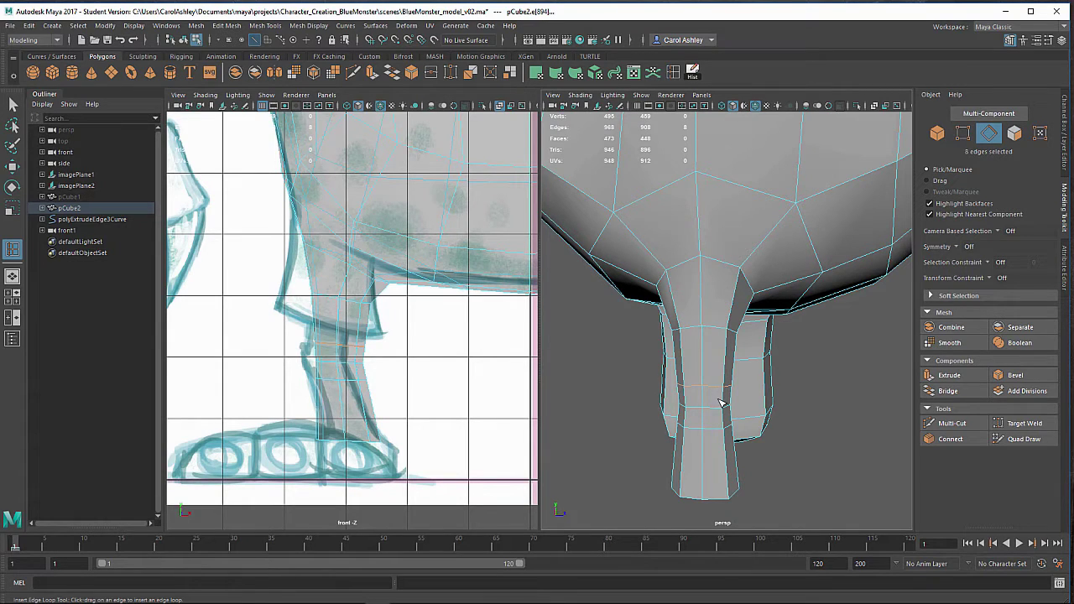
pyautogui.hotkey('ctrl', 'z')
pyautogui.hotkey('ctrl', 'z')
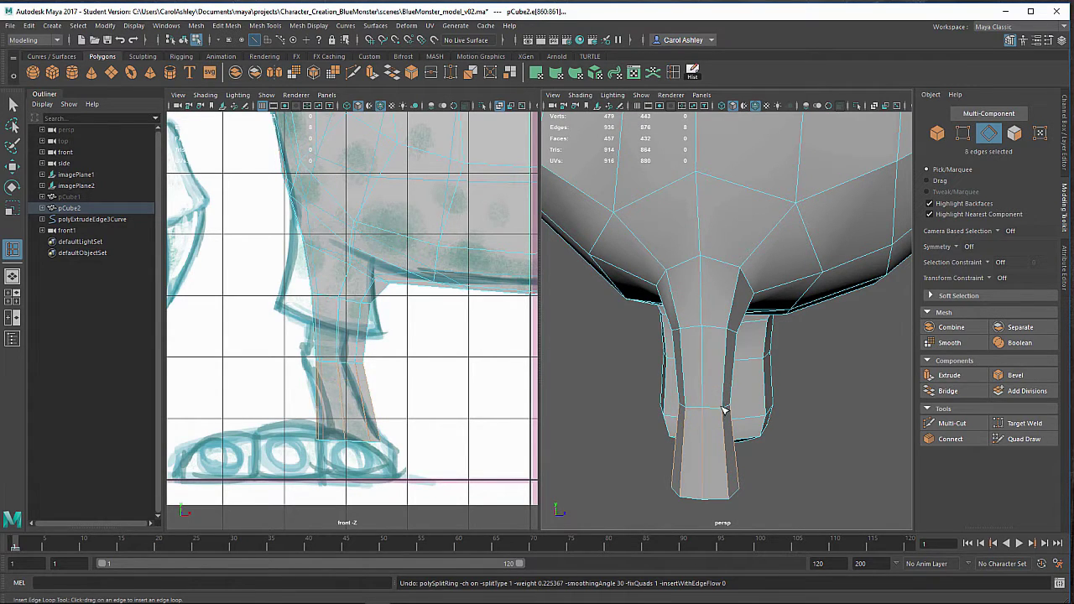
# Step: Select the knee edge loop of the thin leg and move it along Z to about -0.15 to bend the leg
pyautogui.press('q')
pyautogui.doubleClick(714, 408)
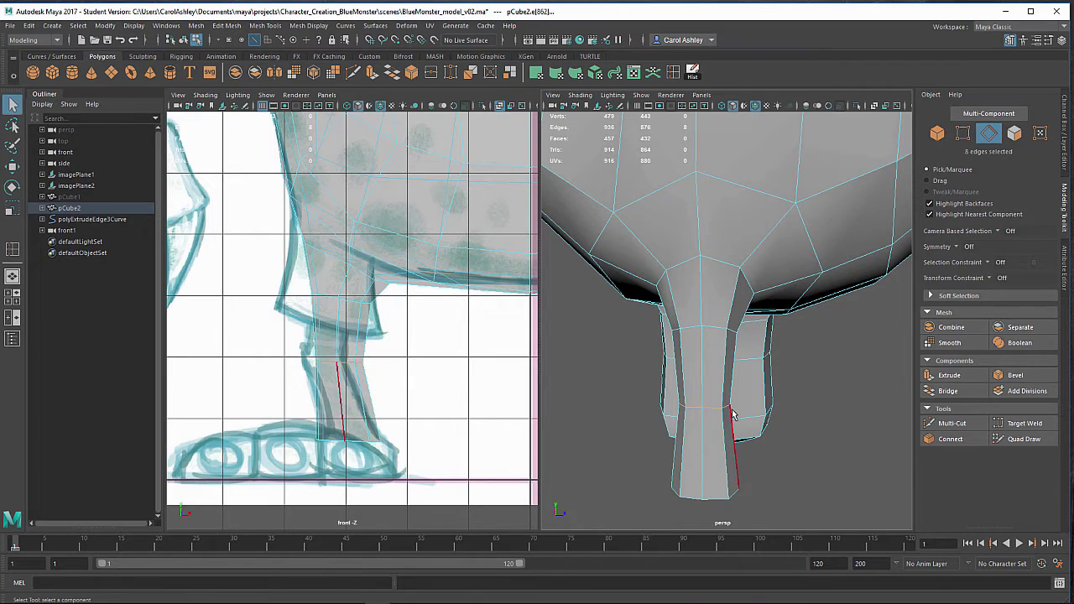
pyautogui.press('e')
pyautogui.press('w')
pyautogui.moveTo(756, 402); pyautogui.dragTo(776, 401)
# Step: Select the edge loop at the top of the thin leg, shift it to Z of about -0.31 and raise it to Y of about 3.17
pyautogui.click(709, 332)
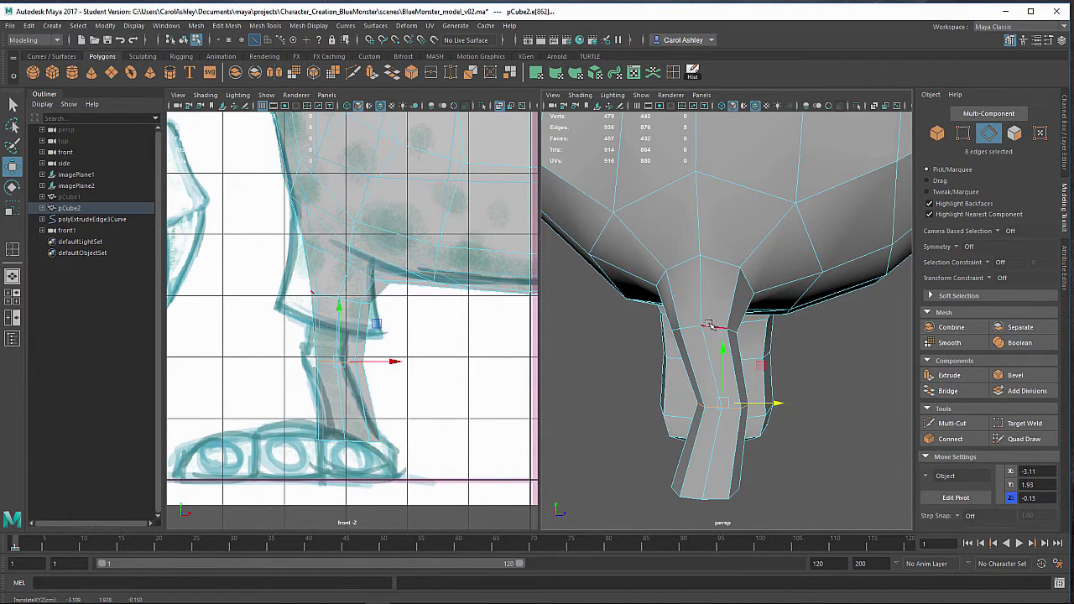
pyautogui.moveTo(756, 330); pyautogui.dragTo(764, 328)
pyautogui.press('r')
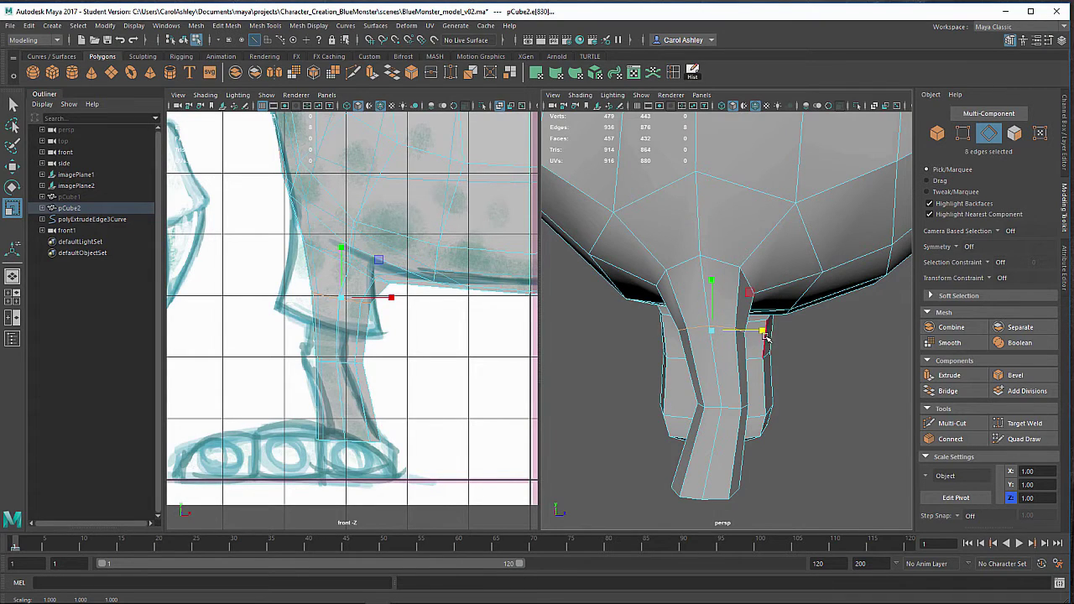
pyautogui.moveTo(764, 333); pyautogui.dragTo(763, 330)
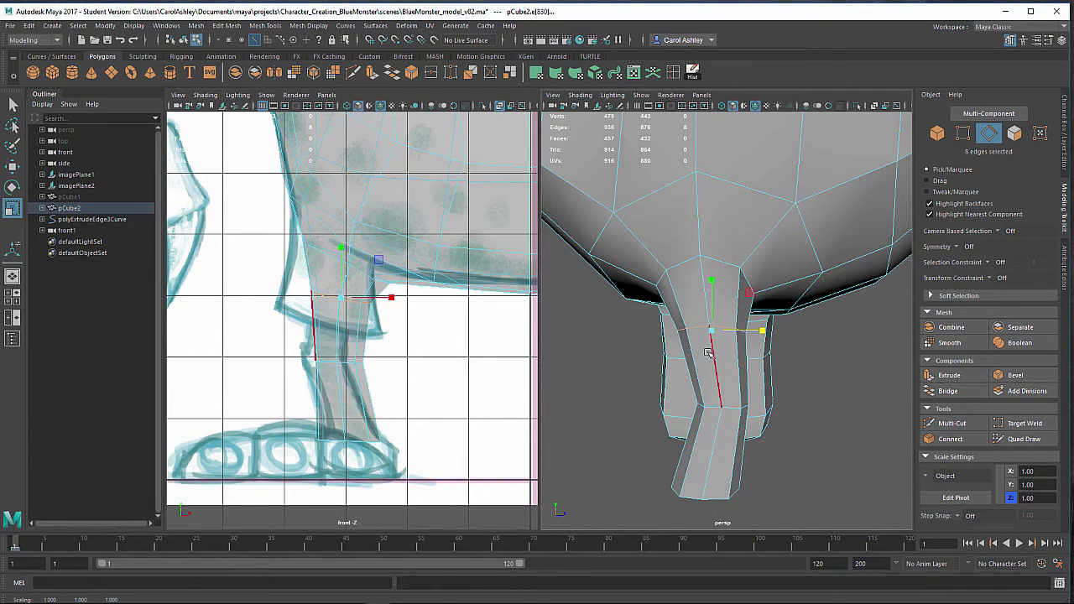
pyautogui.press('e')
pyautogui.moveTo(711, 321); pyautogui.dragTo(713, 309)
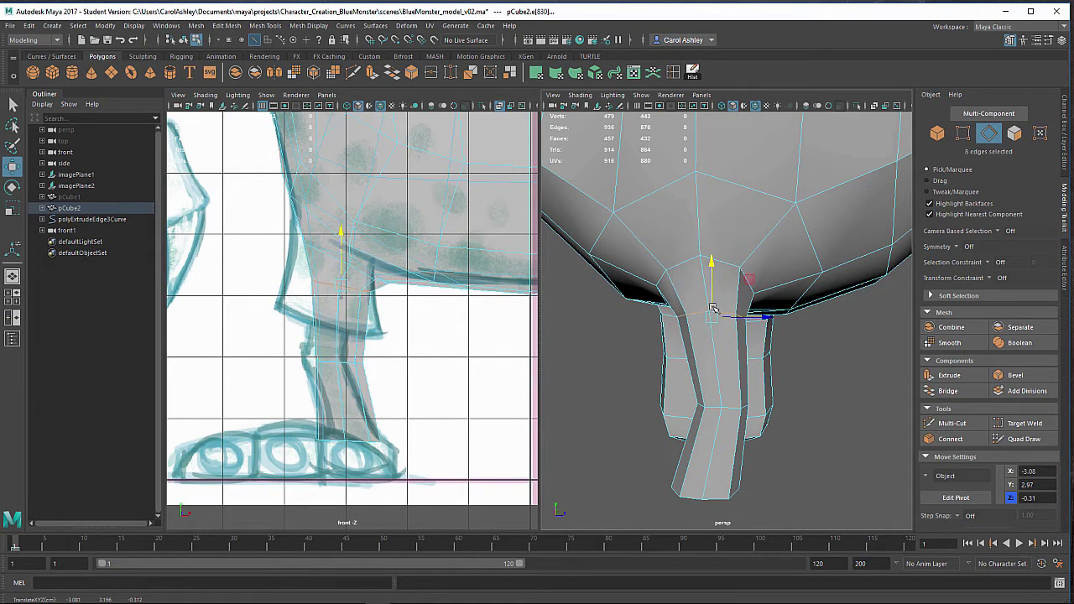
# Step: Raise the knee edge loop to Y of about 1.95 and move it outward to X of about -3.19
pyautogui.doubleClick(736, 407)
pyautogui.moveTo(724, 382); pyautogui.dragTo(725, 378)
pyautogui.keyDown('alt'); pyautogui.moveTo(713, 427); pyautogui.dragTo(714, 429); pyautogui.keyUp('alt')
pyautogui.keyDown('alt'); pyautogui.moveTo(714, 428); pyautogui.dragTo(761, 440, button='right'); pyautogui.keyUp('alt')
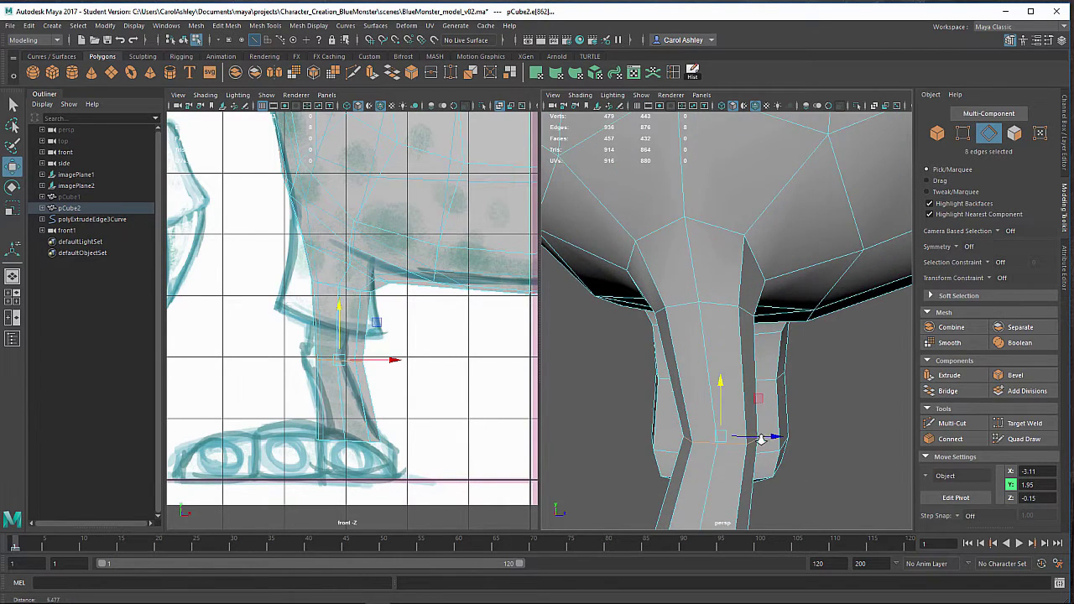
pyautogui.keyDown('alt'); pyautogui.moveTo(713, 465); pyautogui.dragTo(659, 472); pyautogui.keyUp('alt')
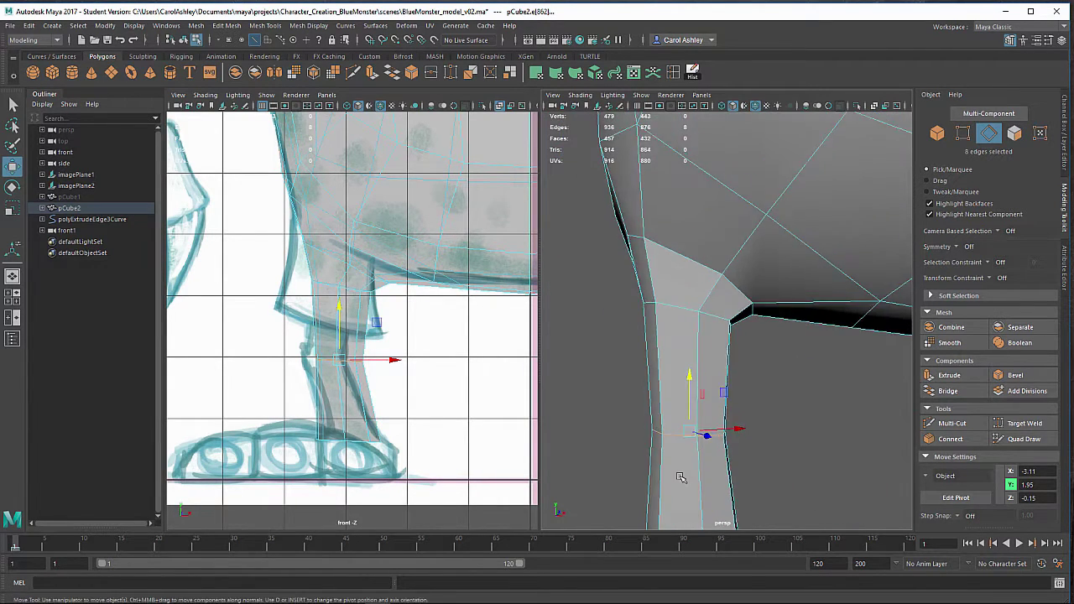
pyautogui.moveTo(736, 427); pyautogui.dragTo(720, 452)
pyautogui.scroll(-3, 756, 436)
pyautogui.keyDown('alt'); pyautogui.moveTo(764, 466); pyautogui.dragTo(757, 483, button='middle'); pyautogui.keyUp('alt')
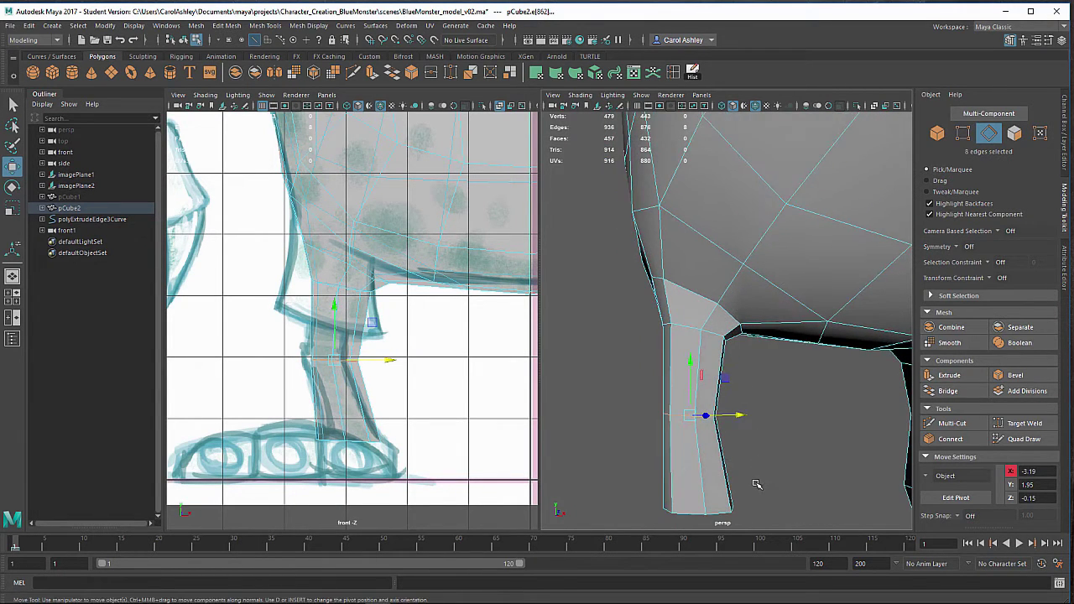
pyautogui.keyDown('alt'); pyautogui.moveTo(756, 484); pyautogui.dragTo(785, 484); pyautogui.keyUp('alt')
# Step: Insert two supporting edge loops on the thin leg, one just above and one just below the knee loop
pyautogui.click(673, 76)
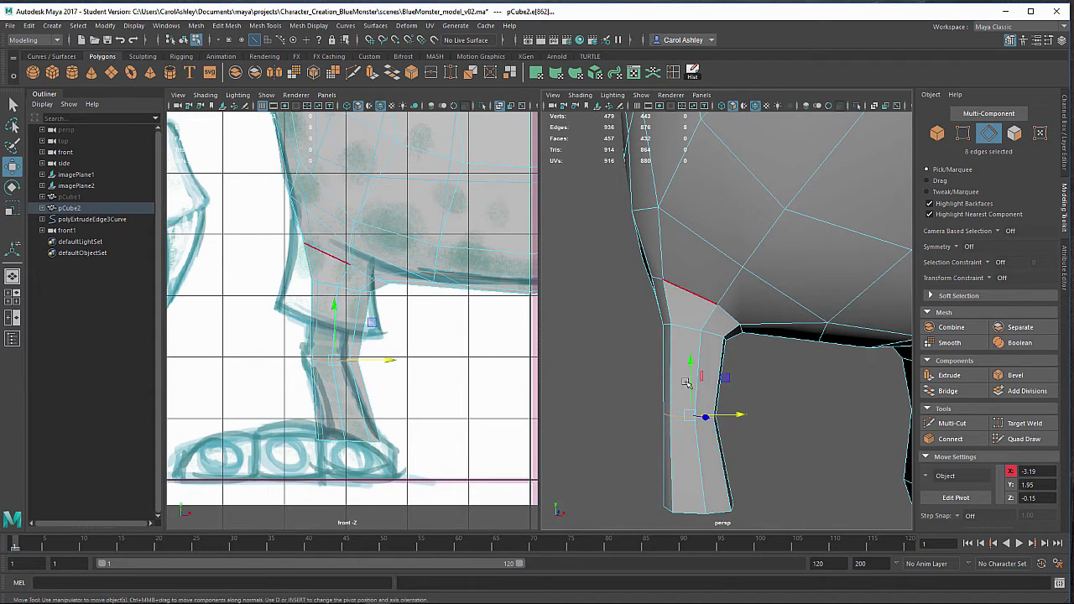
pyautogui.moveTo(701, 402); pyautogui.dragTo(701, 402)
pyautogui.moveTo(702, 433)
pyautogui.mouseDown()
pyautogui.moveTo(781, 453)
pyautogui.moveTo(697, 445)
pyautogui.mouseUp()
# Step: Examine the shape of the thin leg and the thick leg from several angles
pyautogui.scroll(-3, 698, 442)
pyautogui.keyDown('alt'); pyautogui.moveTo(709, 434); pyautogui.dragTo(654, 439, button='middle'); pyautogui.keyUp('alt')
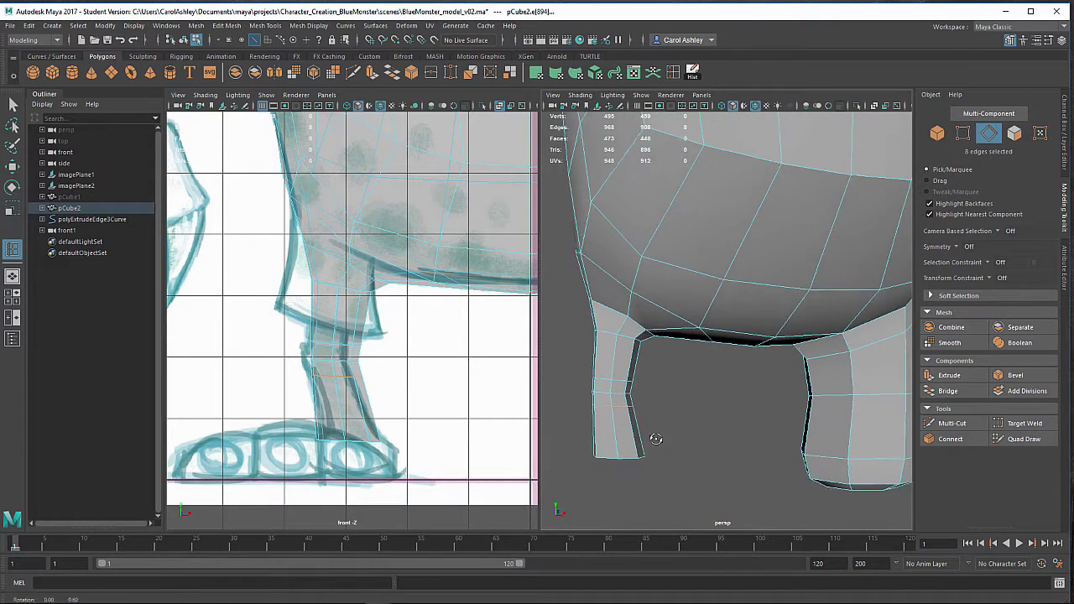
pyautogui.keyDown('alt'); pyautogui.moveTo(654, 439); pyautogui.dragTo(709, 445); pyautogui.keyUp('alt')
pyautogui.keyDown('alt'); pyautogui.moveTo(703, 441); pyautogui.dragTo(674, 504, button='middle'); pyautogui.keyUp('alt')
pyautogui.scroll(-3, 673, 458)
pyautogui.keyDown('alt'); pyautogui.moveTo(657, 490); pyautogui.dragTo(672, 482); pyautogui.keyUp('alt')
pyautogui.keyDown('alt'); pyautogui.moveTo(671, 482); pyautogui.dragTo(689, 472, button='middle'); pyautogui.keyUp('alt')
pyautogui.keyDown('alt'); pyautogui.moveTo(658, 473); pyautogui.dragTo(741, 470, button='right'); pyautogui.keyUp('alt')
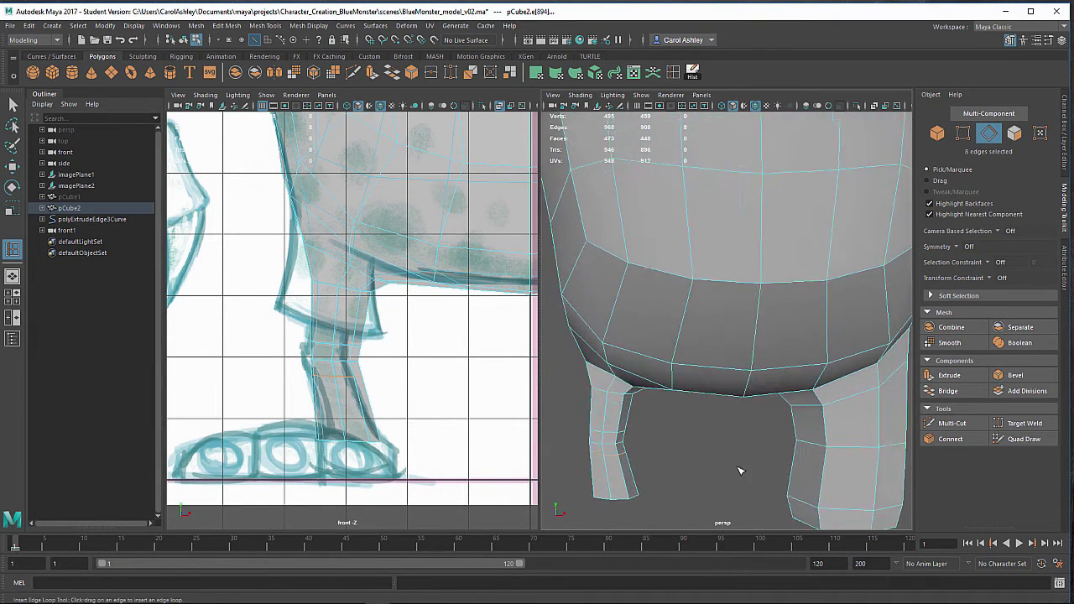
pyautogui.keyDown('alt'); pyautogui.moveTo(731, 477); pyautogui.dragTo(687, 345, button='middle'); pyautogui.keyUp('alt')
pyautogui.keyDown('alt'); pyautogui.moveTo(824, 408); pyautogui.dragTo(781, 431); pyautogui.keyUp('alt')
# Step: Select the three adjacent faces along the front of the thick leg's bottom row
pyautogui.press('q')
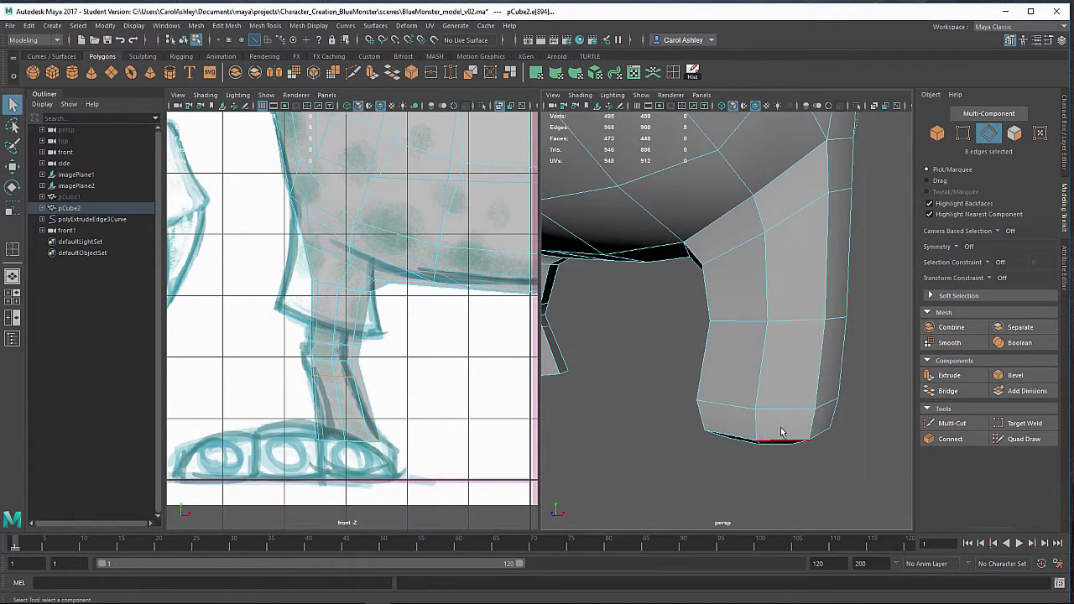
pyautogui.moveTo(781, 426); pyautogui.dragTo(782, 300, button='right')
pyautogui.click(775, 431)
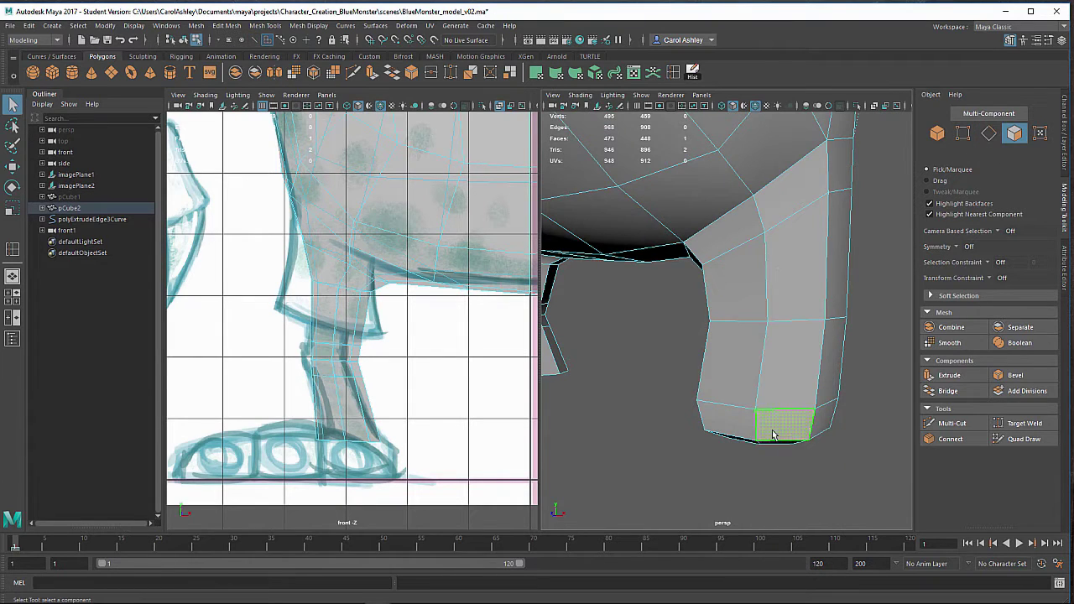
pyautogui.keyDown('shift'); pyautogui.click(728, 425); pyautogui.keyUp('shift')
pyautogui.keyDown('alt'); pyautogui.moveTo(776, 481); pyautogui.dragTo(740, 450); pyautogui.keyUp('alt')
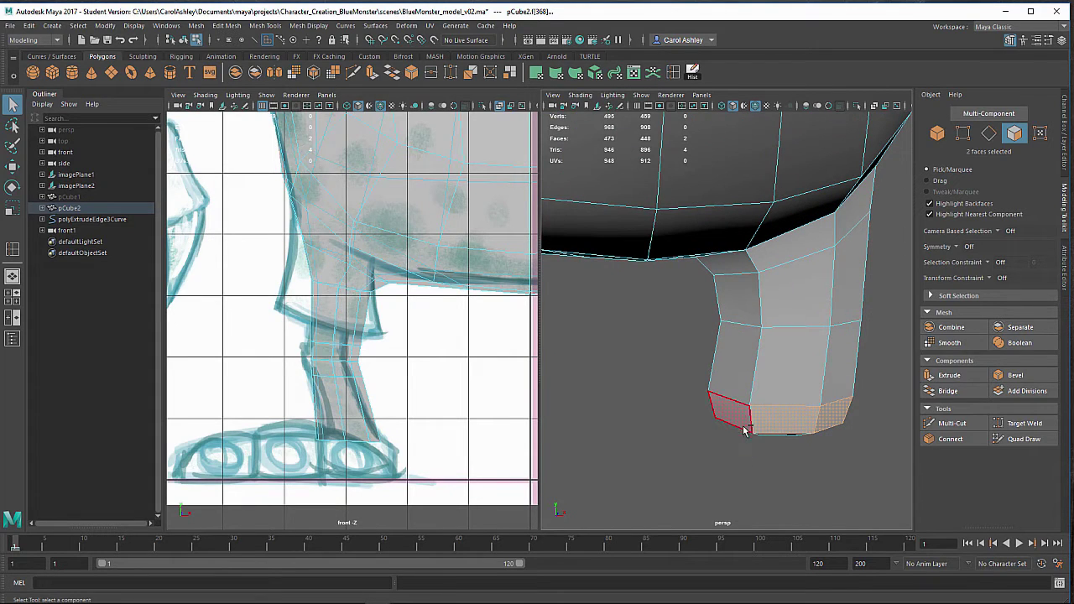
pyautogui.keyDown('shift'); pyautogui.click(743, 426); pyautogui.keyUp('shift')
pyautogui.keyDown('alt'); pyautogui.moveTo(824, 443); pyautogui.dragTo(869, 459); pyautogui.keyUp('alt')
# Step: Extrude the three selected faces as separate toes with Keep Faces Together off and a Local Translate Z of 0.284
pyautogui.hotkey('ctrl', 'e')
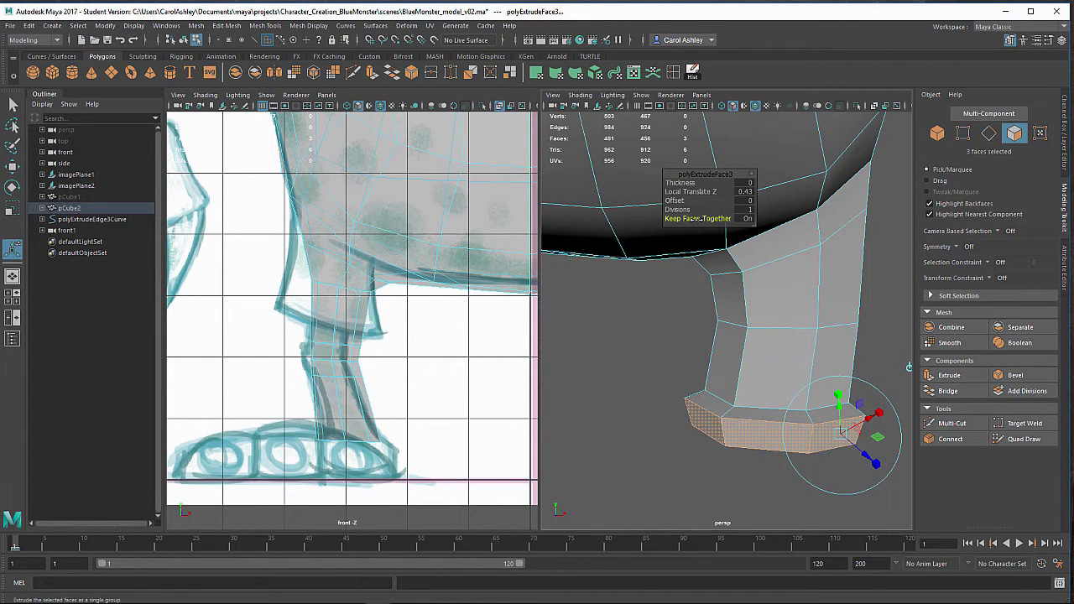
pyautogui.click(692, 218)
pyautogui.keyDown('alt'); pyautogui.moveTo(744, 435); pyautogui.dragTo(774, 381); pyautogui.keyUp('alt')
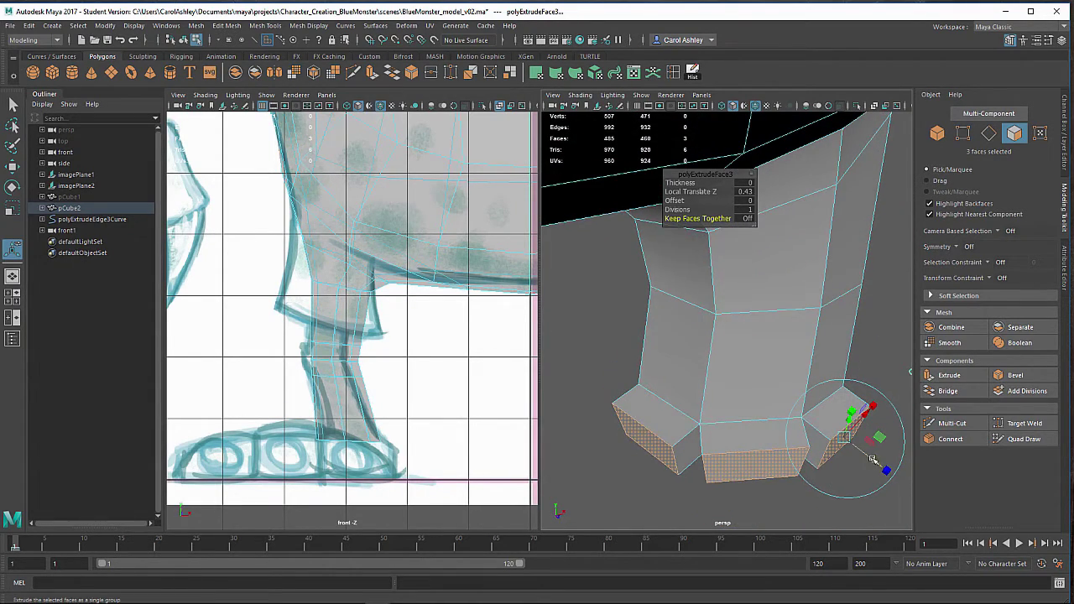
pyautogui.moveTo(872, 459); pyautogui.dragTo(834, 453)
pyautogui.click(847, 380)
pyautogui.moveTo(844, 417); pyautogui.dragTo(836, 415)
pyautogui.keyDown('alt'); pyautogui.moveTo(836, 415); pyautogui.dragTo(749, 415, button='middle'); pyautogui.keyUp('alt')
pyautogui.keyDown('alt'); pyautogui.moveTo(780, 420); pyautogui.dragTo(712, 428); pyautogui.keyUp('alt')
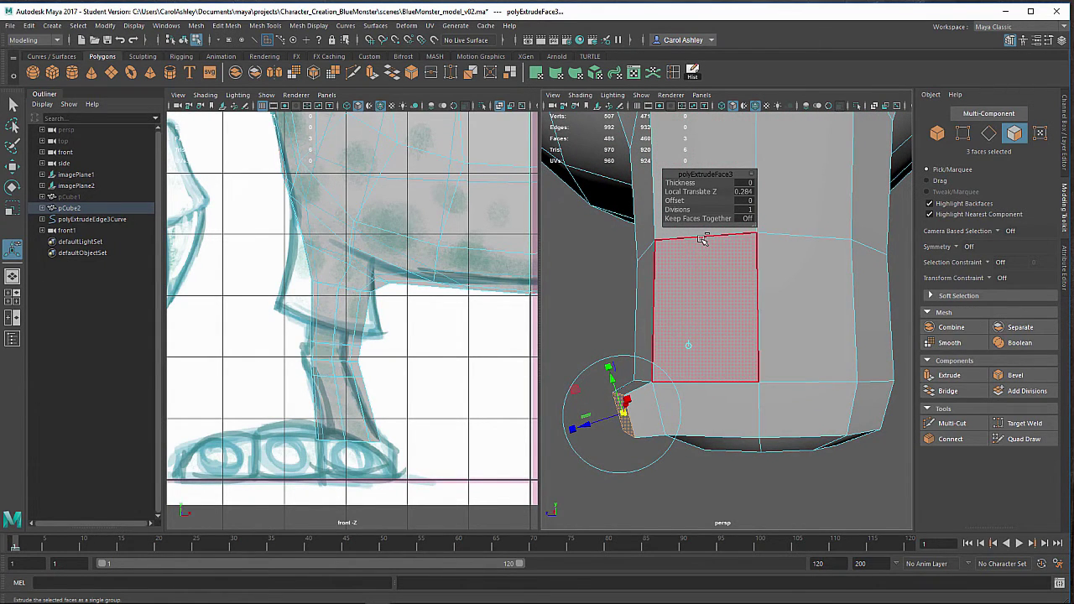
# Step: Extrude the three toe faces again with a Local Translate Z of 0.159
pyautogui.hotkey('ctrl', 'e')
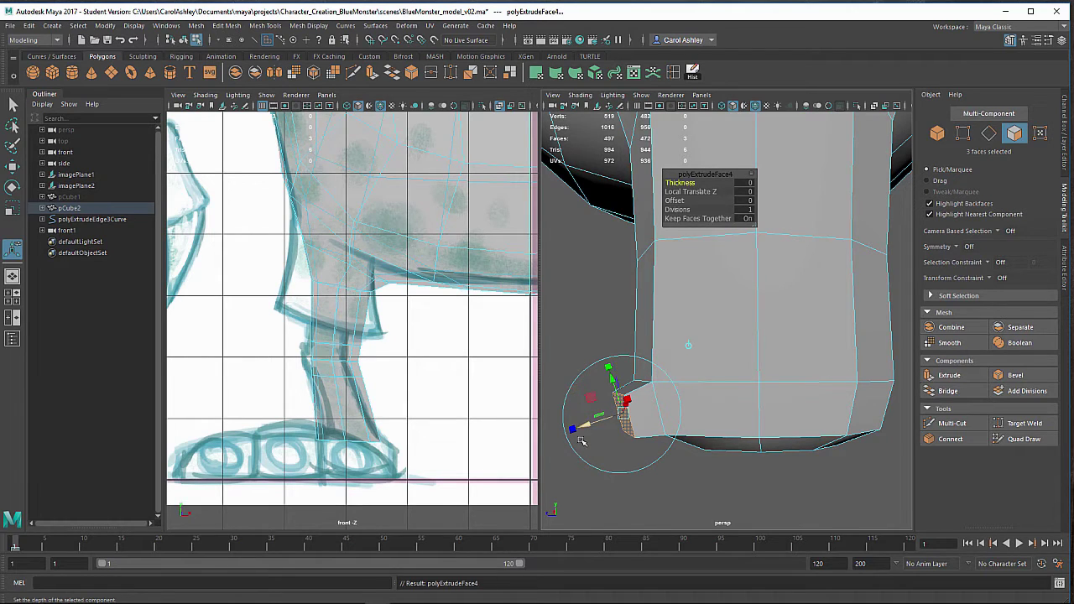
pyautogui.moveTo(587, 425); pyautogui.dragTo(577, 433)
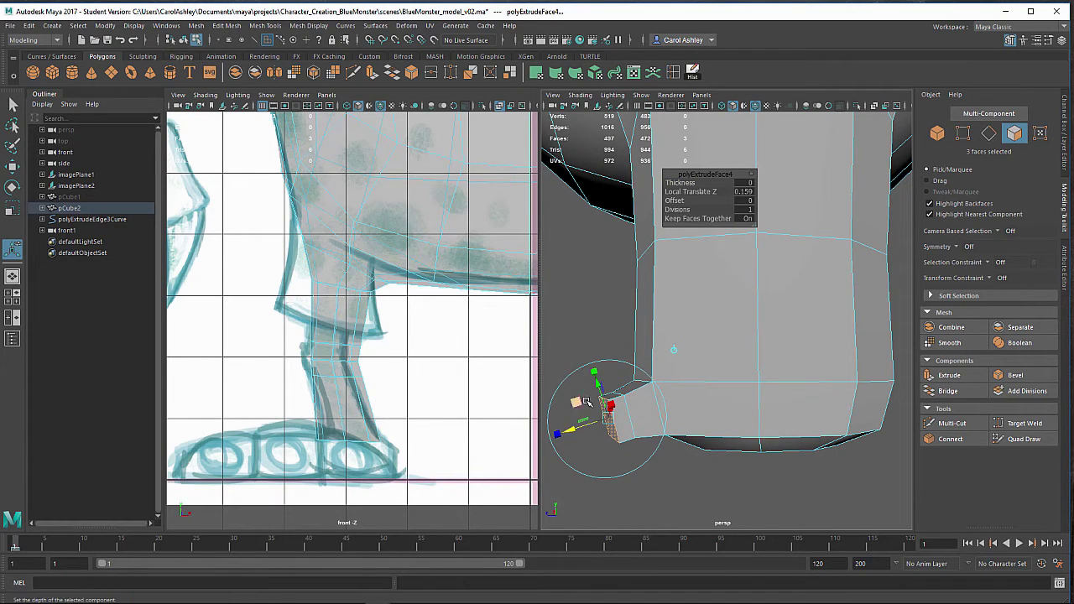
pyautogui.moveTo(598, 386); pyautogui.dragTo(769, 440)
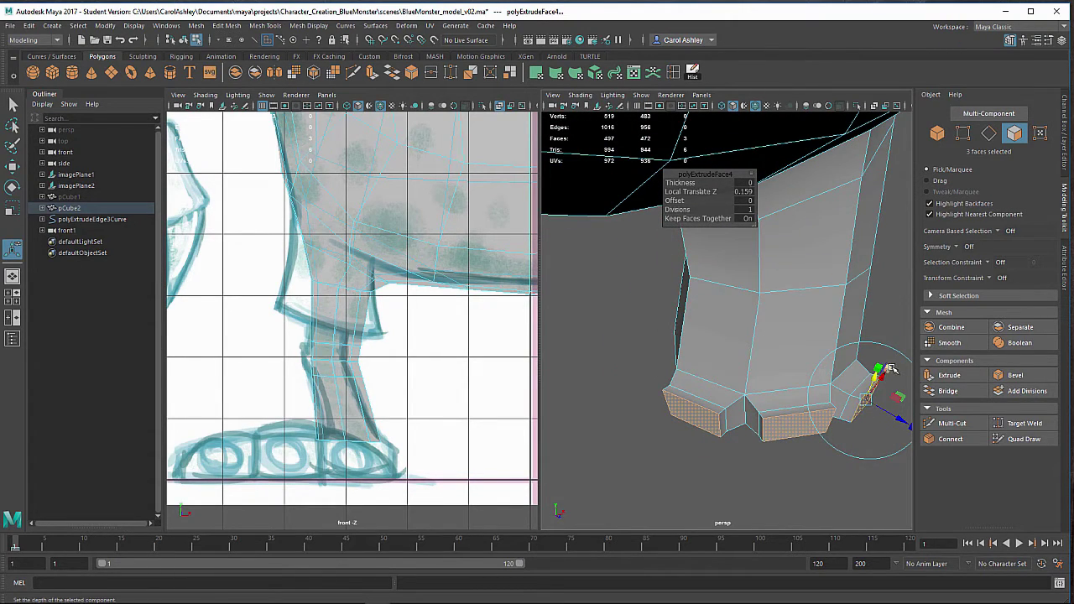
pyautogui.keyDown('alt'); pyautogui.moveTo(878, 405); pyautogui.dragTo(806, 421); pyautogui.keyUp('alt')
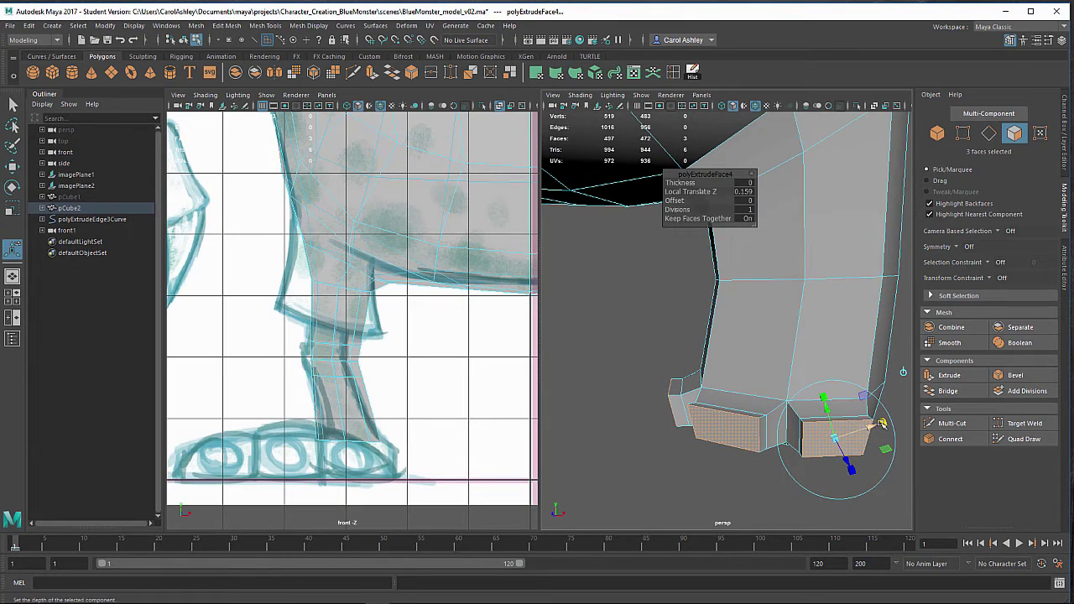
pyautogui.moveTo(881, 422); pyautogui.dragTo(877, 424)
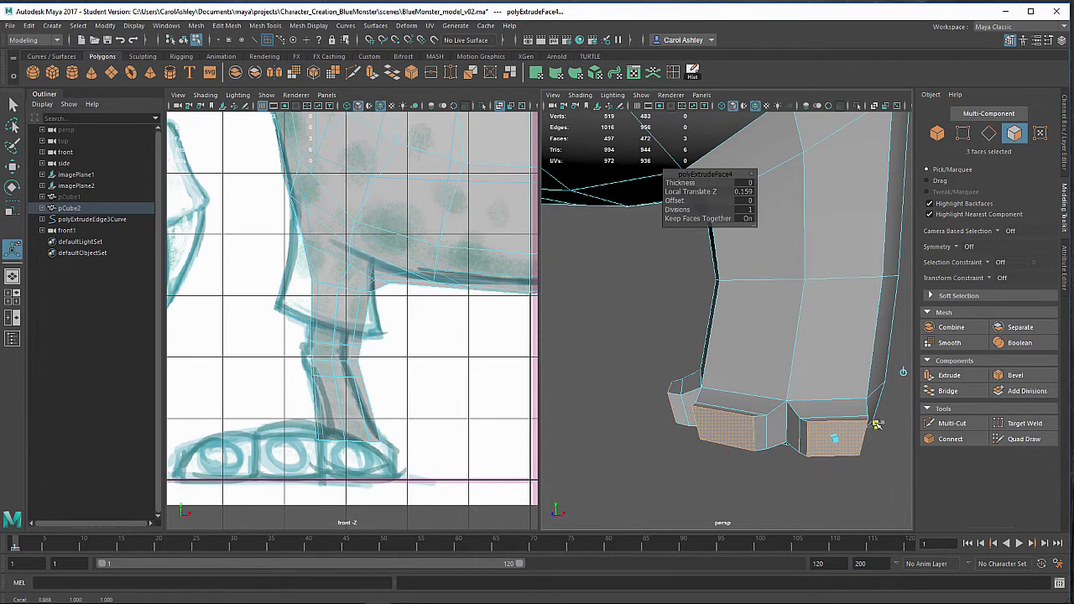
pyautogui.keyDown('alt'); pyautogui.moveTo(801, 428); pyautogui.dragTo(892, 426); pyautogui.keyUp('alt')
pyautogui.moveTo(868, 355); pyautogui.dragTo(868, 357)
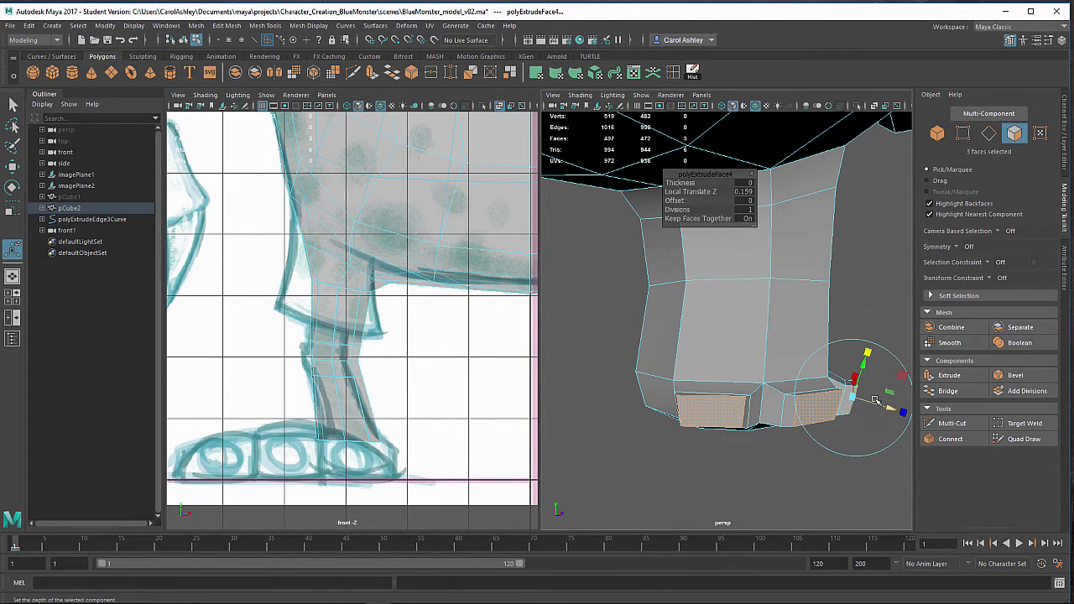
pyautogui.hotkey('ctrl', 'z')
pyautogui.hotkey('ctrl', 'z')
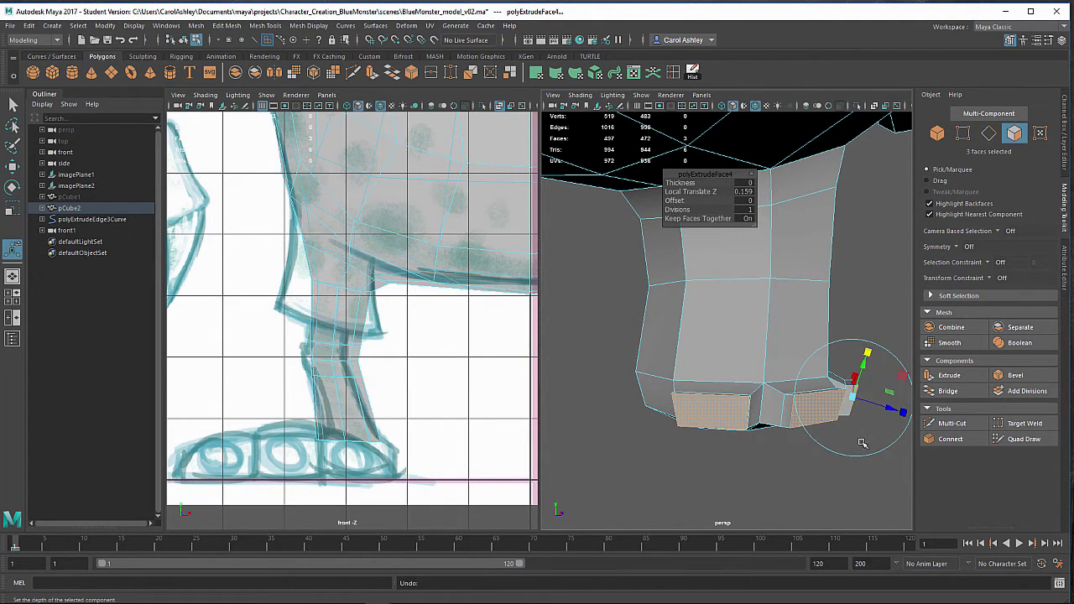
# Step: Return the monster mesh to object mode and inspect the extruded toes from several angles
pyautogui.keyDown('alt'); pyautogui.moveTo(835, 441); pyautogui.dragTo(755, 423); pyautogui.keyUp('alt')
pyautogui.rightClick(760, 412)
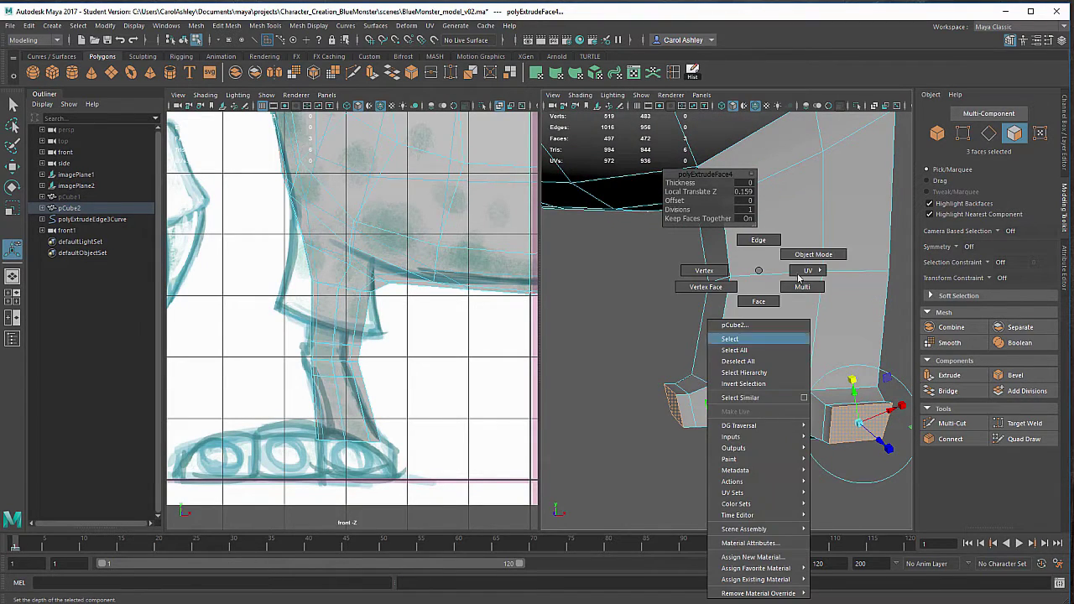
pyautogui.moveTo(799, 278); pyautogui.dragTo(807, 255, button='right')
pyautogui.keyDown('alt'); pyautogui.moveTo(855, 372); pyautogui.dragTo(752, 356, button='right'); pyautogui.keyUp('alt')
pyautogui.keyDown('alt'); pyautogui.moveTo(741, 354); pyautogui.dragTo(713, 354); pyautogui.keyUp('alt')
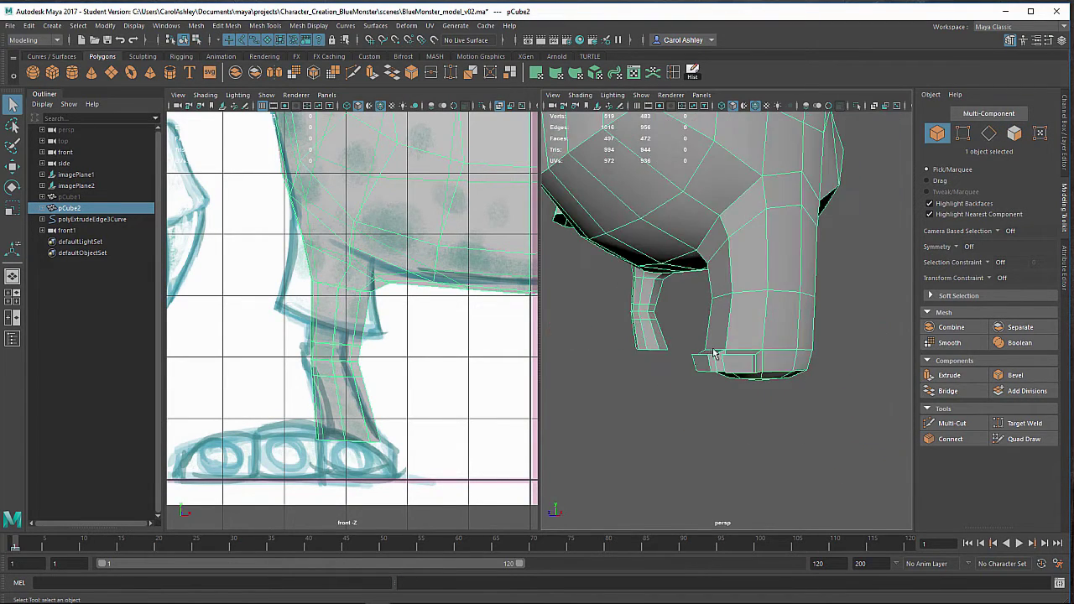
pyautogui.keyDown('alt'); pyautogui.moveTo(713, 353); pyautogui.dragTo(731, 423, button='middle'); pyautogui.keyUp('alt')
pyautogui.keyDown('alt'); pyautogui.moveTo(730, 422); pyautogui.dragTo(671, 416); pyautogui.keyUp('alt')
pyautogui.keyDown('alt'); pyautogui.moveTo(718, 425); pyautogui.dragTo(715, 392, button='middle'); pyautogui.keyUp('alt')
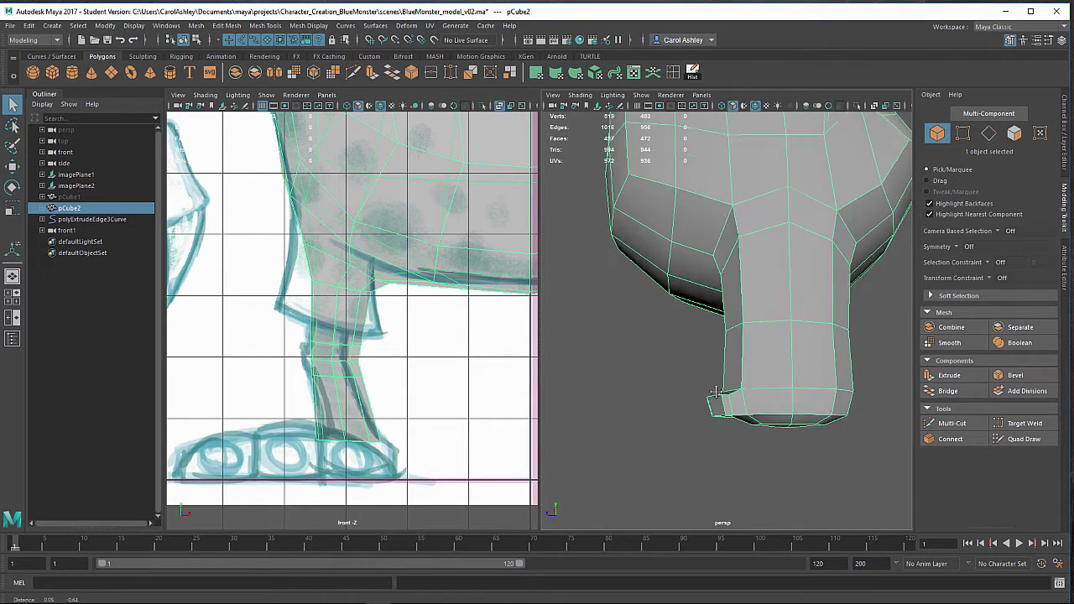
# Step: Raise the nine inner vertices of the thick leg's sole to a Y of -0.07, leaving the other leg's vertices out of the selection
pyautogui.keyDown('alt'); pyautogui.moveTo(716, 392); pyautogui.dragTo(688, 429); pyautogui.keyUp('alt')
pyautogui.keyDown('alt'); pyautogui.moveTo(698, 422); pyautogui.dragTo(732, 423, button='right'); pyautogui.keyUp('alt')
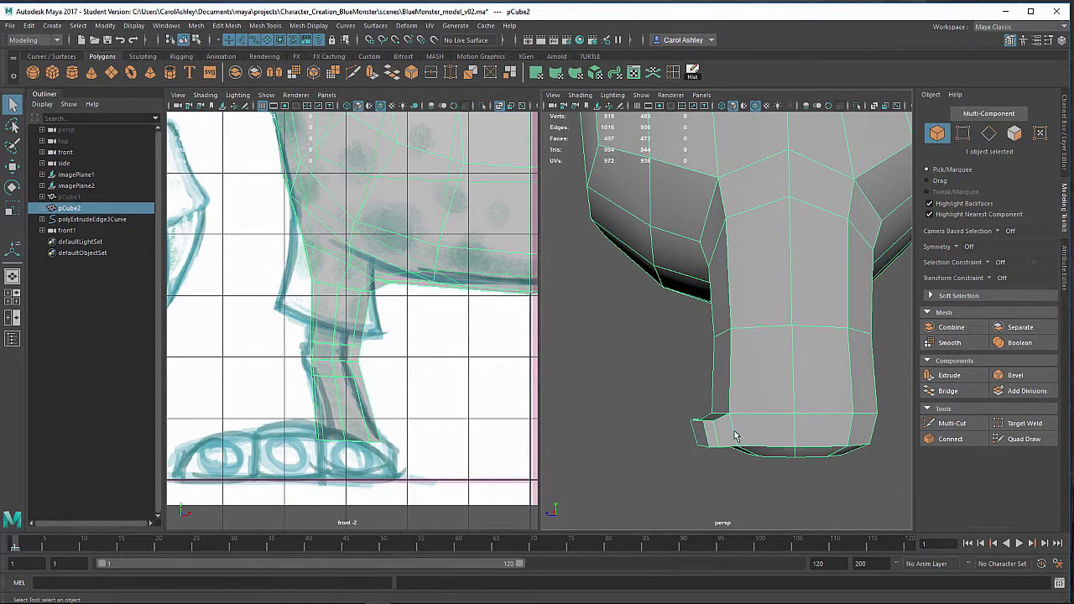
pyautogui.keyDown('alt'); pyautogui.moveTo(745, 412); pyautogui.dragTo(747, 382, button='middle'); pyautogui.keyUp('alt')
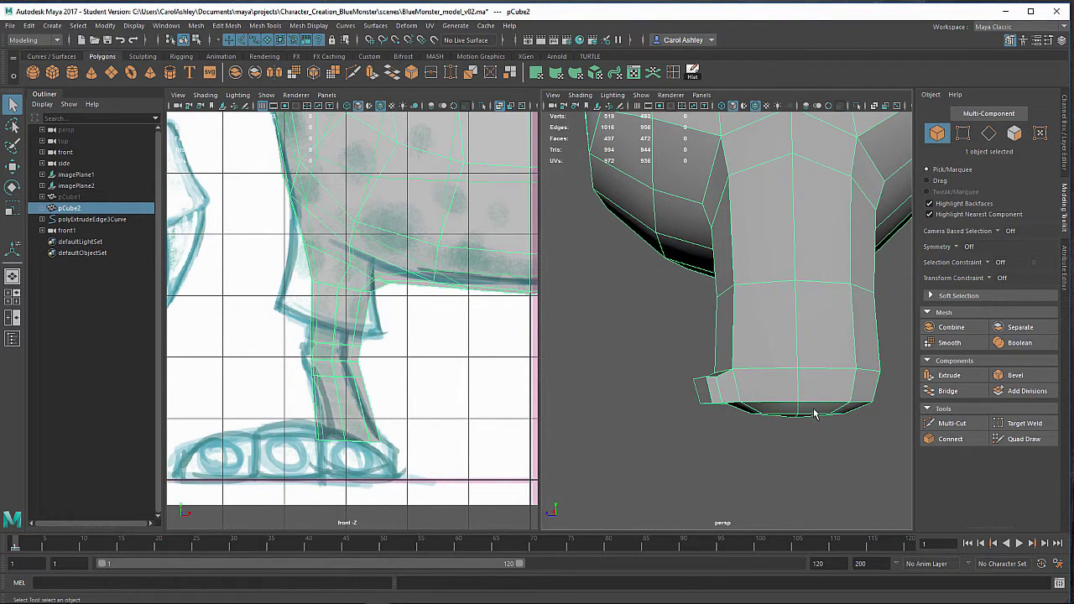
pyautogui.keyDown('alt'); pyautogui.moveTo(814, 413); pyautogui.dragTo(745, 384, button='middle'); pyautogui.keyUp('alt')
pyautogui.moveTo(753, 399); pyautogui.dragTo(746, 243, button='right')
pyautogui.moveTo(726, 281); pyautogui.dragTo(676, 272, button='right')
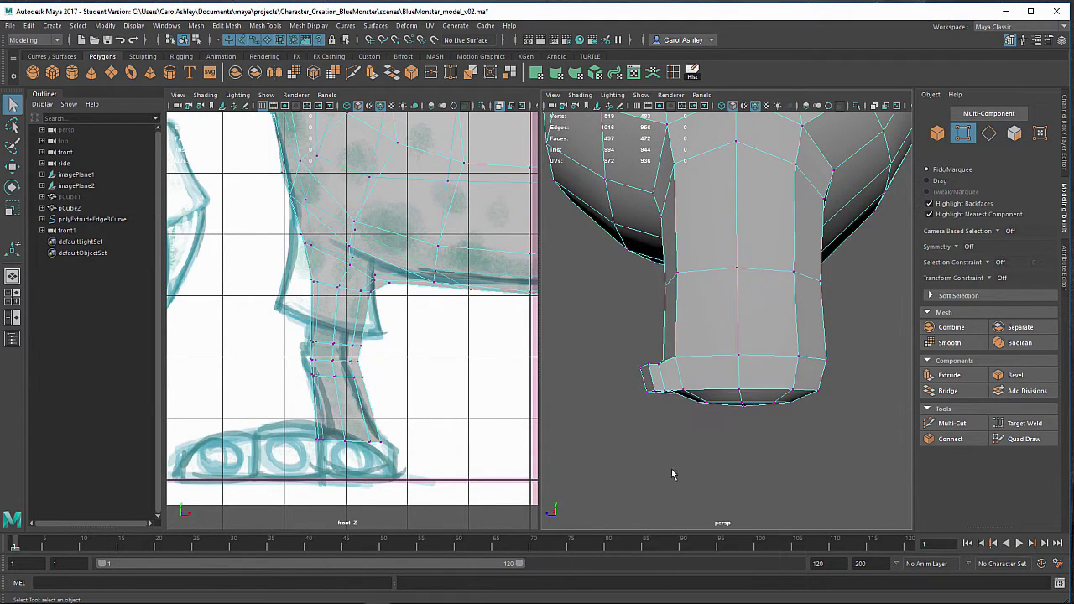
pyautogui.moveTo(778, 407); pyautogui.dragTo(735, 368)
pyautogui.press('w')
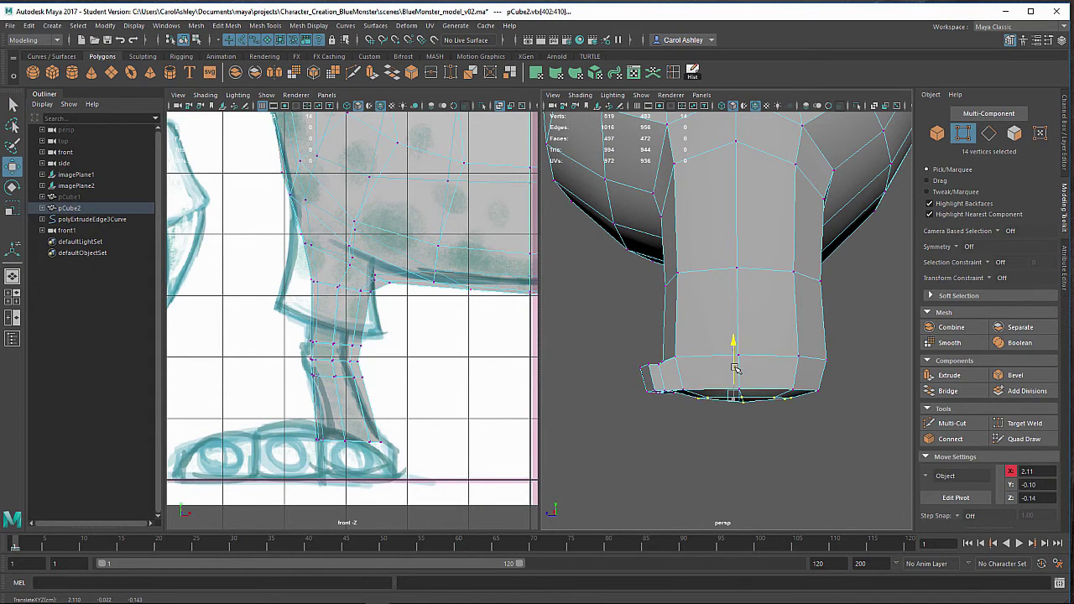
pyautogui.keyDown('alt'); pyautogui.moveTo(684, 450); pyautogui.dragTo(719, 434); pyautogui.keyUp('alt')
pyautogui.hotkey('ctrl', 'z')
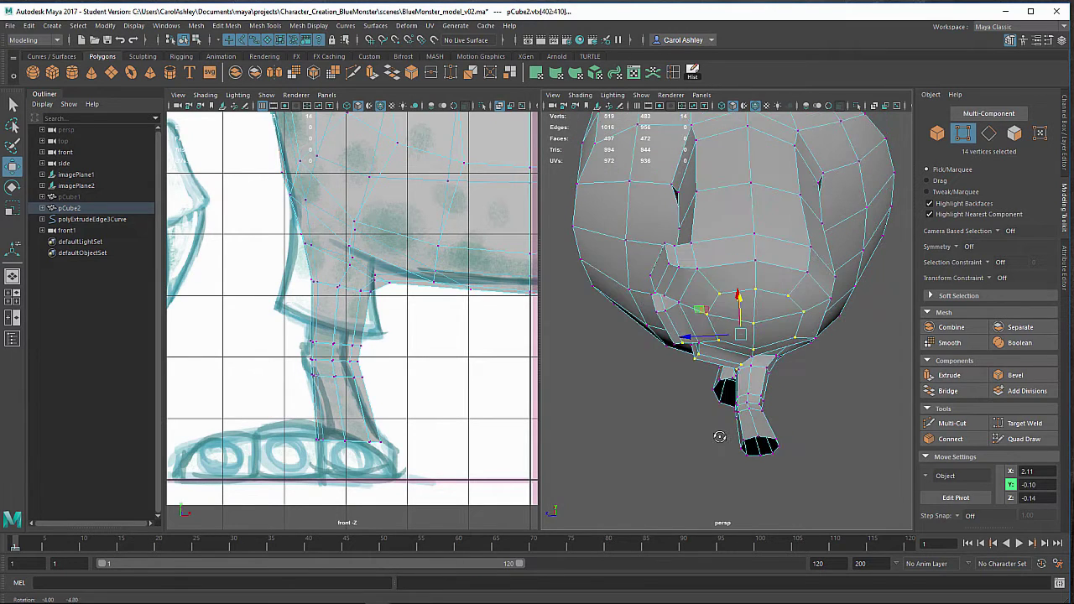
pyautogui.moveTo(667, 408); pyautogui.dragTo(688, 336)
pyautogui.keyDown('alt'); pyautogui.moveTo(765, 430); pyautogui.dragTo(755, 446); pyautogui.keyUp('alt')
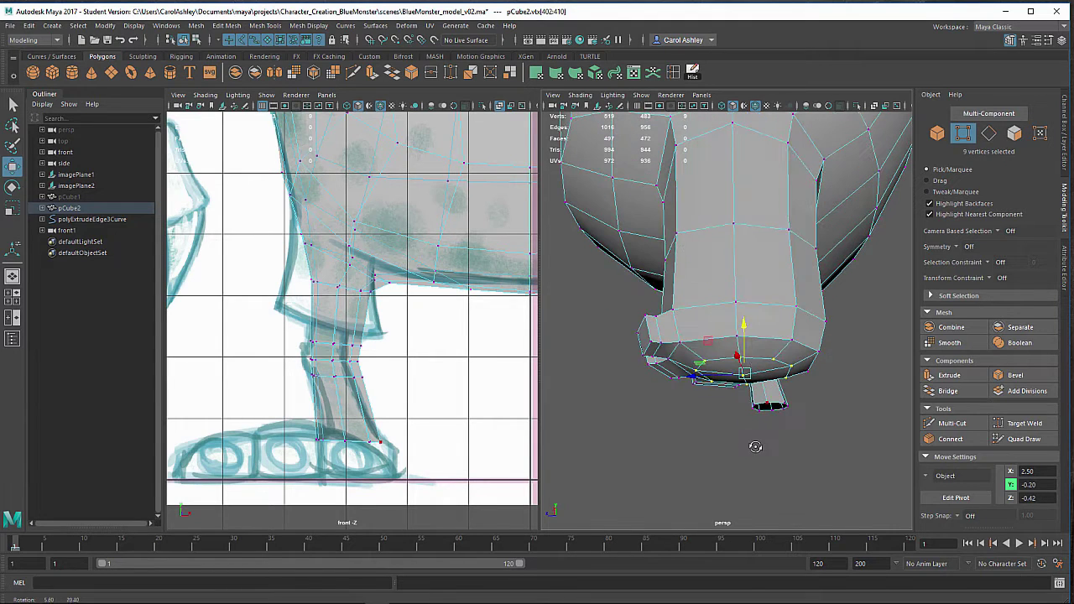
pyautogui.moveTo(745, 329); pyautogui.dragTo(746, 321)
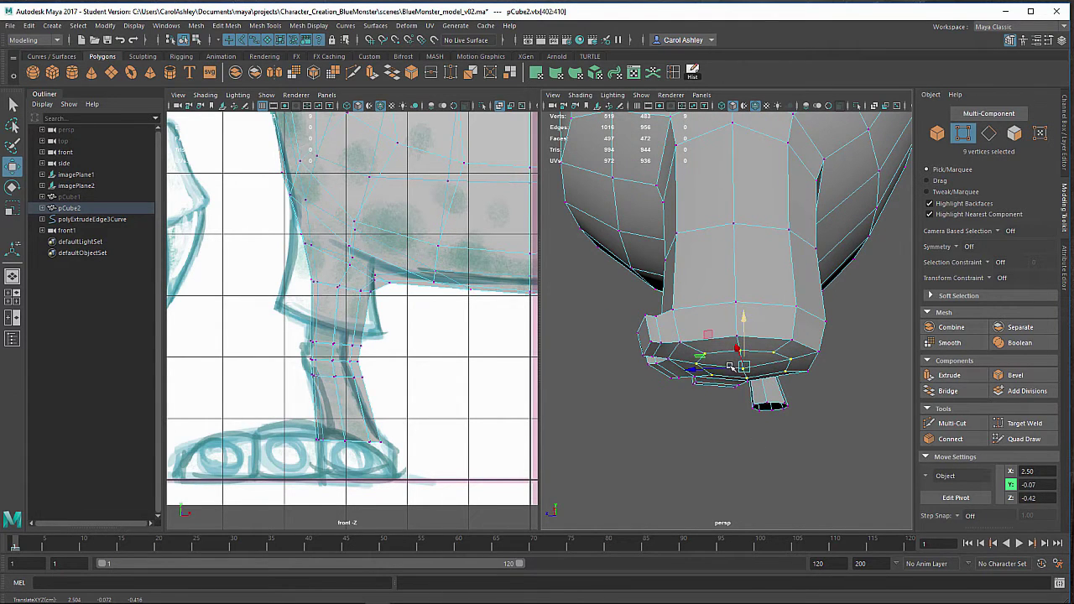
# Step: Raise the single low vertex at the middle of the thick leg's sole to a Y of -0.06
pyautogui.keyDown('alt'); pyautogui.moveTo(730, 367); pyautogui.dragTo(732, 390); pyautogui.keyUp('alt')
pyautogui.keyDown('alt'); pyautogui.moveTo(732, 389); pyautogui.dragTo(763, 374, button='right'); pyautogui.keyUp('alt')
pyautogui.keyDown('alt'); pyautogui.moveTo(762, 375); pyautogui.dragTo(788, 325, button='middle'); pyautogui.keyUp('alt')
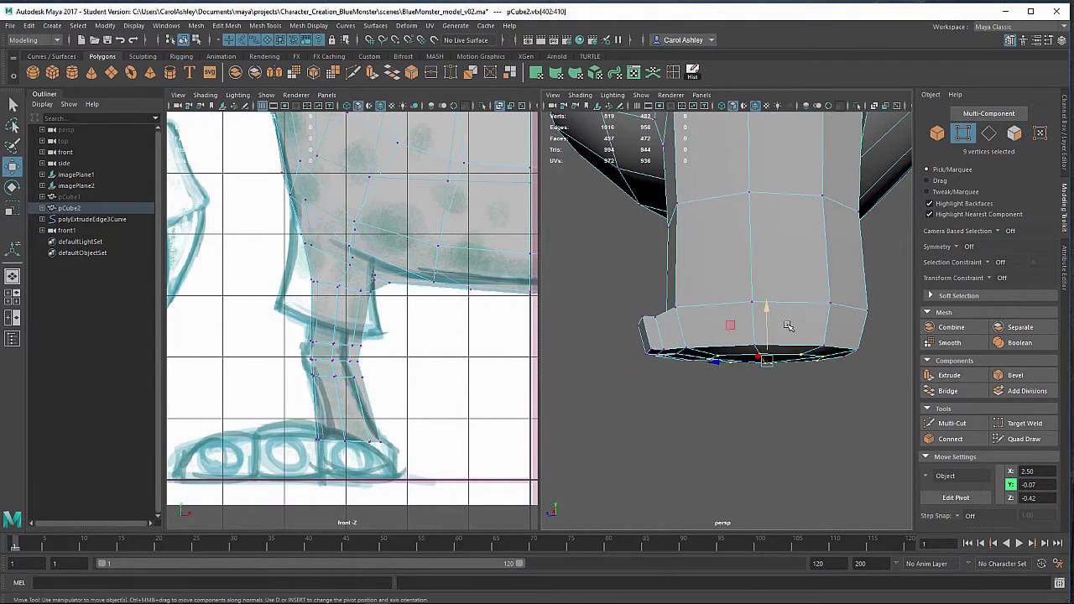
pyautogui.keyDown('alt'); pyautogui.moveTo(788, 326); pyautogui.dragTo(812, 377, button='right'); pyautogui.keyUp('alt')
pyautogui.click(802, 440)
pyautogui.click(784, 384)
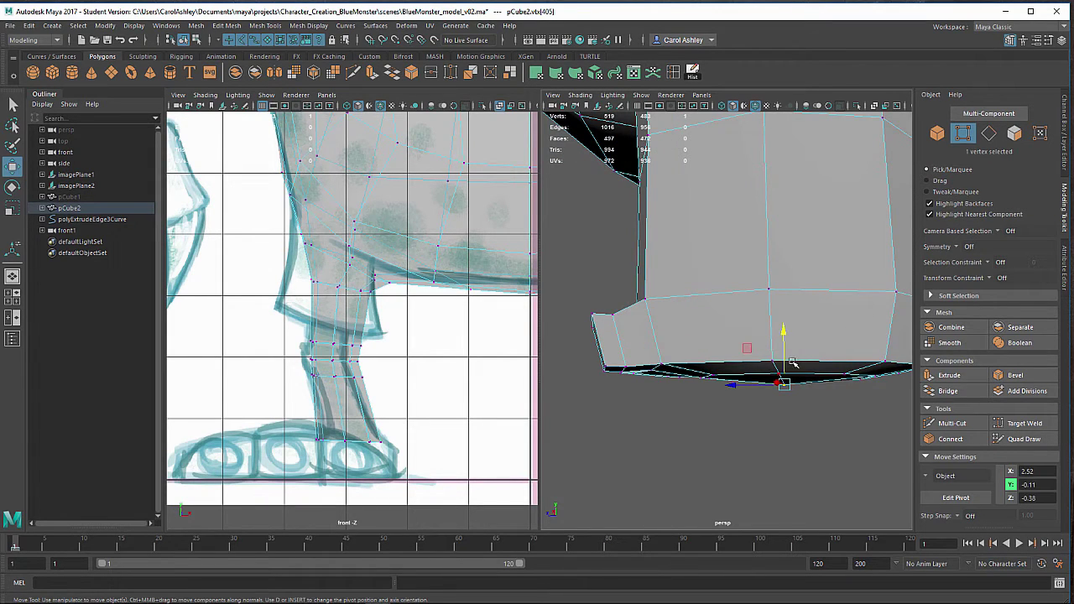
pyautogui.moveTo(787, 357); pyautogui.dragTo(786, 354)
# Step: Select the six lower vertices of the three toes where the first and second extrusions meet
pyautogui.keyDown('alt'); pyautogui.moveTo(690, 470); pyautogui.dragTo(665, 461); pyautogui.keyUp('alt')
pyautogui.keyDown('alt'); pyautogui.moveTo(671, 449); pyautogui.dragTo(734, 434, button='middle'); pyautogui.keyUp('alt')
pyautogui.keyDown('alt'); pyautogui.moveTo(596, 434); pyautogui.dragTo(660, 429); pyautogui.keyUp('alt')
pyautogui.keyDown('alt'); pyautogui.moveTo(660, 428); pyautogui.dragTo(744, 425, button='right'); pyautogui.keyUp('alt')
pyautogui.keyDown('alt'); pyautogui.moveTo(744, 425); pyautogui.dragTo(709, 436); pyautogui.keyUp('alt')
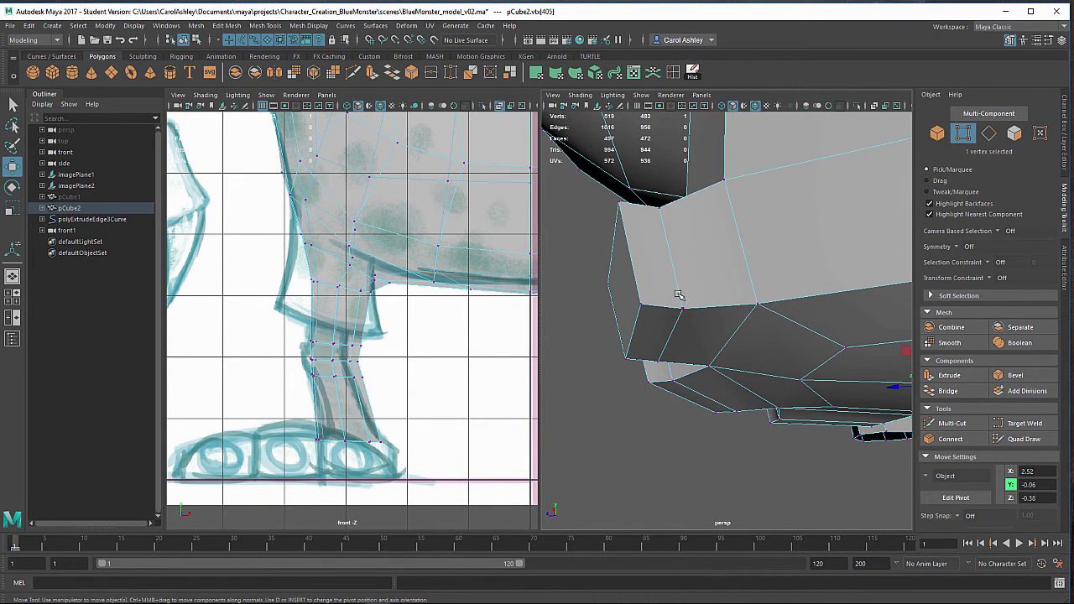
pyautogui.click(678, 310)
pyautogui.keyDown('shift'); pyautogui.click(663, 363); pyautogui.keyUp('shift')
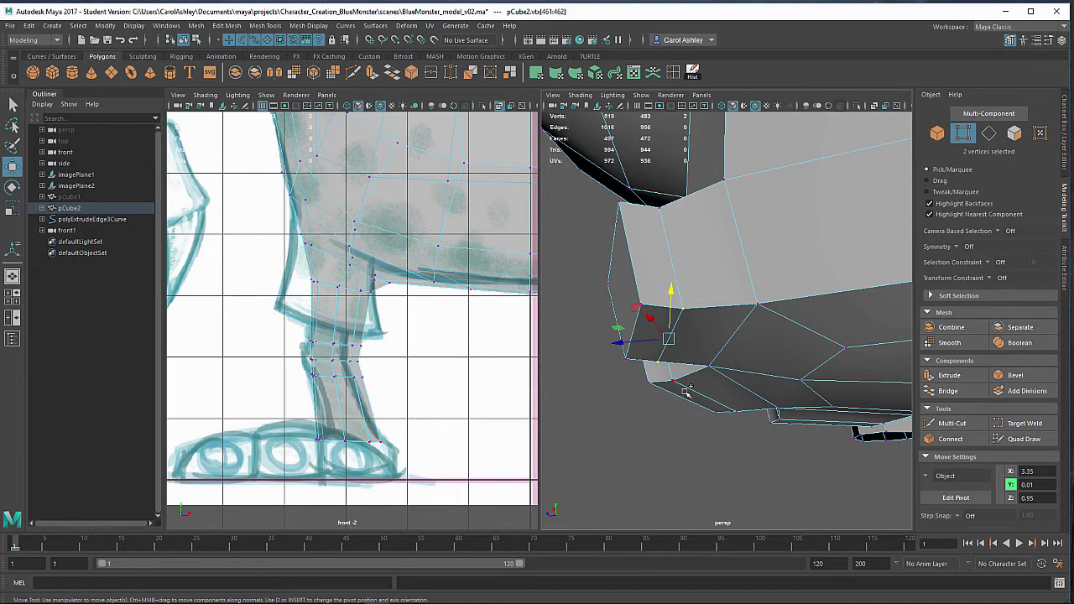
pyautogui.keyDown('shift'); pyautogui.click(674, 379); pyautogui.keyUp('shift')
pyautogui.keyDown('shift'); pyautogui.click(742, 418); pyautogui.keyUp('shift')
pyautogui.keyDown('alt'); pyautogui.moveTo(742, 420); pyautogui.dragTo(722, 428); pyautogui.keyUp('alt')
pyautogui.keyDown('shift'); pyautogui.click(767, 339); pyautogui.keyUp('shift')
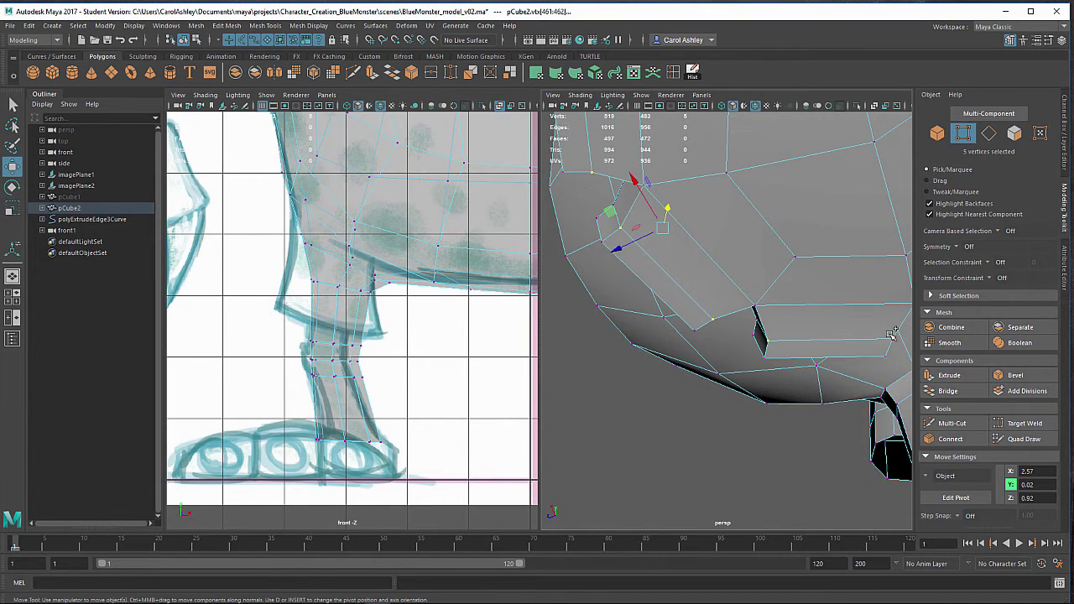
pyautogui.keyDown('shift'); pyautogui.click(893, 343); pyautogui.keyUp('shift')
# Step: Lower the six selected toe vertices to a Y of -0.02 in the side view
pyautogui.keyDown('alt'); pyautogui.moveTo(889, 364); pyautogui.dragTo(745, 357, button='right'); pyautogui.keyUp('alt')
pyautogui.keyDown('alt'); pyautogui.moveTo(745, 358); pyautogui.dragTo(800, 436); pyautogui.keyUp('alt')
pyautogui.keyDown('alt'); pyautogui.moveTo(804, 437); pyautogui.dragTo(745, 419, button='middle'); pyautogui.keyUp('alt')
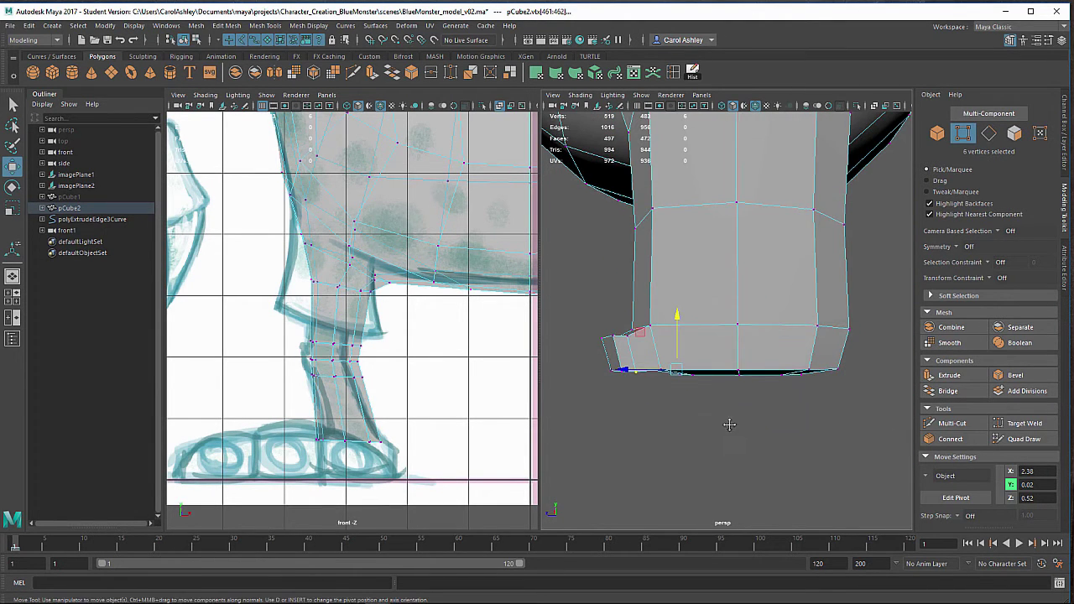
pyautogui.keyDown('alt'); pyautogui.moveTo(729, 424); pyautogui.dragTo(743, 488); pyautogui.keyUp('alt')
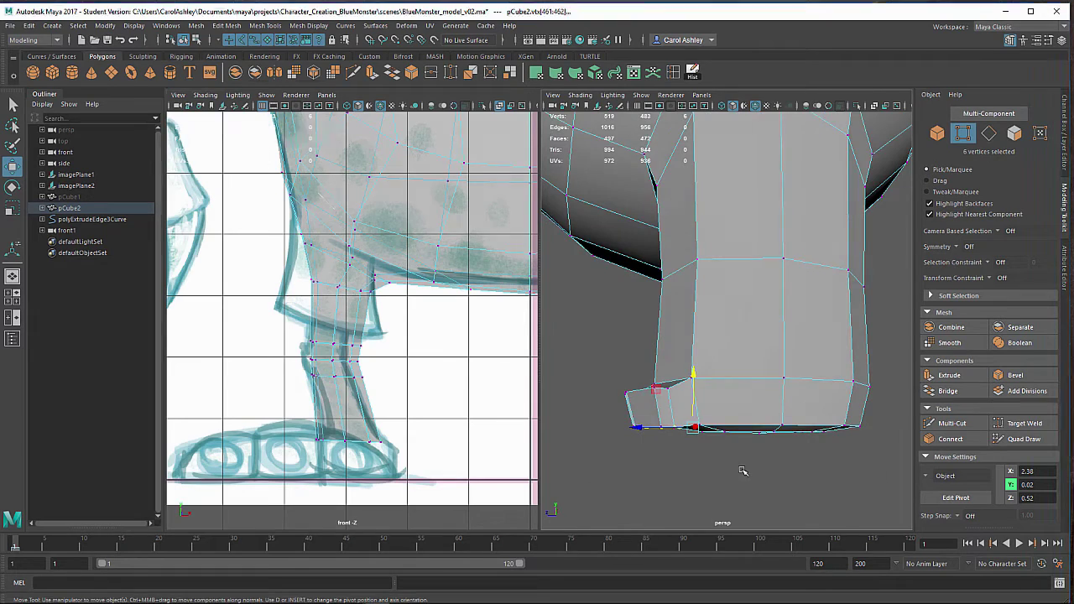
pyautogui.press('space')
pyautogui.press('space')
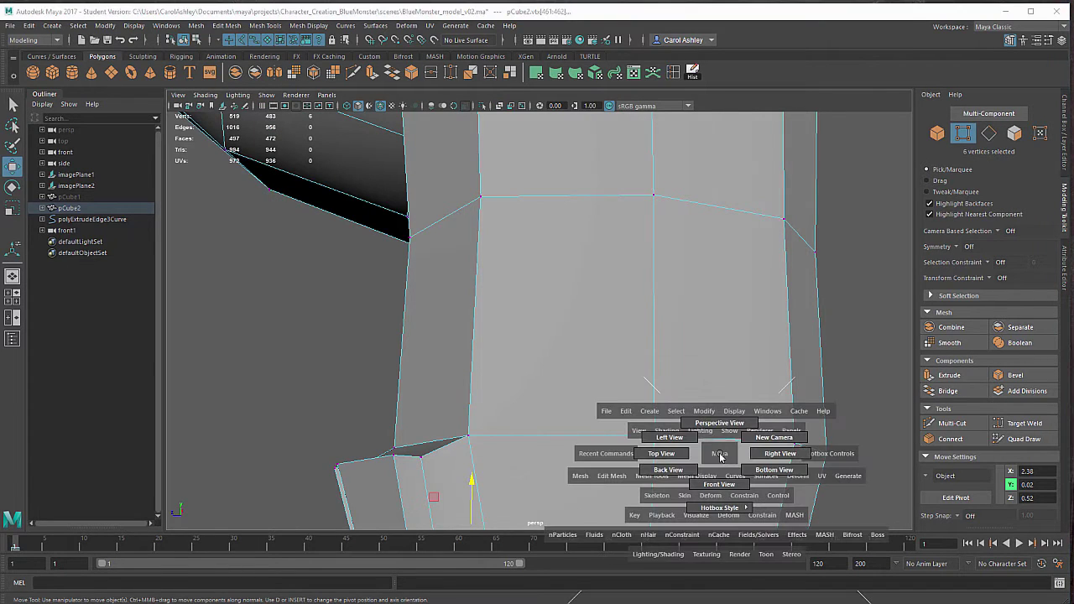
pyautogui.moveTo(718, 454); pyautogui.dragTo(769, 453)
pyautogui.keyDown('alt'); pyautogui.moveTo(696, 463); pyautogui.dragTo(719, 309, button='middle'); pyautogui.keyUp('alt')
pyautogui.scroll(4, 719, 309)
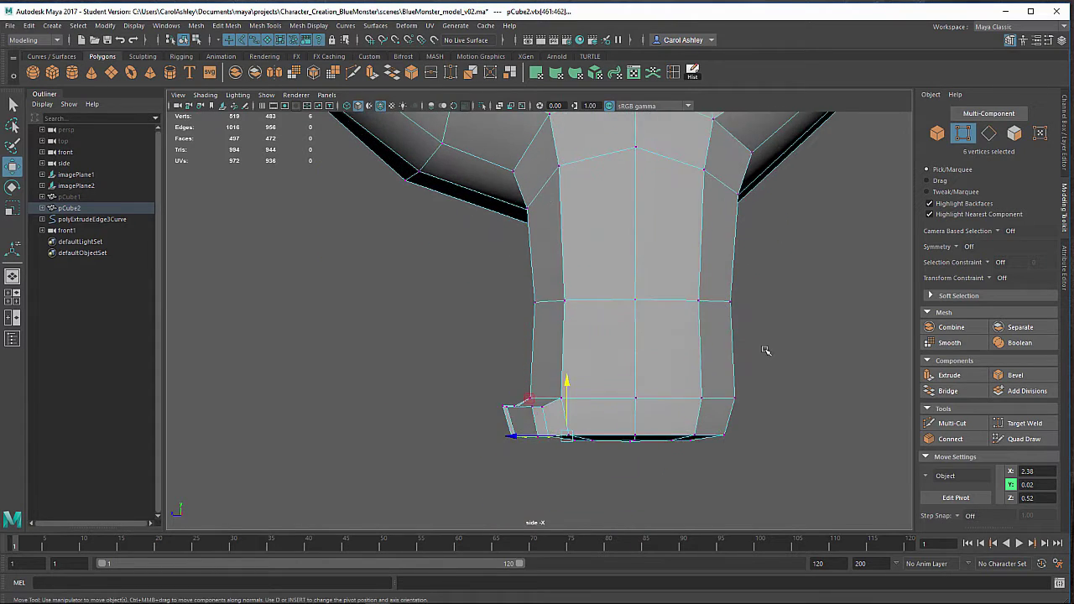
pyautogui.scroll(2, 726, 314)
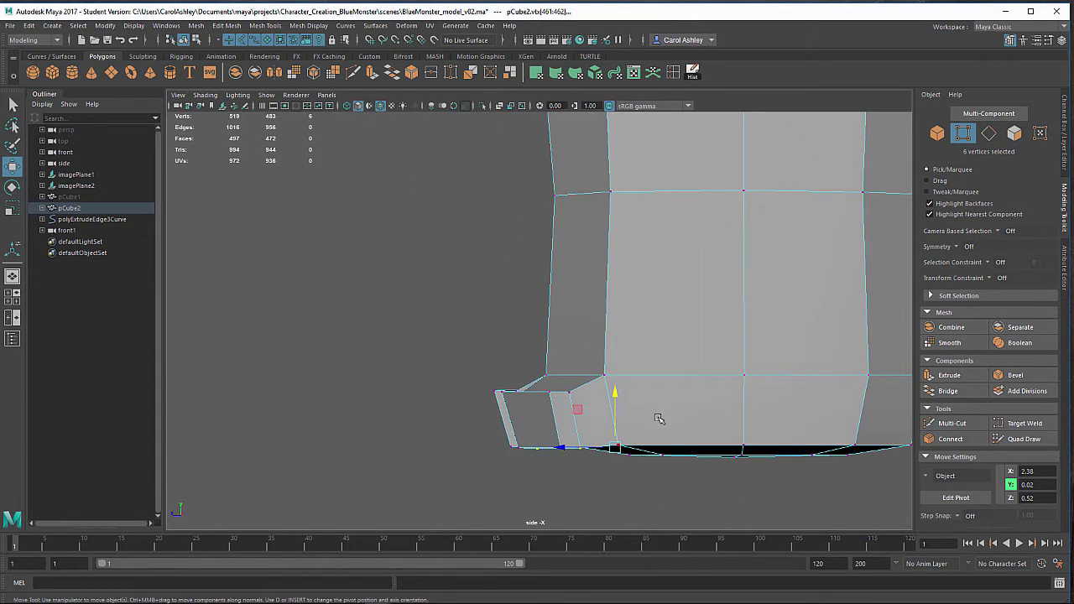
pyautogui.moveTo(614, 396); pyautogui.dragTo(617, 401)
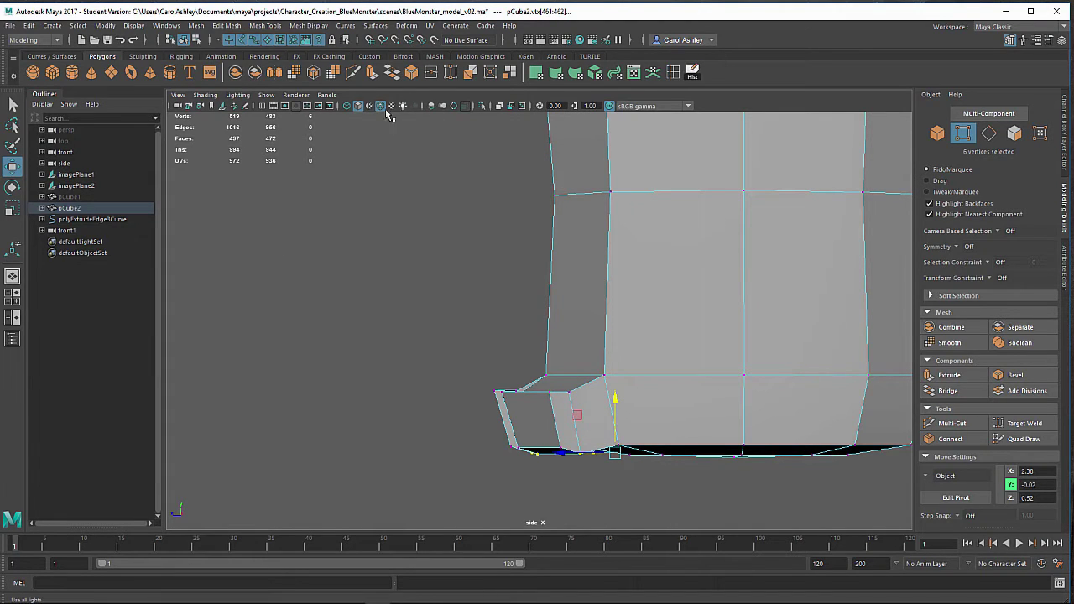
# Step: Show the grid in the side view and raise all 29 bottom vertices of the foot to a Y of 0.03
pyautogui.click(262, 108)
pyautogui.keyDown('alt'); pyautogui.moveTo(341, 330); pyautogui.dragTo(465, 330, button='right'); pyautogui.keyUp('alt')
pyautogui.keyDown('alt'); pyautogui.moveTo(439, 304); pyautogui.dragTo(319, 282, button='middle'); pyautogui.keyUp('alt')
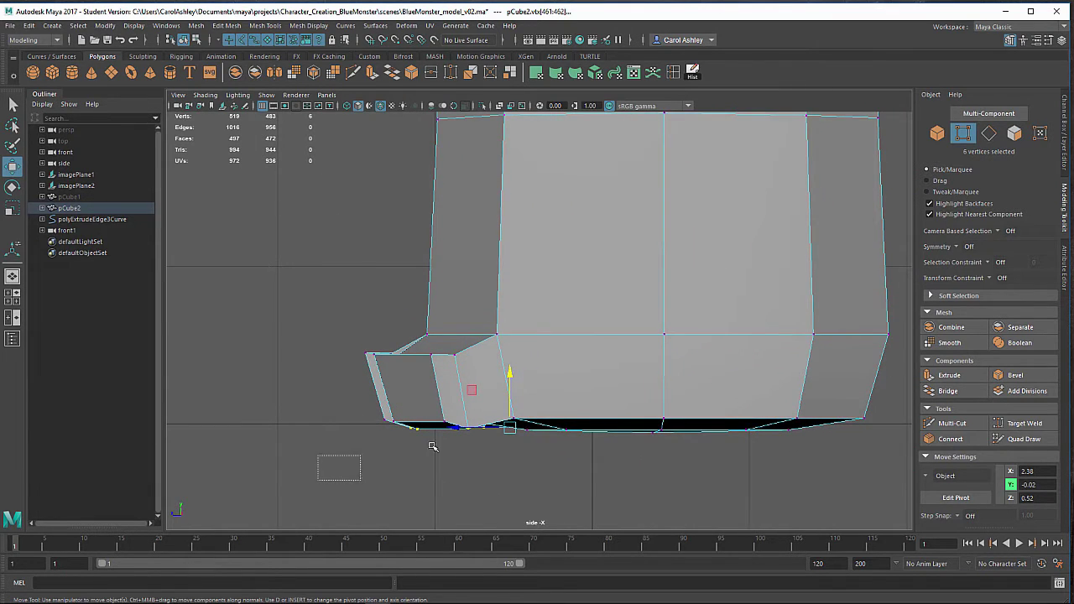
pyautogui.moveTo(432, 446); pyautogui.dragTo(904, 392)
pyautogui.moveTo(618, 371); pyautogui.dragTo(626, 366)
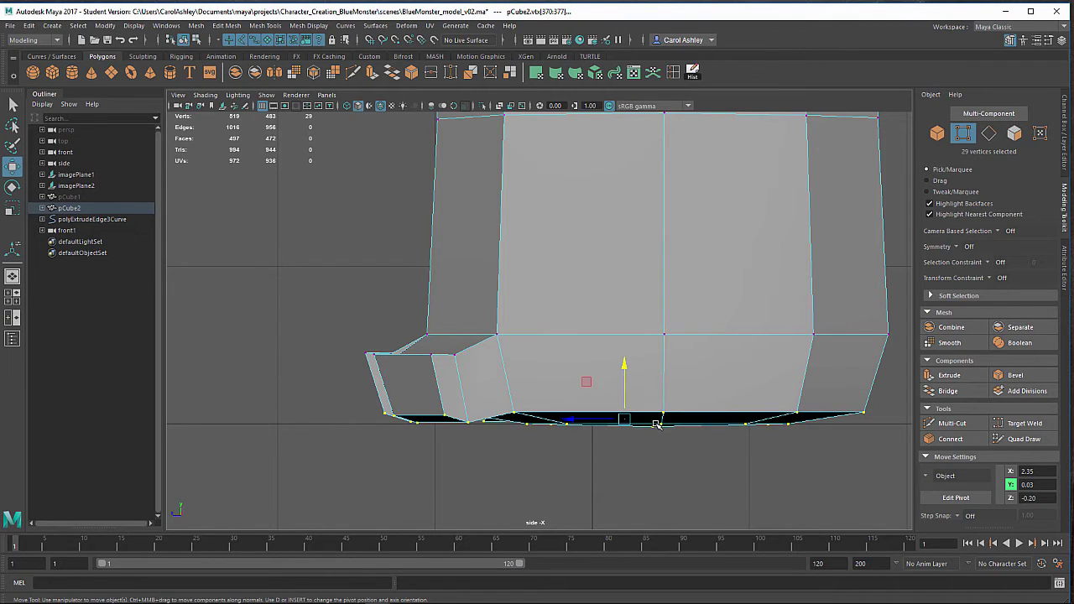
# Step: Align the two middle sole vertices and the four lower toe vertices to a Y of 0.01
pyautogui.moveTo(656, 424); pyautogui.dragTo(652, 402)
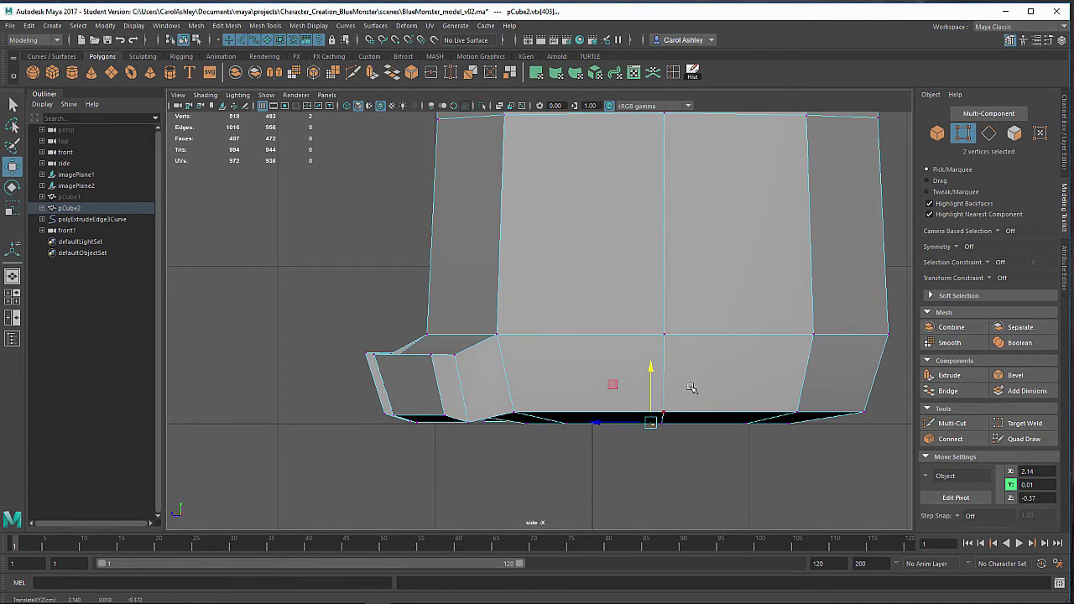
pyautogui.moveTo(393, 429); pyautogui.dragTo(476, 421)
pyautogui.moveTo(443, 387); pyautogui.dragTo(443, 388)
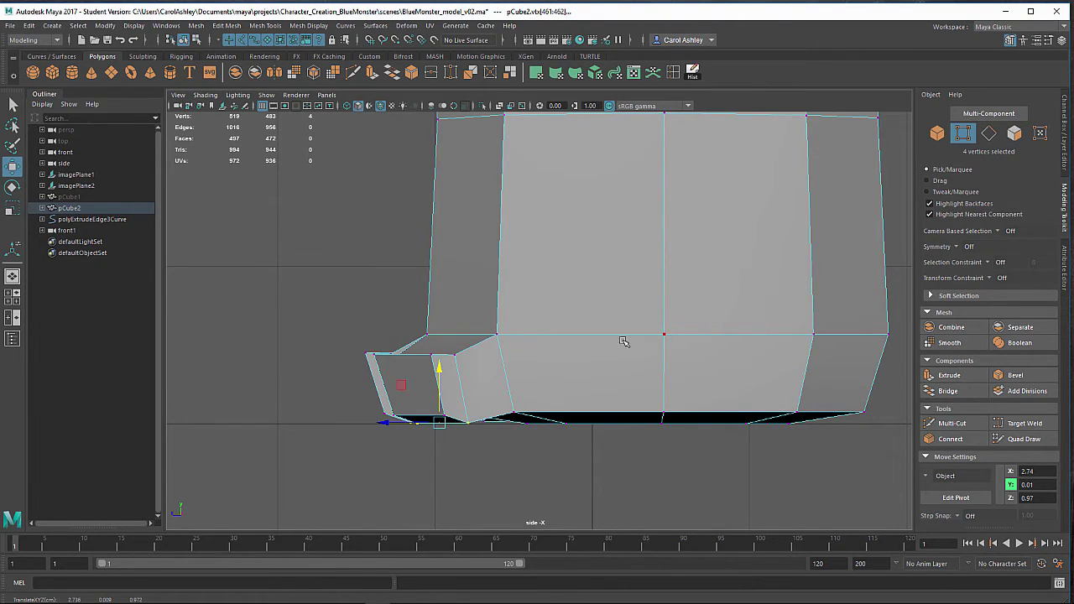
# Step: Return to the side-by-side front and perspective views and examine both legs against the front reference drawing
pyautogui.press('space')
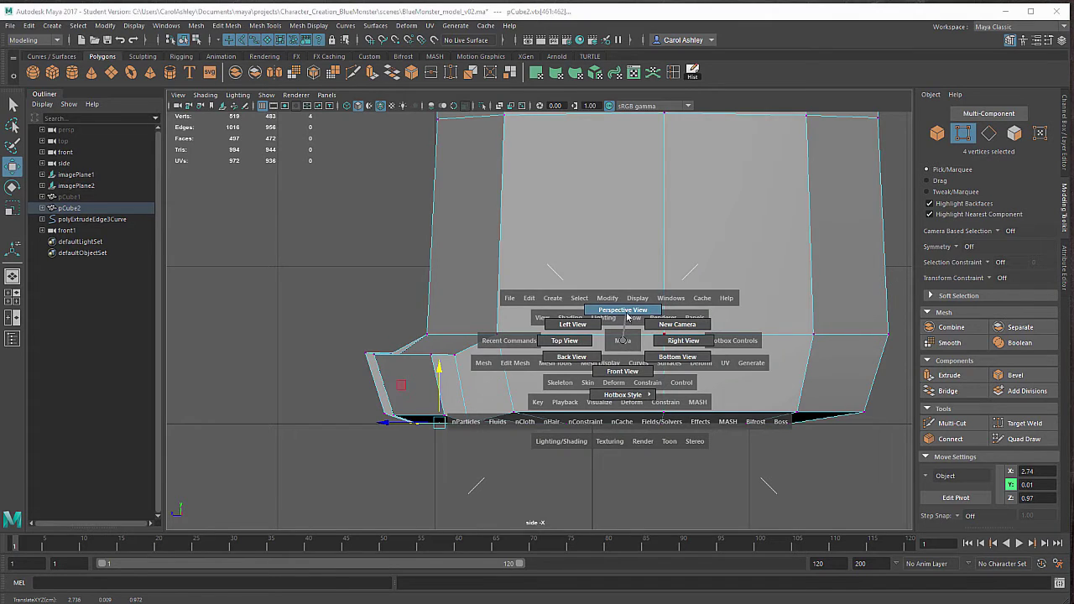
pyautogui.moveTo(627, 317); pyautogui.dragTo(628, 314)
pyautogui.press('space')
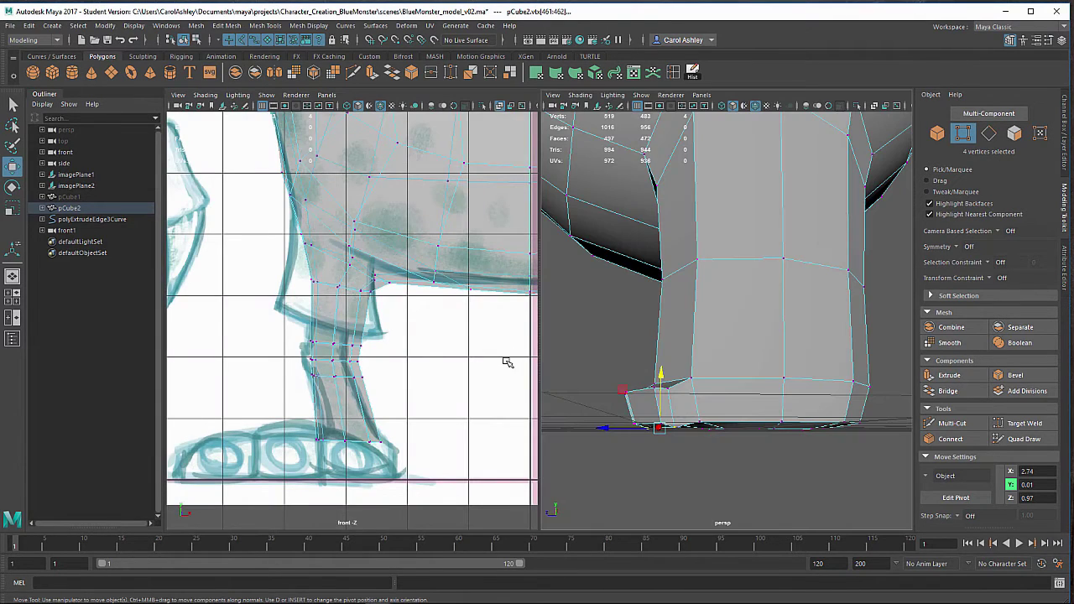
pyautogui.keyDown('alt'); pyautogui.moveTo(467, 376); pyautogui.dragTo(417, 366, button='right'); pyautogui.keyUp('alt')
pyautogui.keyDown('alt'); pyautogui.moveTo(417, 366); pyautogui.dragTo(372, 384, button='middle'); pyautogui.keyUp('alt')
pyautogui.keyDown('alt'); pyautogui.moveTo(758, 384); pyautogui.dragTo(818, 387); pyautogui.keyUp('alt')
pyautogui.keyDown('alt'); pyautogui.moveTo(818, 387); pyautogui.dragTo(697, 373, button='right'); pyautogui.keyUp('alt')
pyautogui.keyDown('alt'); pyautogui.moveTo(696, 374); pyautogui.dragTo(690, 434, button='middle'); pyautogui.keyUp('alt')
pyautogui.keyDown('alt'); pyautogui.moveTo(690, 434); pyautogui.dragTo(745, 425); pyautogui.keyUp('alt')
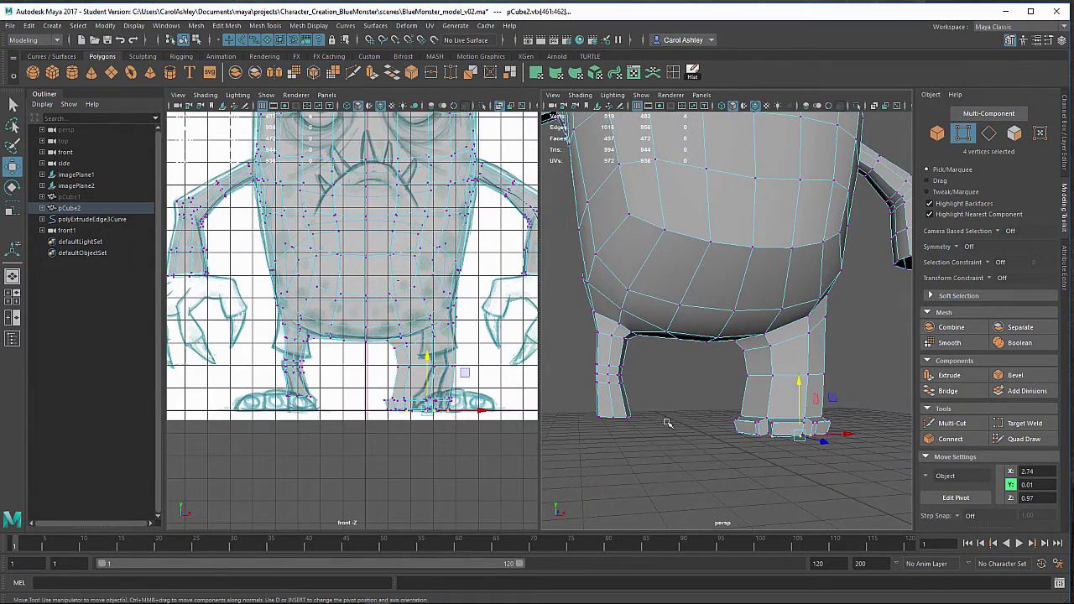
# Step: Insert two edge loops around the thick leg, one just above and one just below the existing middle loop
pyautogui.keyDown('alt'); pyautogui.moveTo(667, 425); pyautogui.dragTo(616, 431); pyautogui.keyUp('alt')
pyautogui.keyDown('alt'); pyautogui.moveTo(615, 431); pyautogui.dragTo(716, 431, button='right'); pyautogui.keyUp('alt')
pyautogui.keyDown('alt'); pyautogui.moveTo(717, 431); pyautogui.dragTo(635, 381, button='middle'); pyautogui.keyUp('alt')
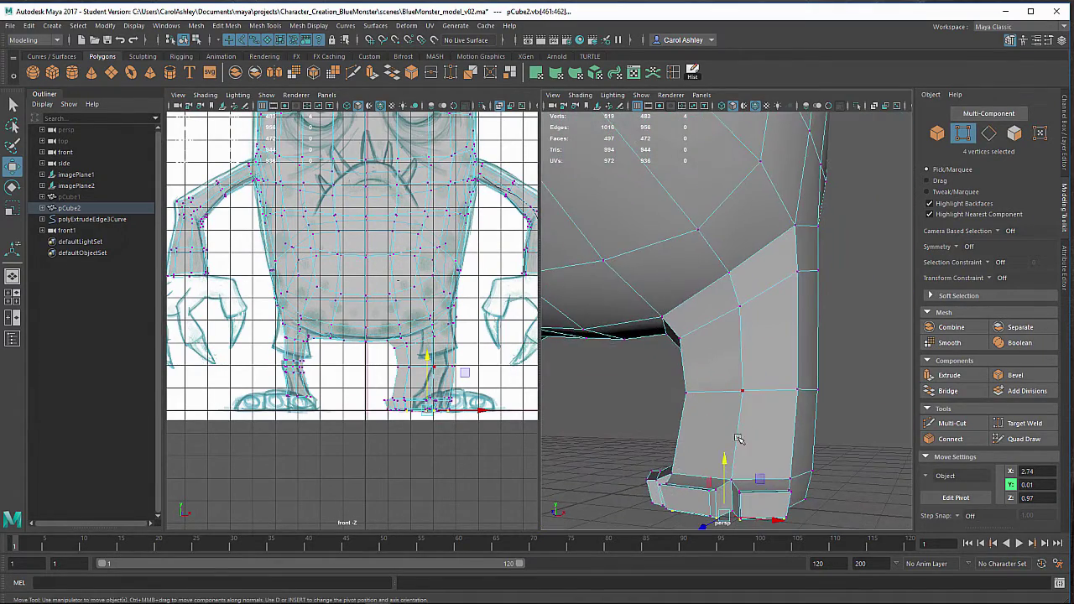
pyautogui.keyDown('alt'); pyautogui.moveTo(739, 439); pyautogui.dragTo(796, 417); pyautogui.keyUp('alt')
pyautogui.click(674, 74)
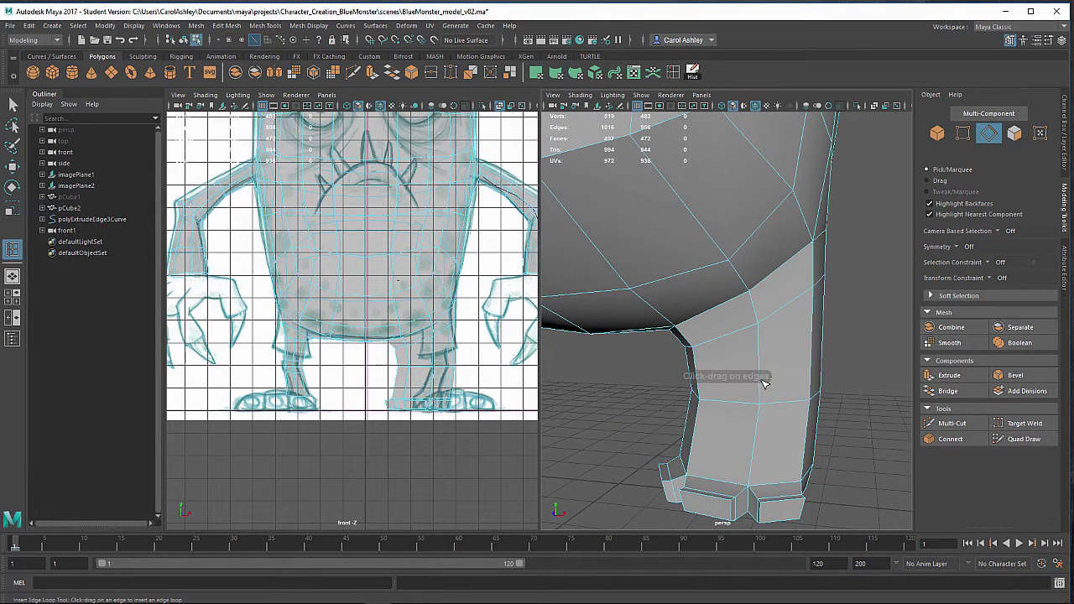
pyautogui.click(761, 429)
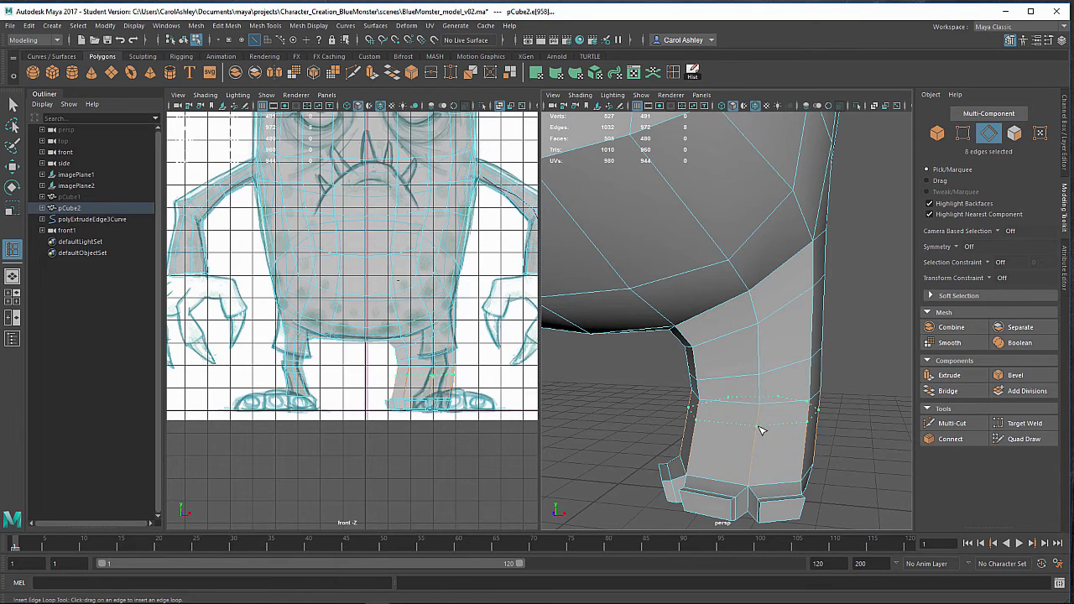
pyautogui.keyDown('alt'); pyautogui.moveTo(686, 459); pyautogui.dragTo(640, 459); pyautogui.keyUp('alt')
pyautogui.keyDown('alt'); pyautogui.moveTo(752, 407); pyautogui.dragTo(726, 410, button='middle'); pyautogui.keyUp('alt')
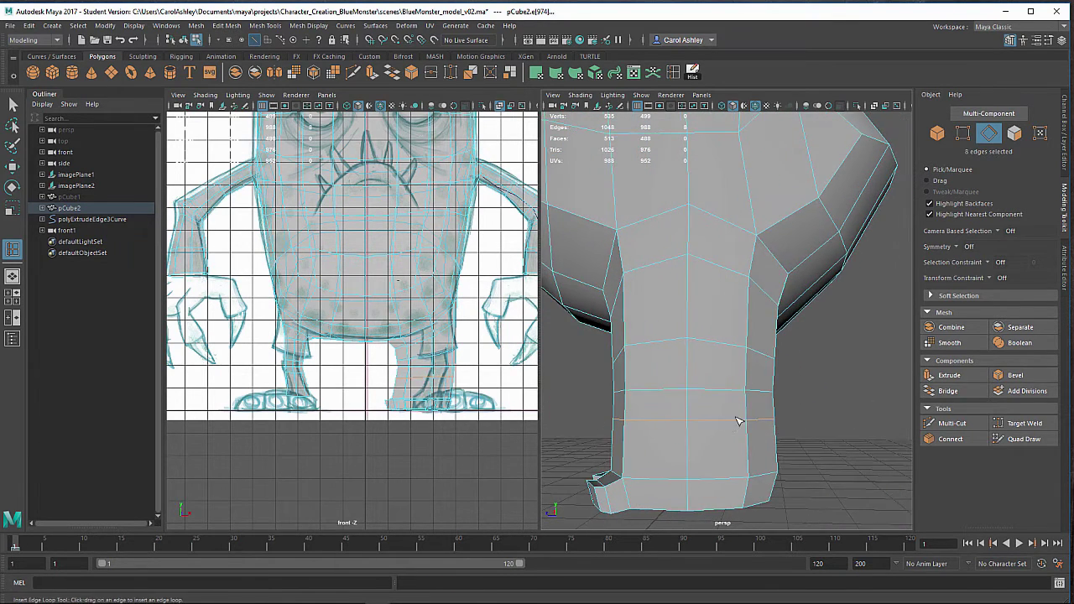
# Step: Push two adjacent middle-loop edges at the back of the thick leg's knee inward to a Z of -1.47
pyautogui.press('w')
pyautogui.click(765, 393)
pyautogui.keyDown('alt'); pyautogui.moveTo(765, 394); pyautogui.dragTo(745, 457); pyautogui.keyUp('alt')
pyautogui.keyDown('shift'); pyautogui.click(726, 412); pyautogui.keyUp('shift')
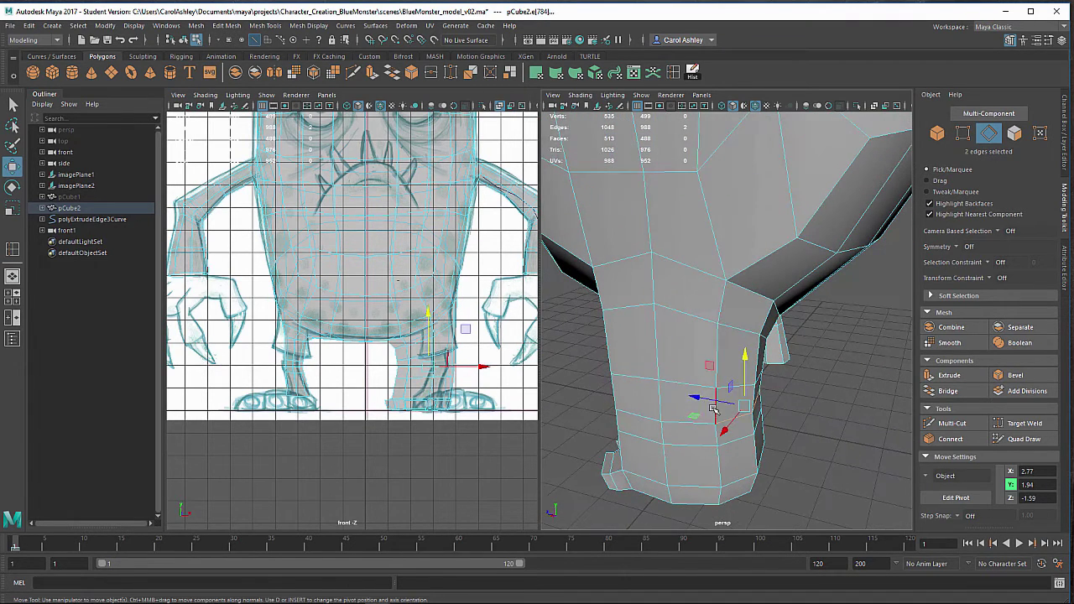
pyautogui.moveTo(714, 401); pyautogui.dragTo(706, 402)
pyautogui.keyDown('alt'); pyautogui.moveTo(702, 408); pyautogui.dragTo(720, 396); pyautogui.keyUp('alt')
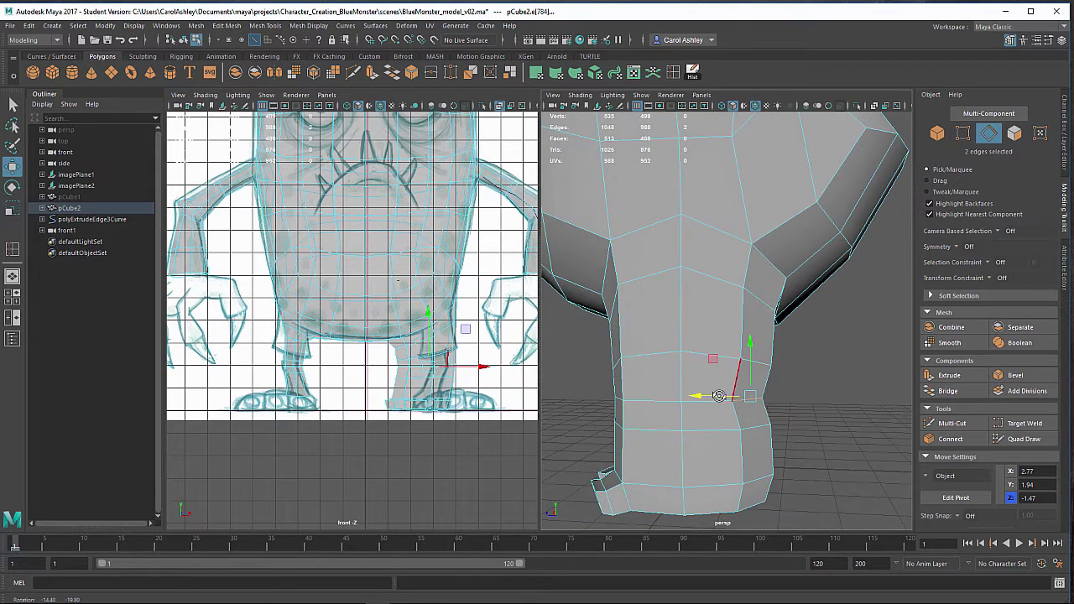
# Step: Select the two middle-loop edges at the front of the thick leg's knee
pyautogui.keyDown('alt'); pyautogui.moveTo(688, 416); pyautogui.dragTo(727, 412, button='middle'); pyautogui.keyUp('alt')
pyautogui.keyDown('alt'); pyautogui.moveTo(706, 413); pyautogui.dragTo(778, 422); pyautogui.keyUp('alt')
pyautogui.click(740, 417)
# Step: Examine the thick leg's knee and toes and the proportions of the whole monster from the front
pyautogui.keyDown('alt'); pyautogui.moveTo(751, 415); pyautogui.dragTo(697, 400, button='right'); pyautogui.keyUp('alt')
pyautogui.keyDown('alt'); pyautogui.moveTo(697, 400); pyautogui.dragTo(760, 400, button='middle'); pyautogui.keyUp('alt')
pyautogui.keyDown('alt'); pyautogui.moveTo(760, 400); pyautogui.dragTo(786, 398, button='right'); pyautogui.keyUp('alt')
pyautogui.keyDown('alt'); pyautogui.moveTo(789, 410); pyautogui.dragTo(779, 397, button='middle'); pyautogui.keyUp('alt')
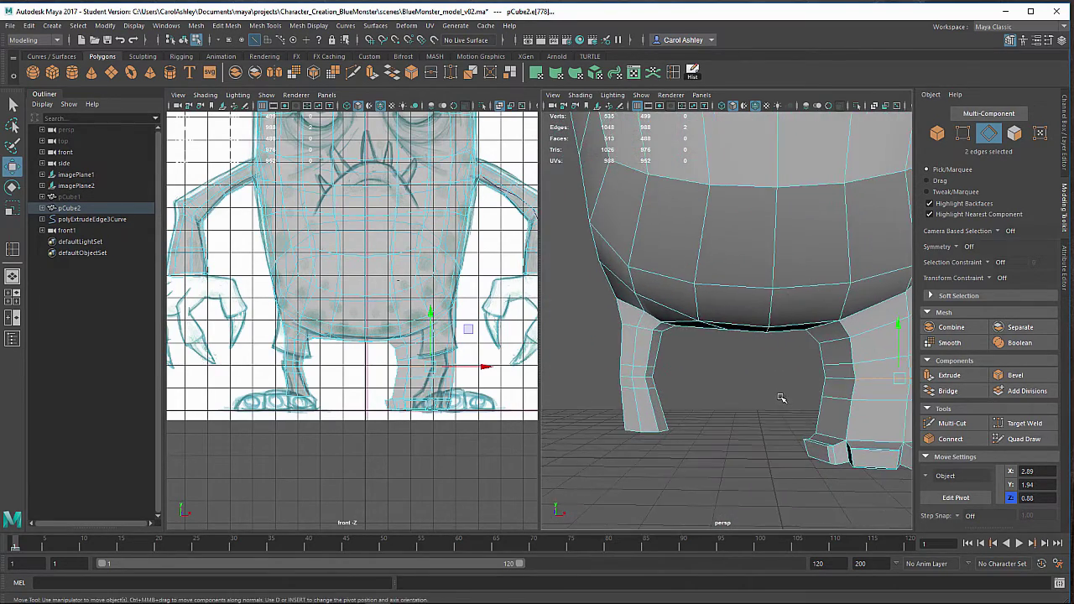
pyautogui.keyDown('alt'); pyautogui.moveTo(780, 397); pyautogui.dragTo(733, 338, button='right'); pyautogui.keyUp('alt')
pyautogui.keyDown('alt'); pyautogui.moveTo(735, 349); pyautogui.dragTo(696, 412, button='middle'); pyautogui.keyUp('alt')
pyautogui.keyDown('alt'); pyautogui.moveTo(703, 416); pyautogui.dragTo(697, 417, button='right'); pyautogui.keyUp('alt')
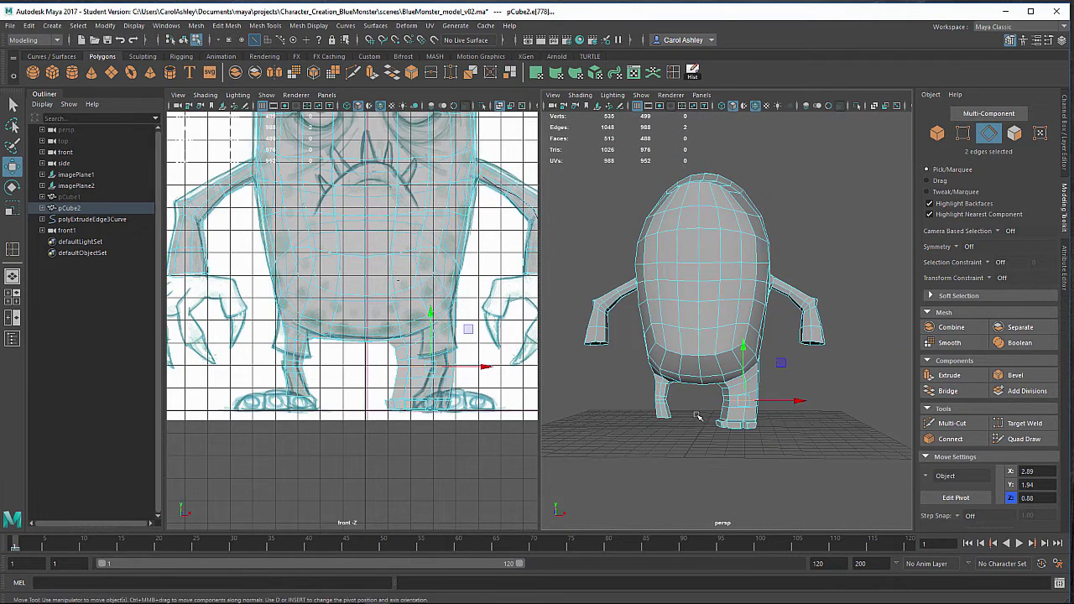
pyautogui.keyDown('alt'); pyautogui.moveTo(697, 417); pyautogui.dragTo(688, 435); pyautogui.keyUp('alt')
pyautogui.keyDown('alt'); pyautogui.moveTo(688, 434); pyautogui.dragTo(715, 433, button='right'); pyautogui.keyUp('alt')
pyautogui.keyDown('alt'); pyautogui.moveTo(695, 434); pyautogui.dragTo(712, 451, button='middle'); pyautogui.keyUp('alt')
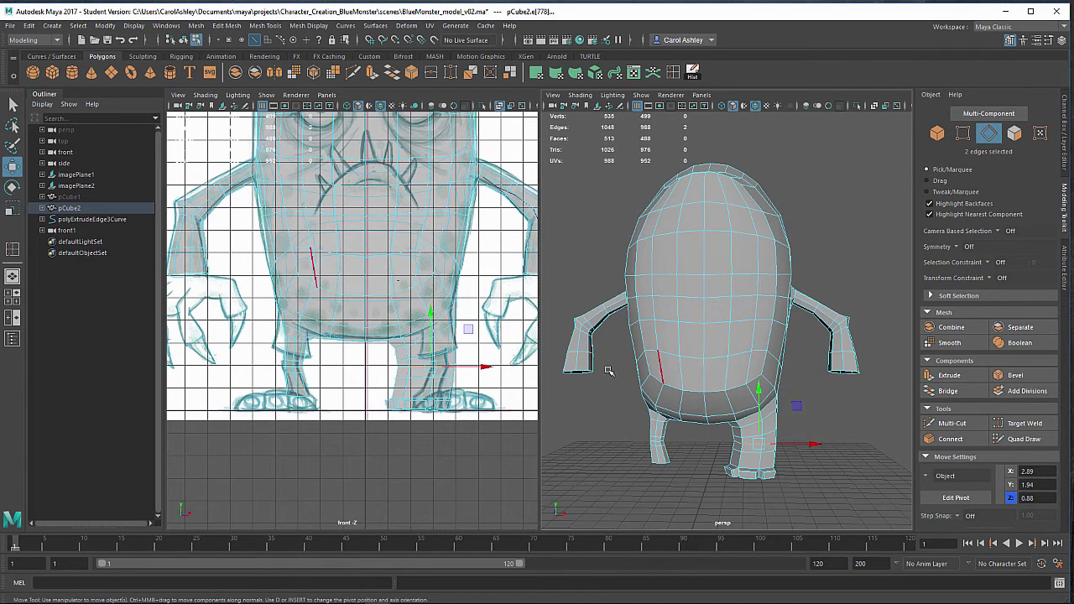
# Step: Return the monster mesh to object mode and compare its overall shape with the full front reference drawing
pyautogui.moveTo(715, 325); pyautogui.dragTo(763, 262, button='right')
pyautogui.keyDown('alt'); pyautogui.moveTo(728, 342); pyautogui.dragTo(706, 334, button='right'); pyautogui.keyUp('alt')
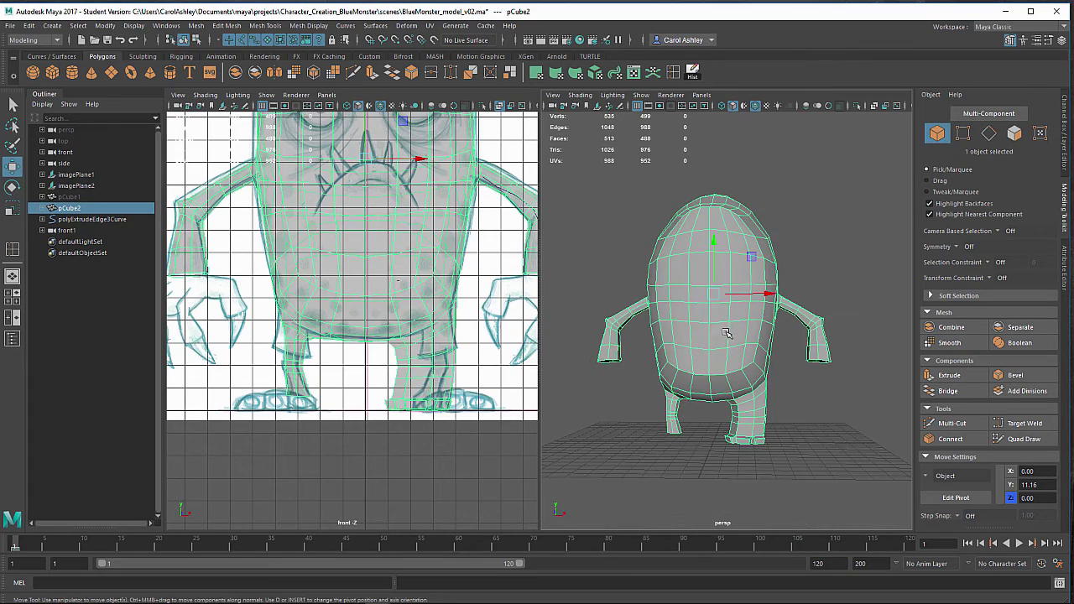
pyautogui.keyDown('alt'); pyautogui.moveTo(726, 334); pyautogui.dragTo(738, 349, button='middle'); pyautogui.keyUp('alt')
pyautogui.keyDown('alt'); pyautogui.moveTo(726, 355); pyautogui.dragTo(710, 357); pyautogui.keyUp('alt')
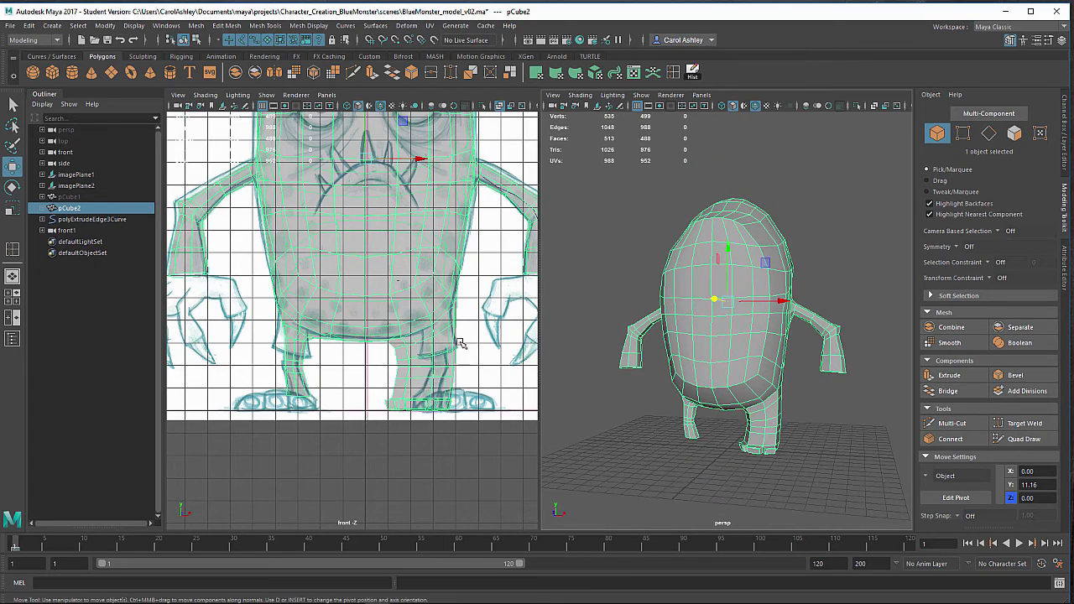
pyautogui.keyDown('alt'); pyautogui.moveTo(466, 343); pyautogui.dragTo(462, 353, button='middle'); pyautogui.keyUp('alt')
pyautogui.keyDown('alt'); pyautogui.moveTo(462, 352); pyautogui.dragTo(430, 315, button='right'); pyautogui.keyUp('alt')
pyautogui.keyDown('alt'); pyautogui.moveTo(430, 315); pyautogui.dragTo(418, 392, button='middle'); pyautogui.keyUp('alt')
pyautogui.keyDown('alt'); pyautogui.moveTo(413, 382); pyautogui.dragTo(391, 362, button='right'); pyautogui.keyUp('alt')
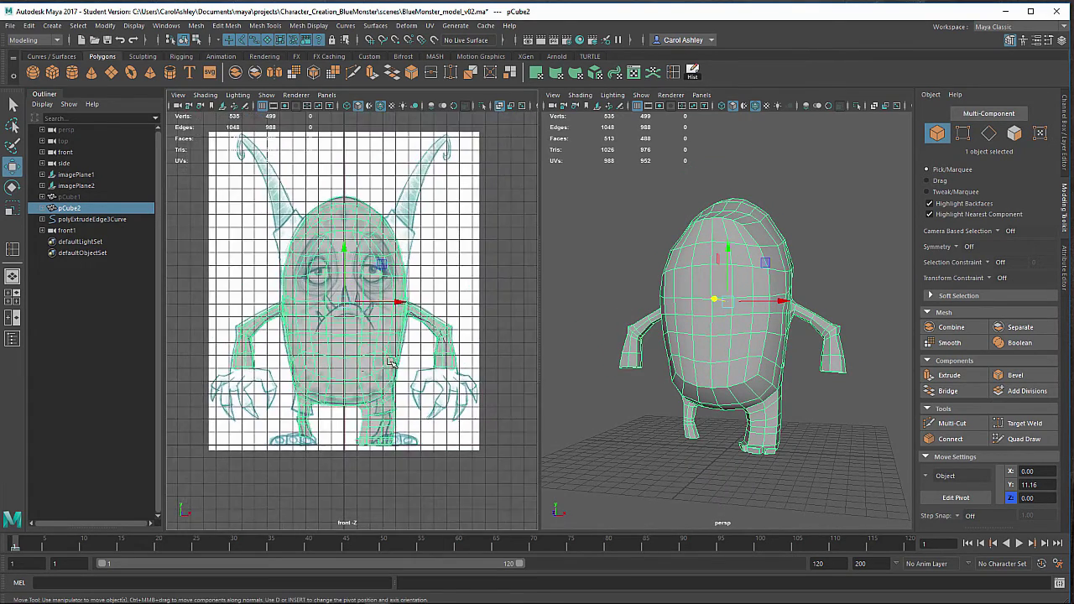
pyautogui.keyDown('alt'); pyautogui.moveTo(391, 299); pyautogui.dragTo(385, 348, button='middle'); pyautogui.keyUp('alt')
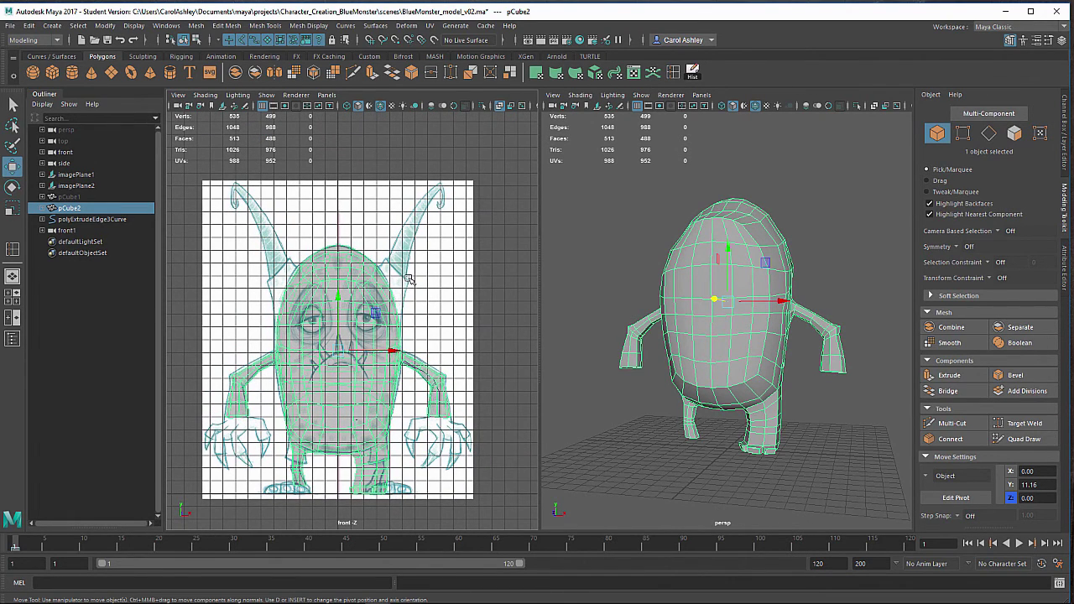